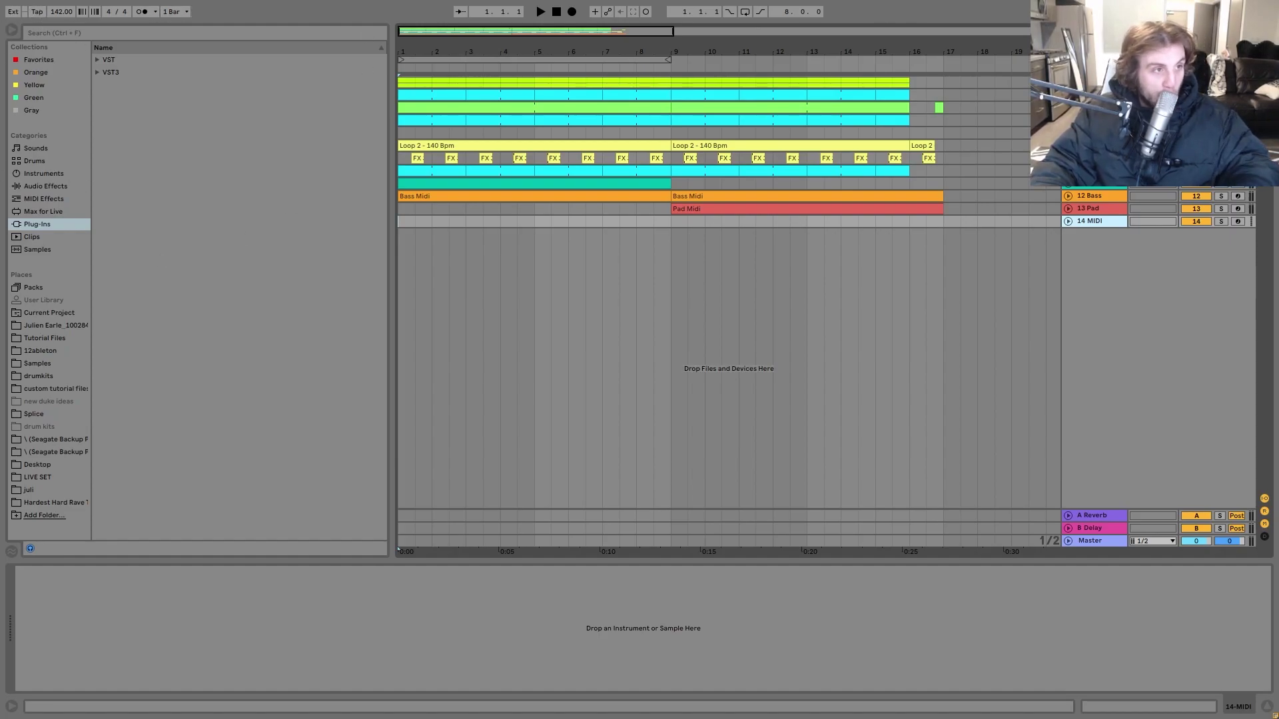
- Unfold the Kick group, solo it and play the arrangement from the start
{"action": "left_click", "coordinate": [1092, 83]}
{"action": "left_click", "coordinate": [1068, 83]}
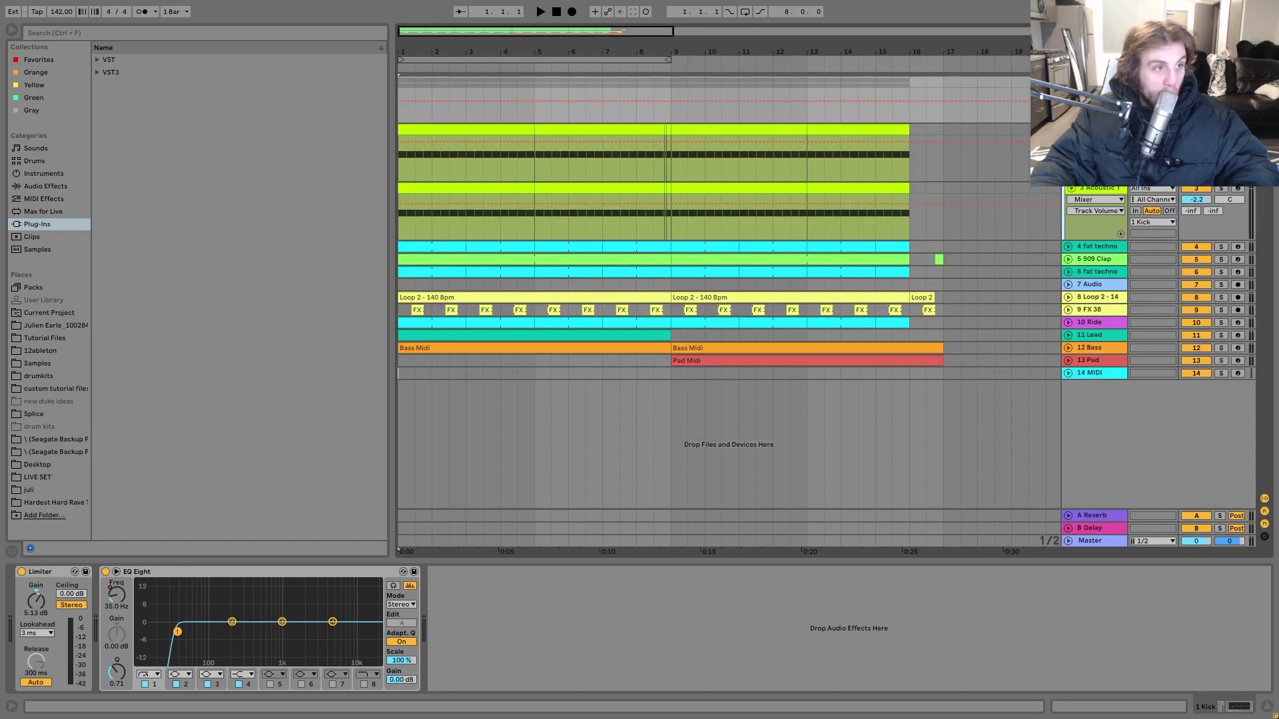
{"action": "left_click", "coordinate": [1221, 82]}
{"action": "key", "text": "space"}
- Show the High Kick track's sampler settings and audition the kick
{"action": "left_click", "coordinate": [1095, 130]}
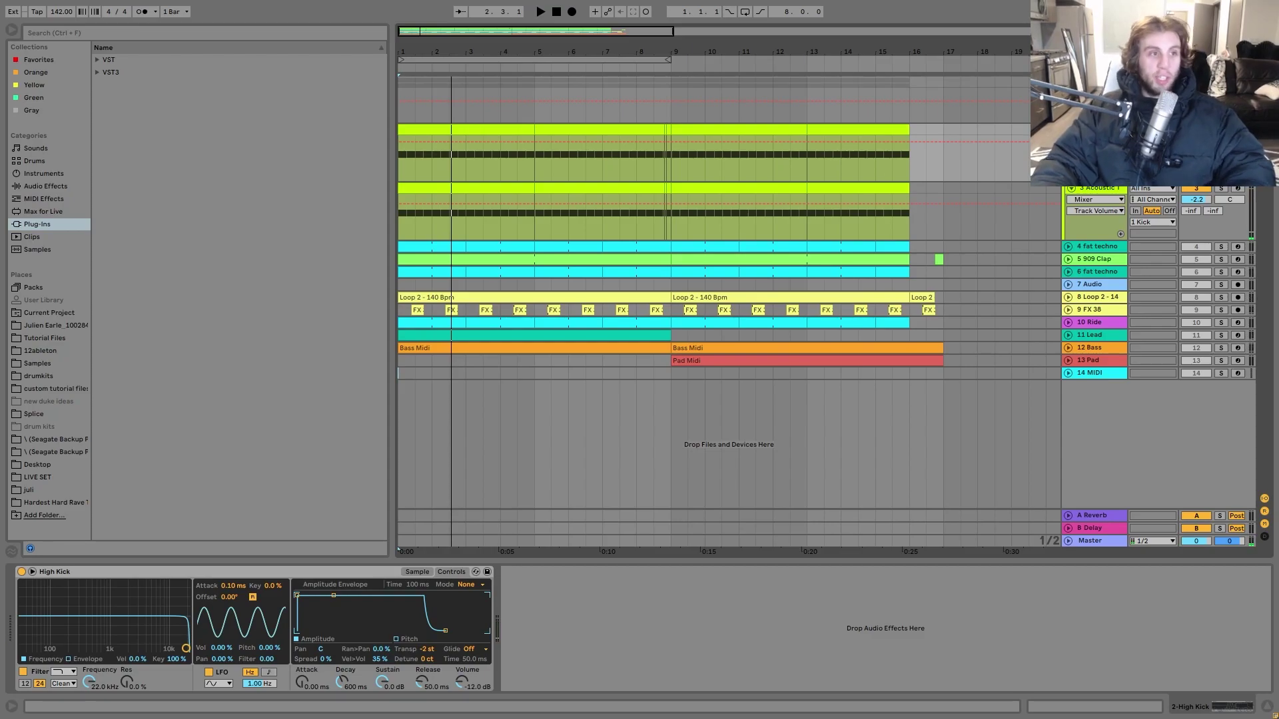
{"action": "key", "text": "space"}
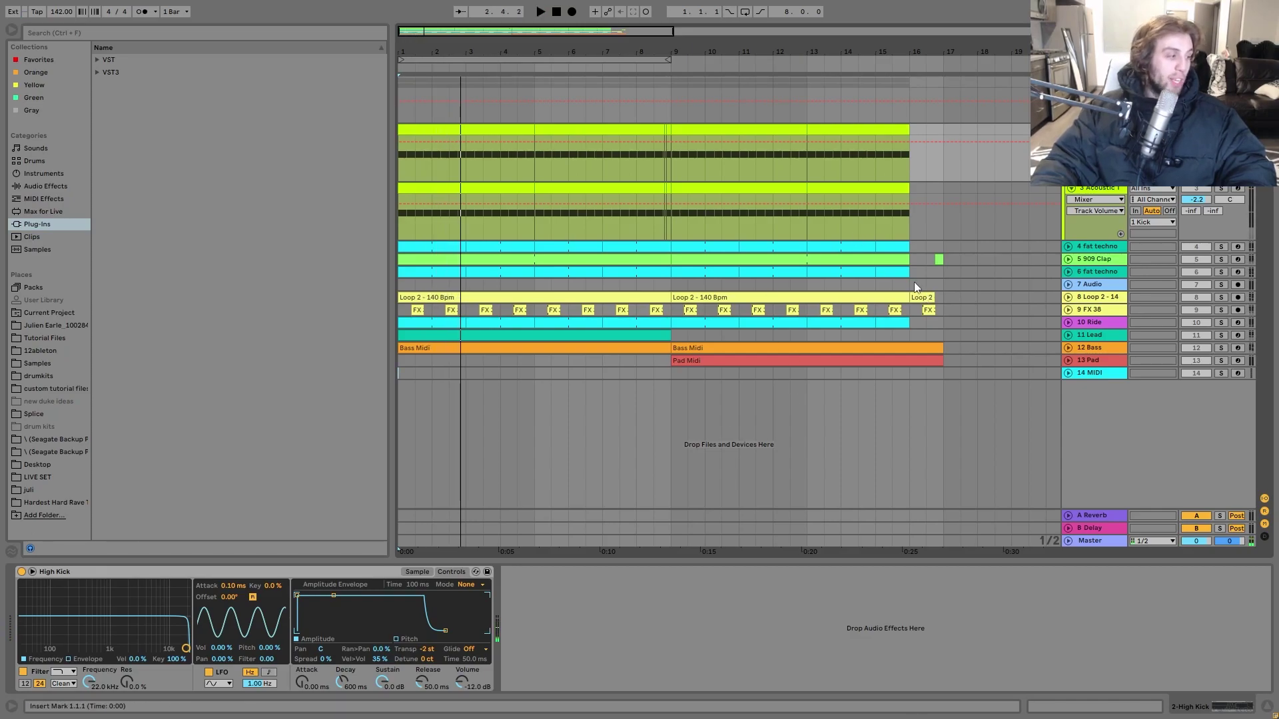
{"action": "key", "text": "space"}
- Show the Acoustic Tom track's devices, switch its sampler to the waveform view and audition the tom
{"action": "left_click", "coordinate": [1111, 192]}
{"action": "key", "text": "space"}
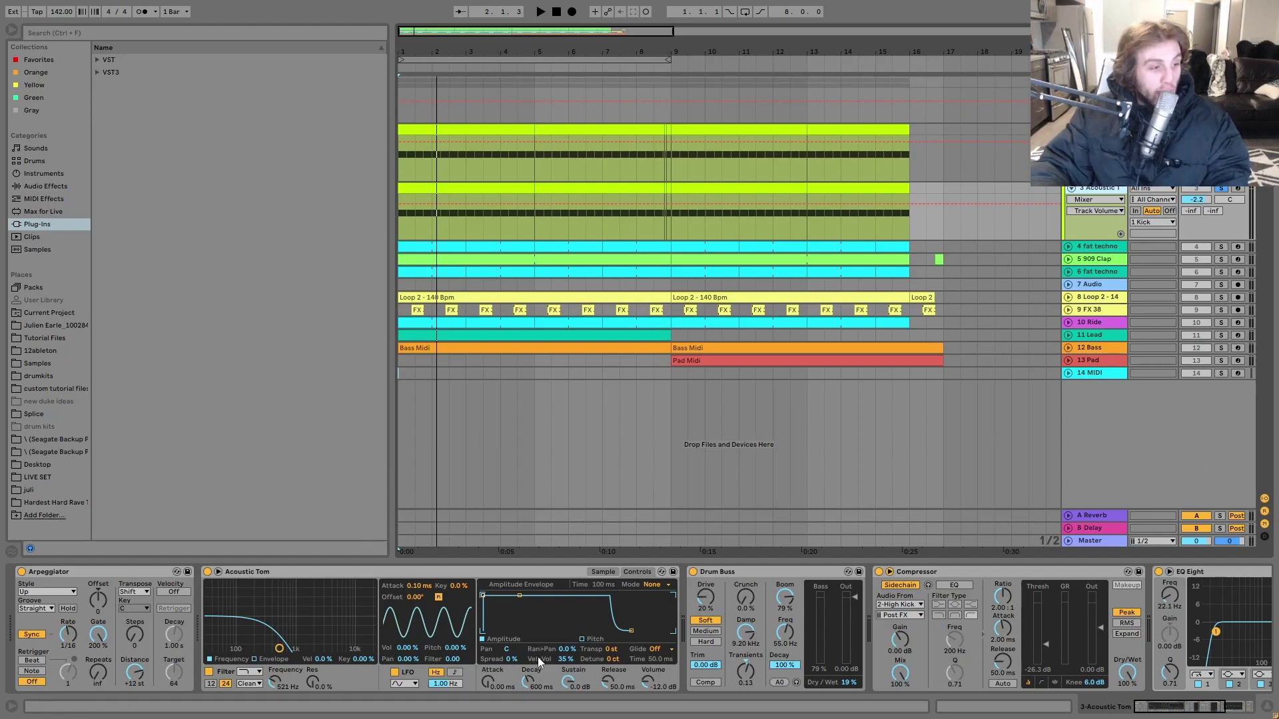
{"action": "left_click", "coordinate": [602, 572]}
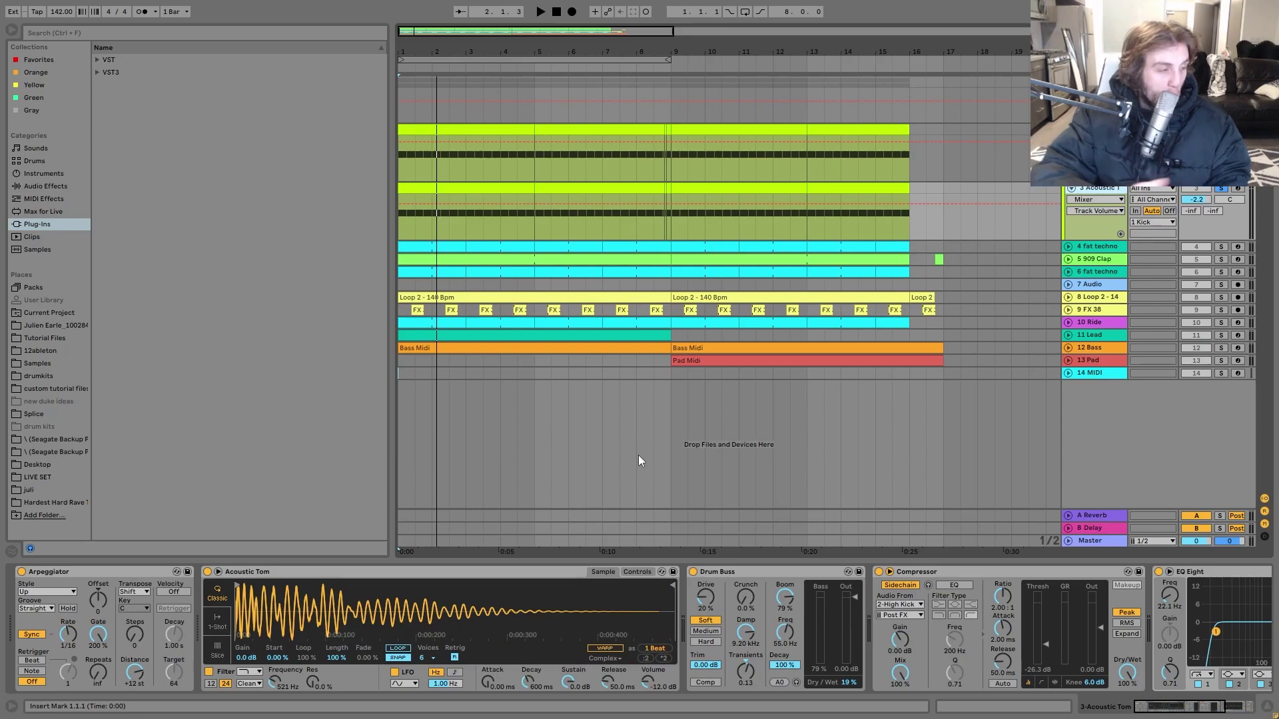
{"action": "key", "text": "space"}
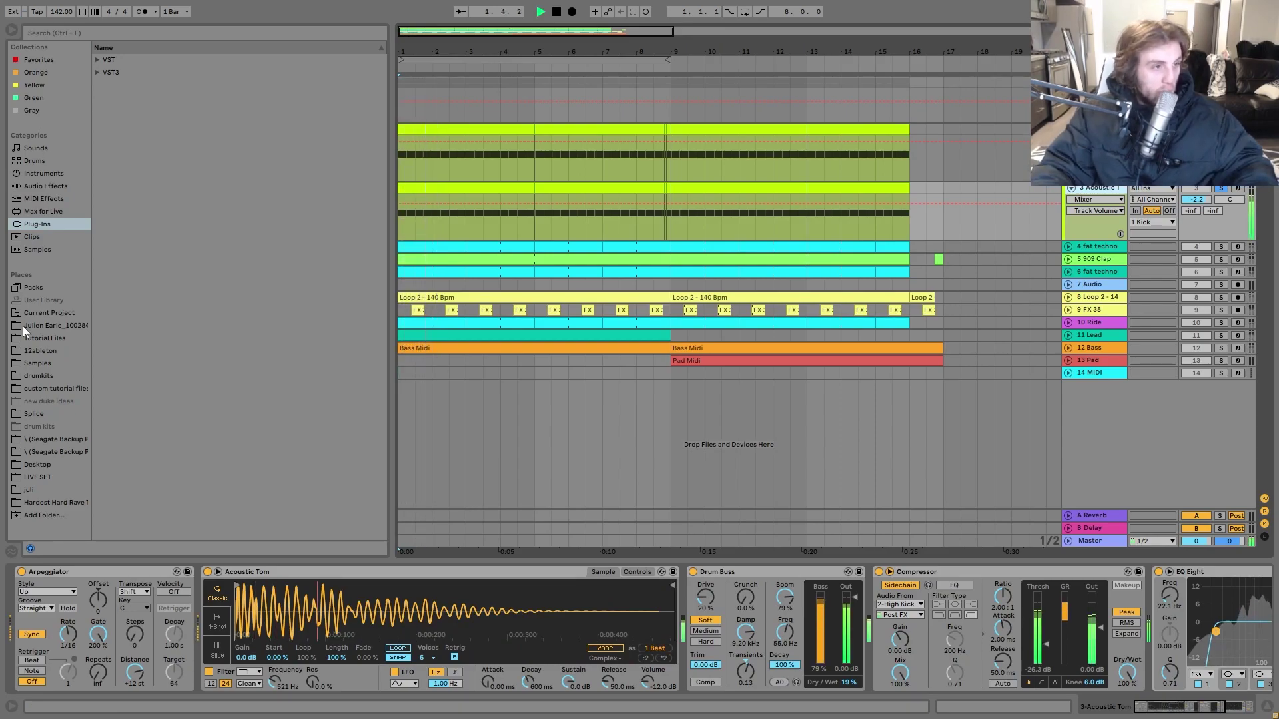
{"action": "key", "text": "space"}
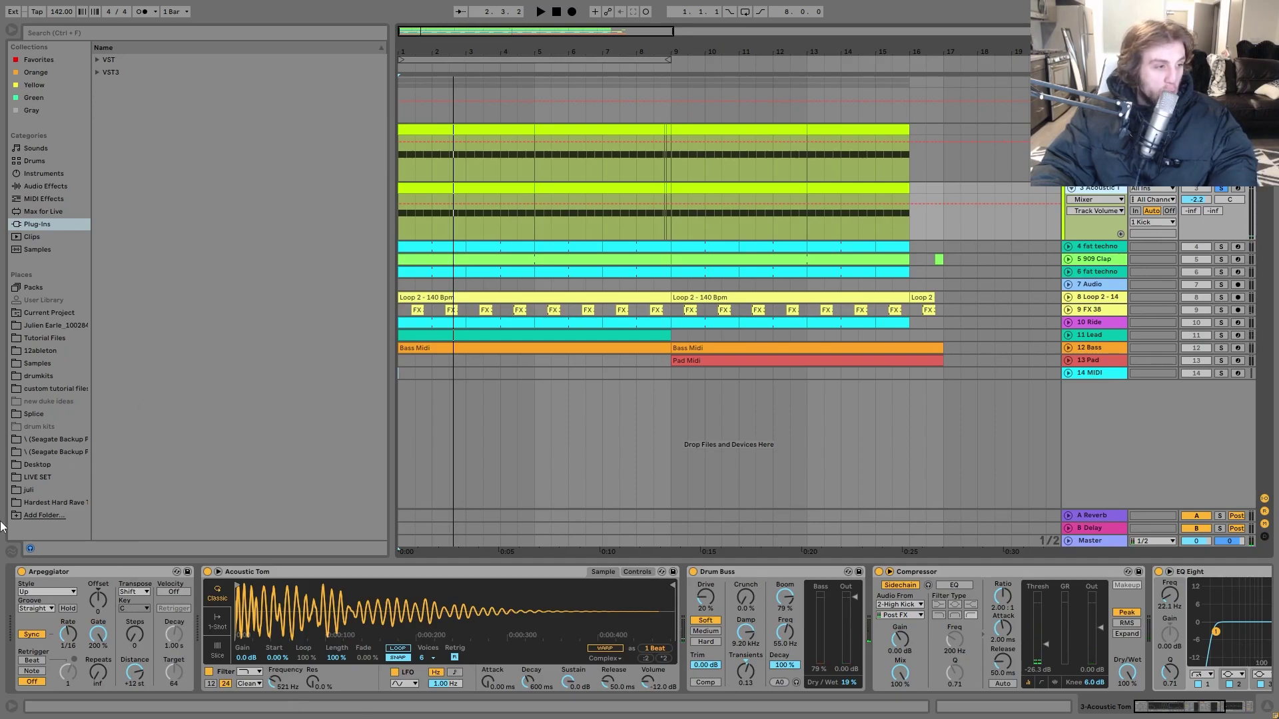
- Compare the Acoustic Tom's playback with its sampler filter off and on, leaving the filter on and the sampler controls shown
{"action": "left_click", "coordinate": [209, 672]}
{"action": "key", "text": "space"}
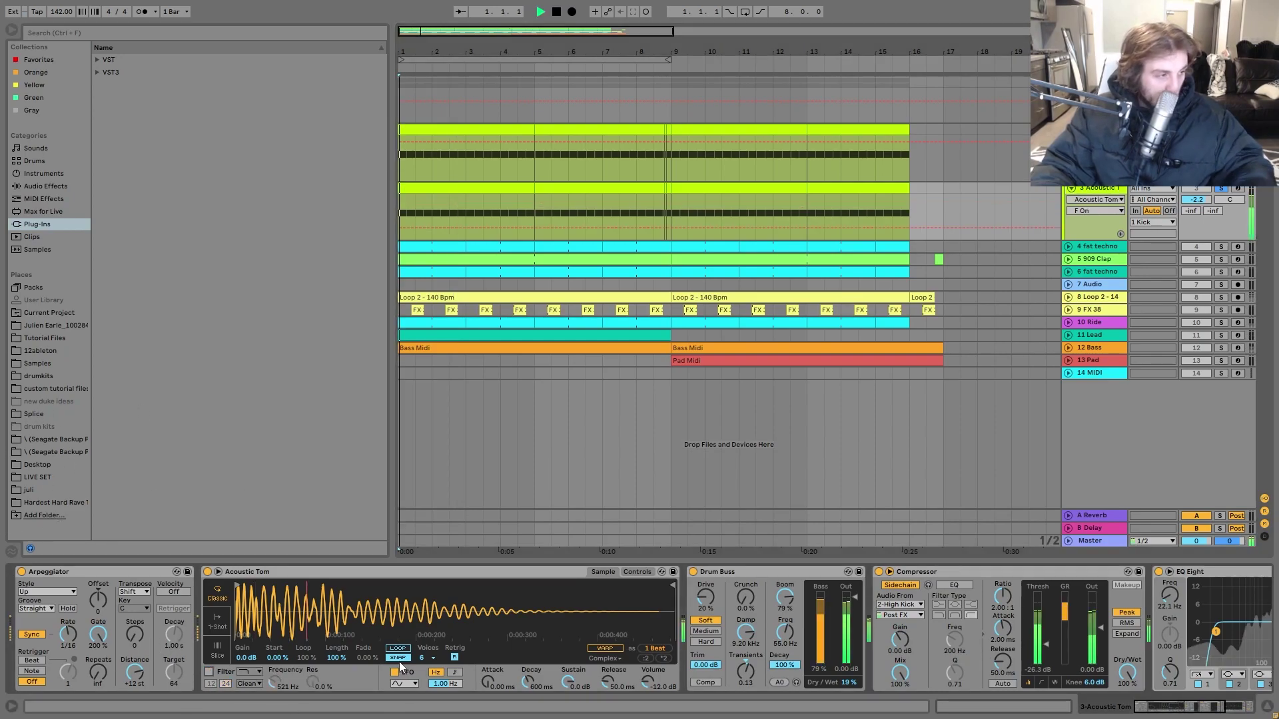
{"action": "left_click", "coordinate": [635, 577]}
{"action": "key", "text": "space"}
{"action": "left_click", "coordinate": [209, 672]}
{"action": "left_click", "coordinate": [209, 673]}
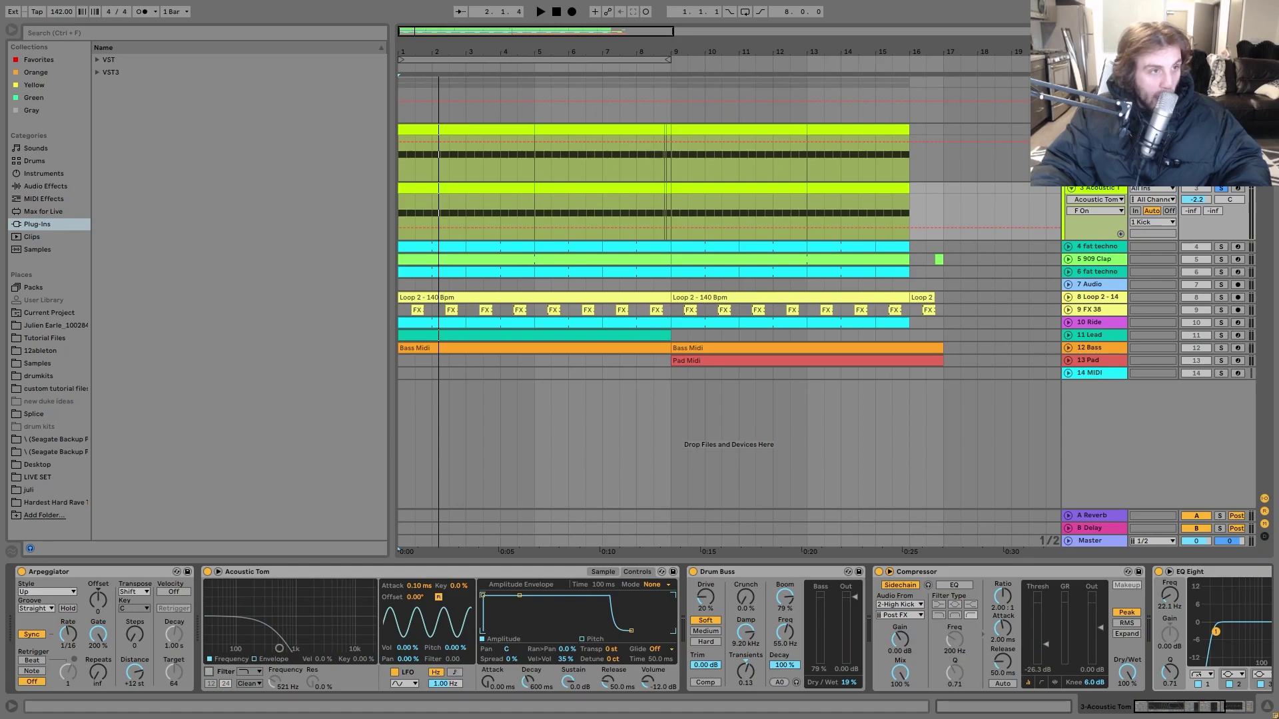
{"action": "key", "text": "space"}
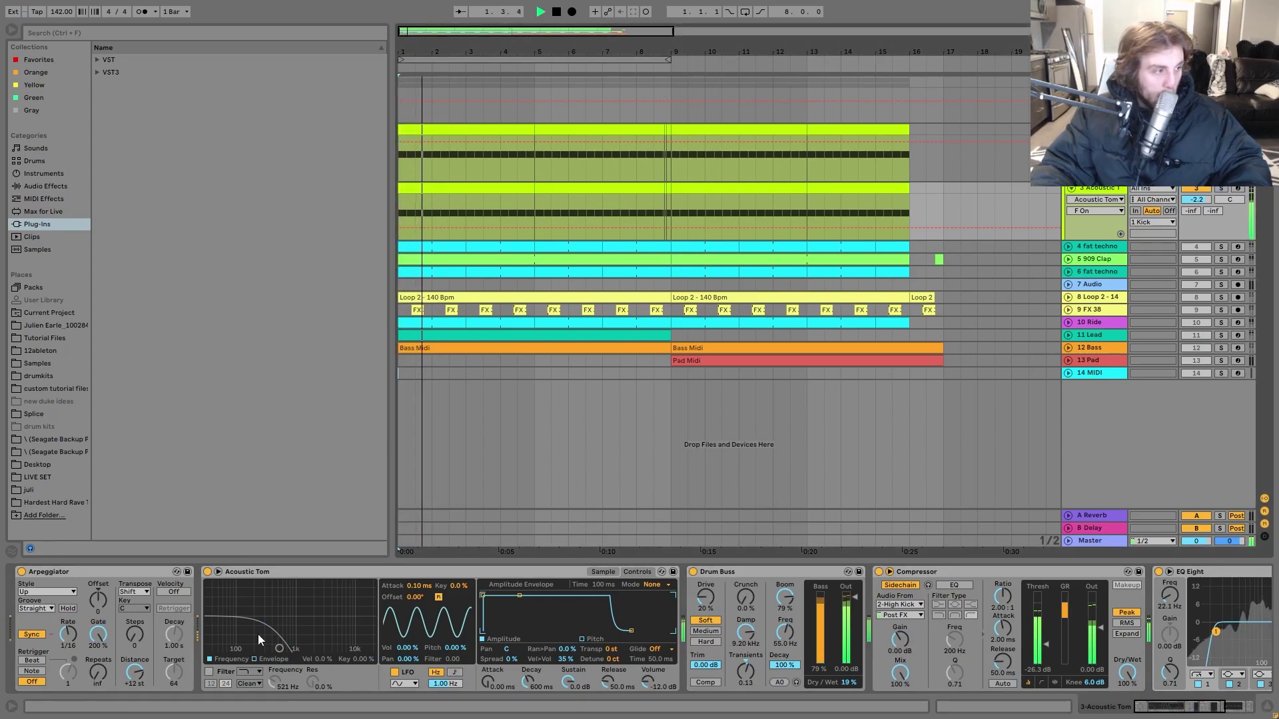
{"action": "left_click", "coordinate": [210, 672]}
{"action": "key", "text": "space"}
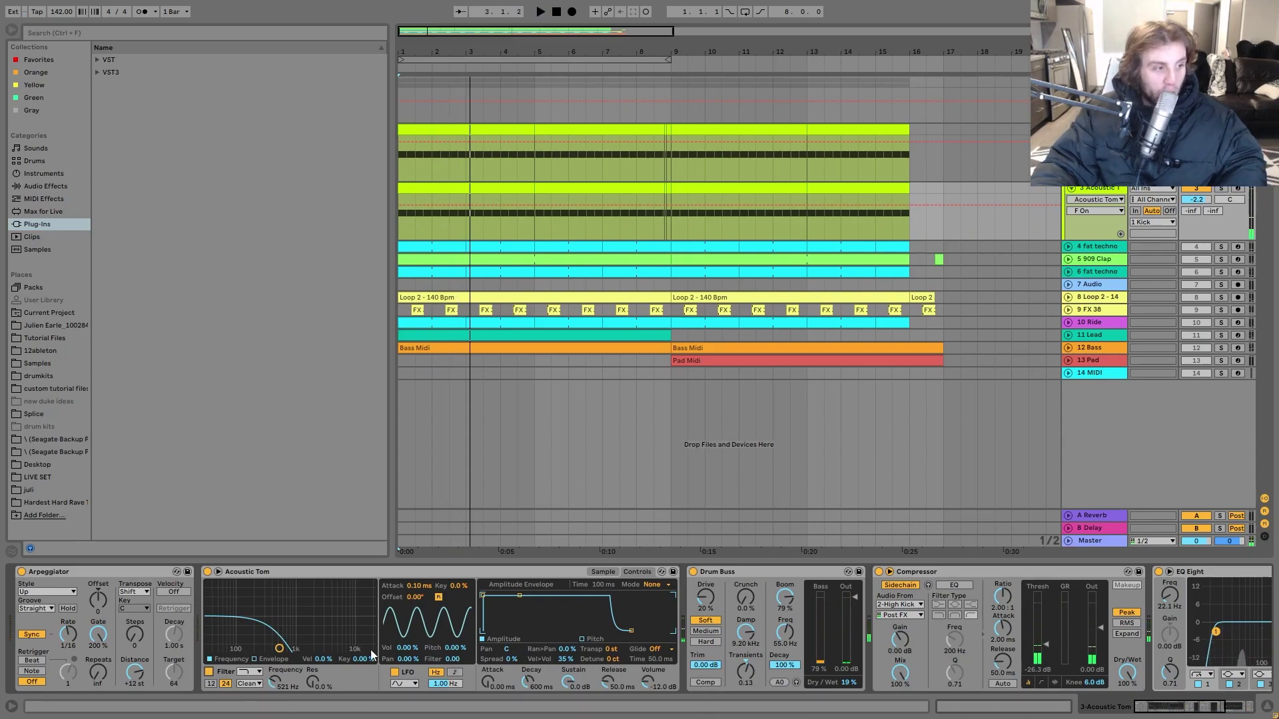
- Examine the rest of the Acoustic Tom track's effect chain, from Drum Buss through Compressor and EQ Eight to Utility
{"action": "right_click", "coordinate": [901, 373]}
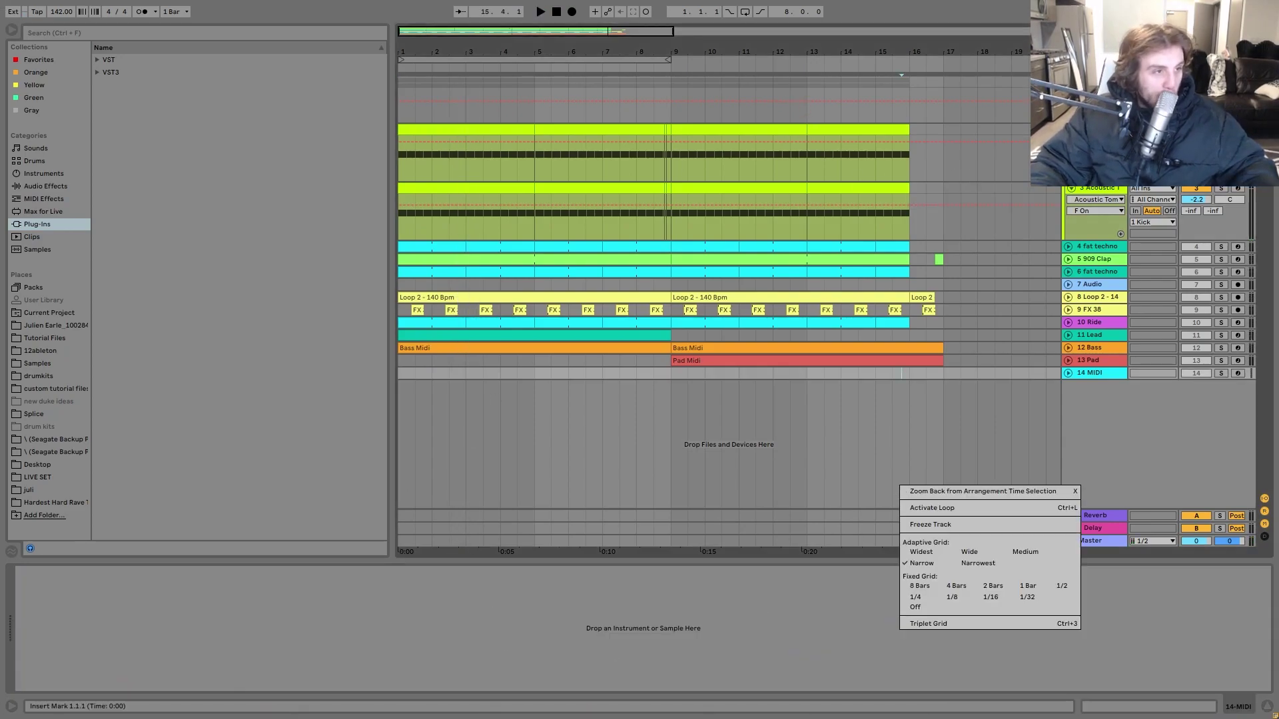
{"action": "left_click", "coordinate": [1098, 194]}
{"action": "left_click", "coordinate": [1098, 194]}
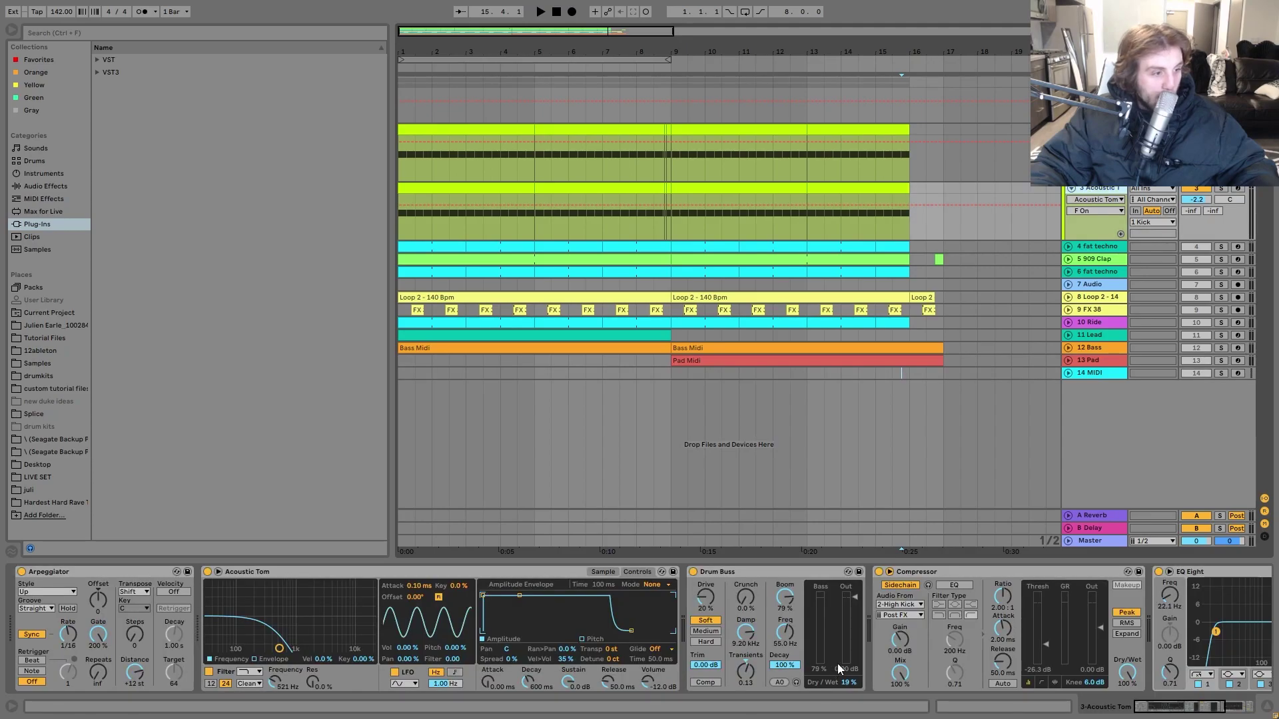
{"action": "scroll", "coordinate": [693, 649], "scroll_direction": "right", "scroll_amount": 5}
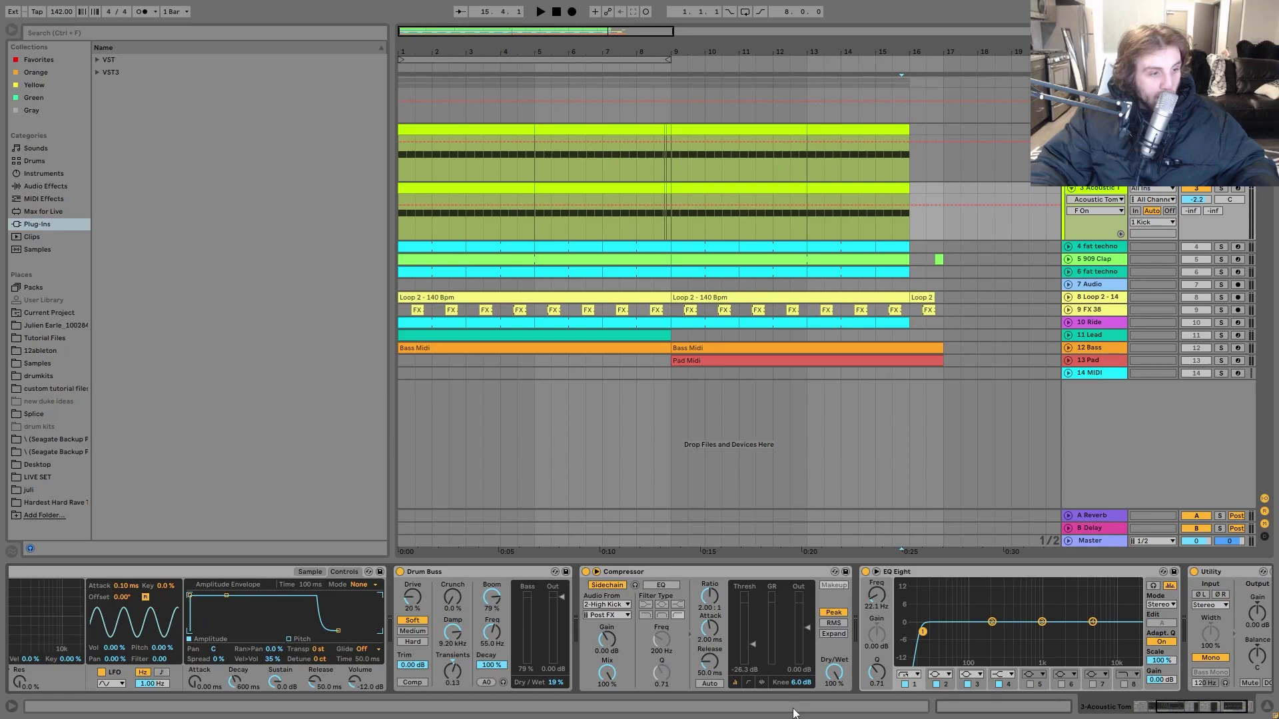
{"action": "scroll", "coordinate": [796, 682], "scroll_direction": "right", "scroll_amount": 3}
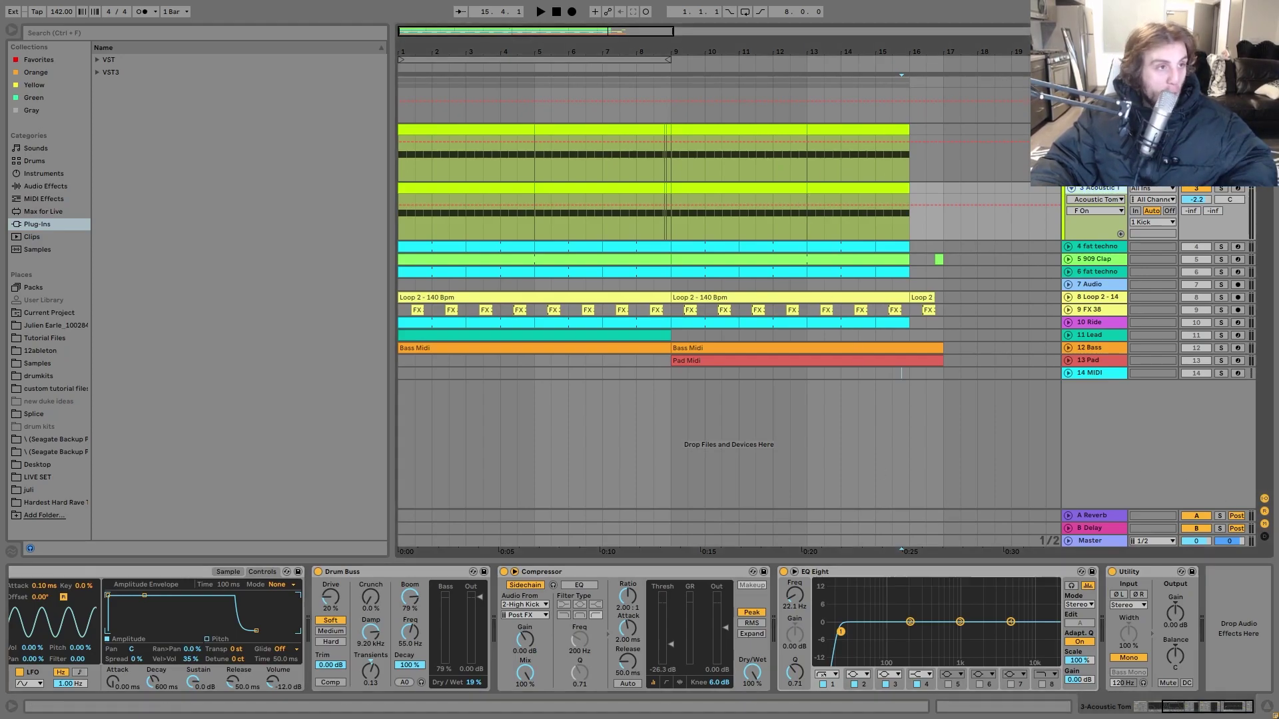
- Compare the Kick group's playback from the start with its Limiter off and on, leaving the Limiter on
{"action": "left_click", "coordinate": [1092, 100]}
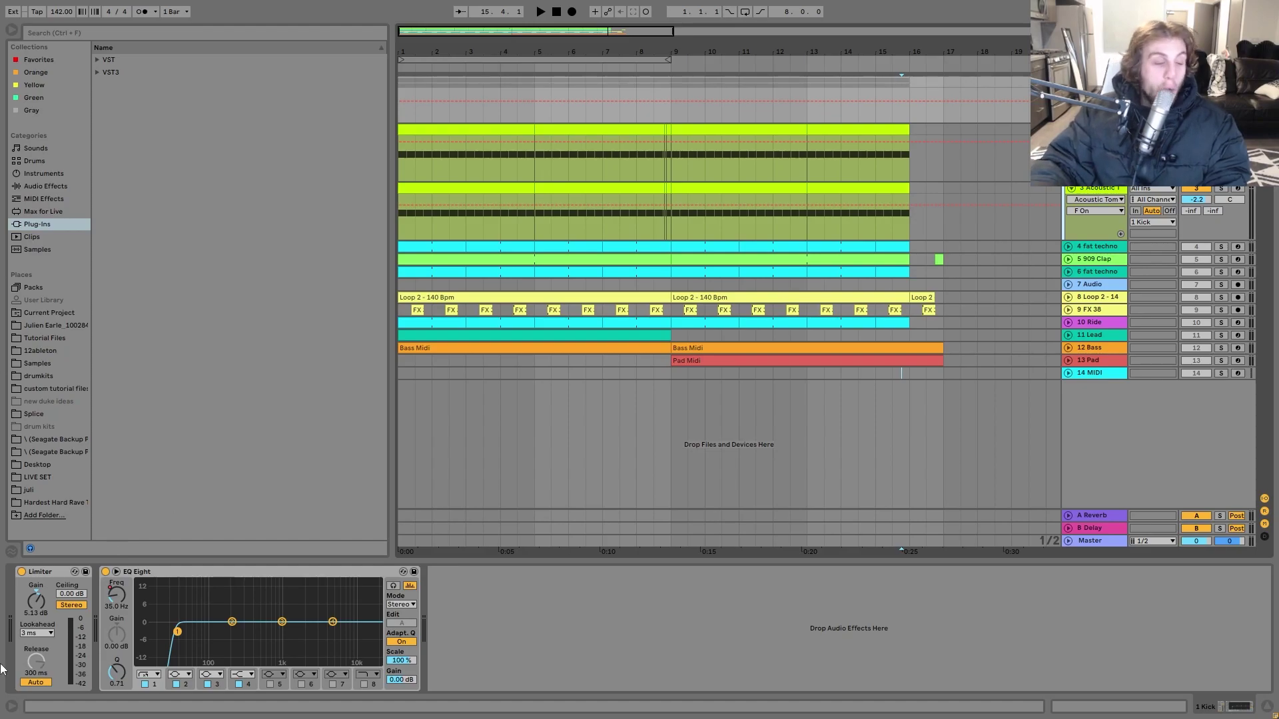
{"action": "left_click", "coordinate": [20, 571]}
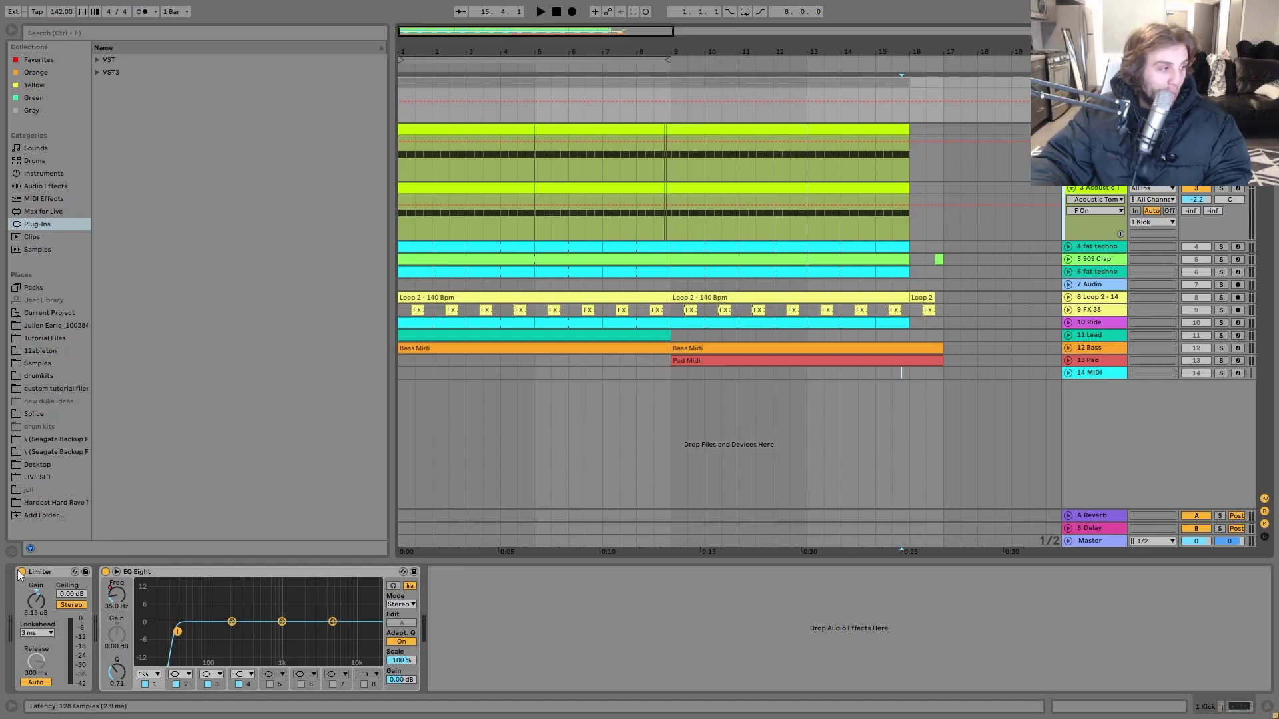
{"action": "key", "text": "space"}
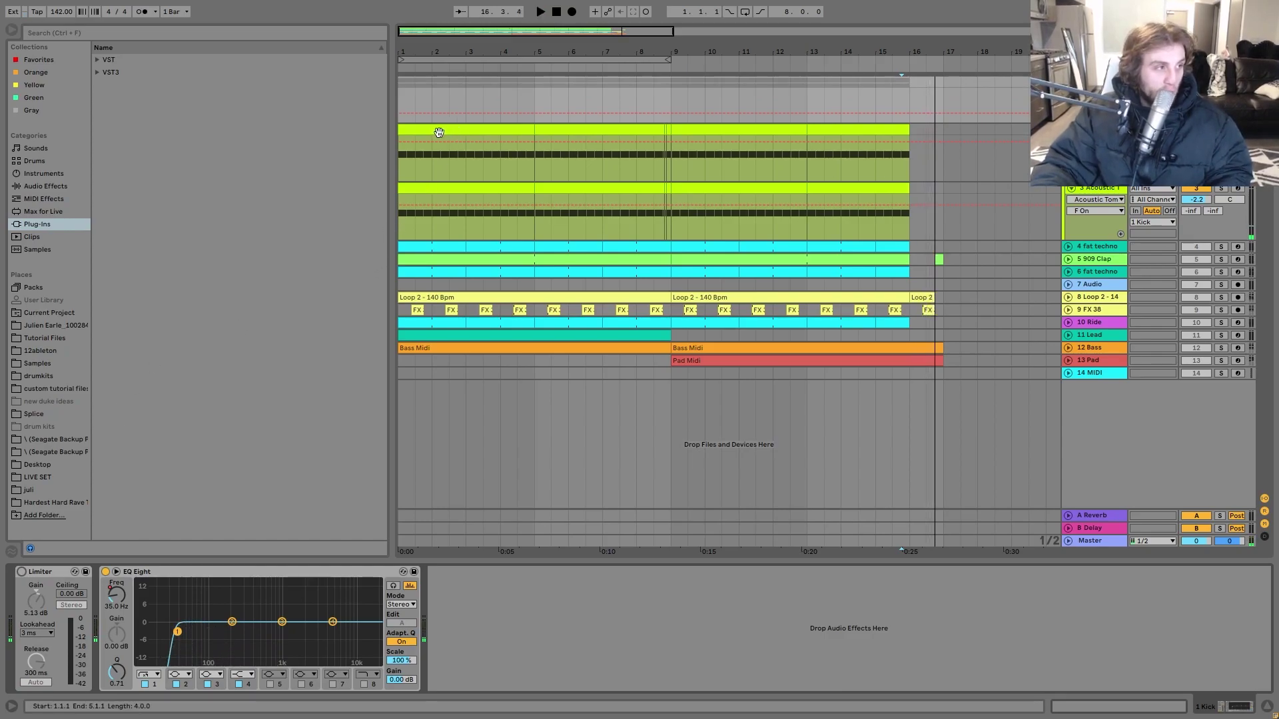
{"action": "left_click", "coordinate": [402, 101]}
{"action": "key", "text": "space"}
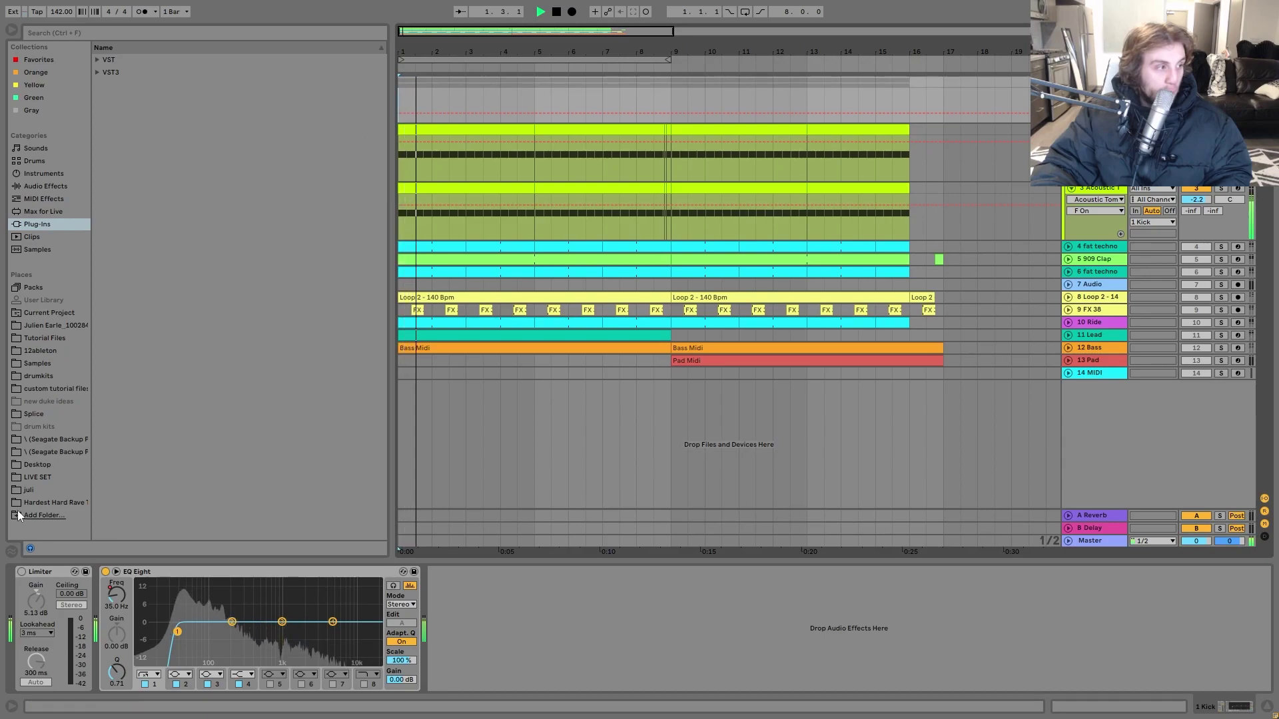
{"action": "left_click", "coordinate": [21, 571]}
{"action": "key", "text": "space"}
{"action": "key", "text": "space"}
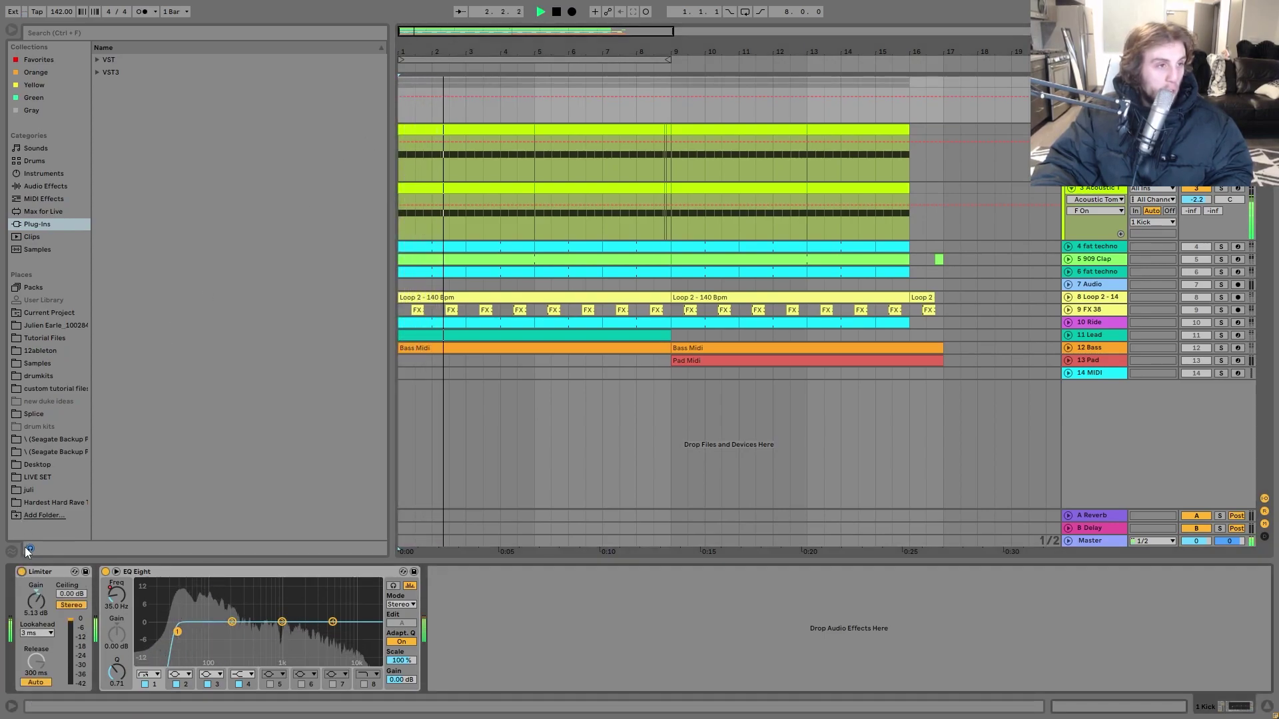
{"action": "key", "text": "space"}
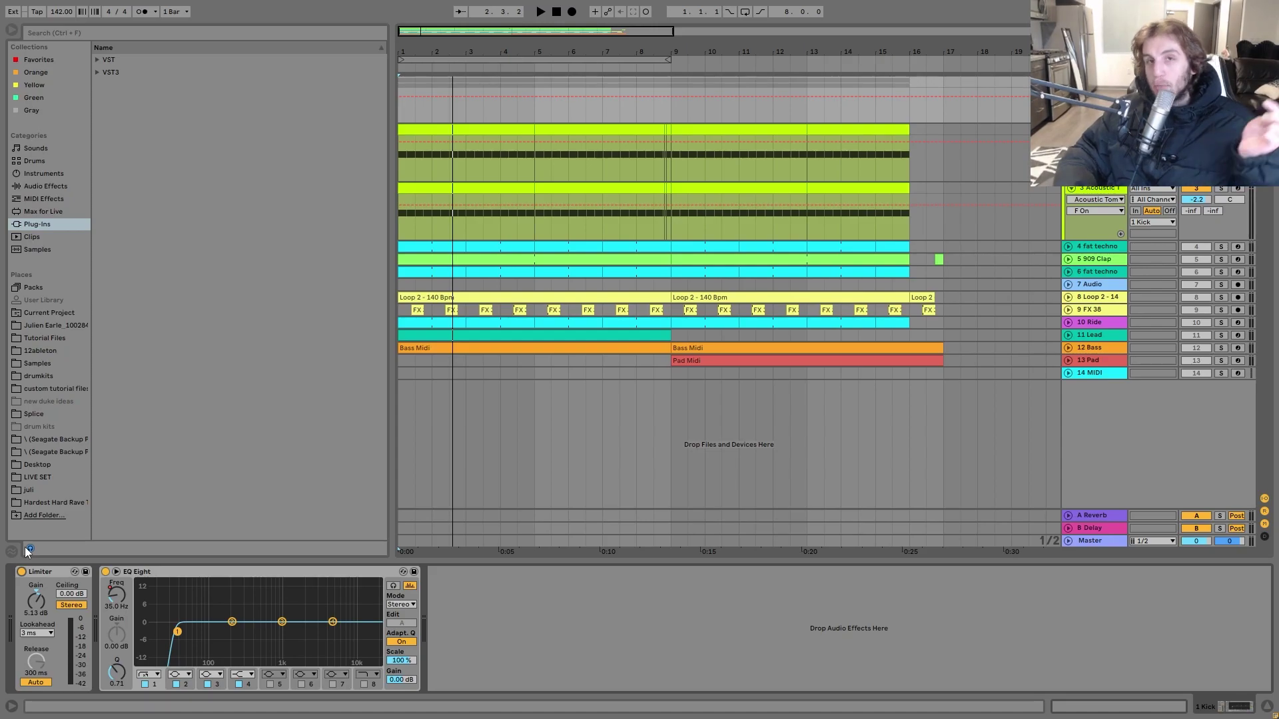
- Show the frequency automation of the Kick group's EQ Eight and audition it from bar 8 and from the start
{"action": "key", "text": "space"}
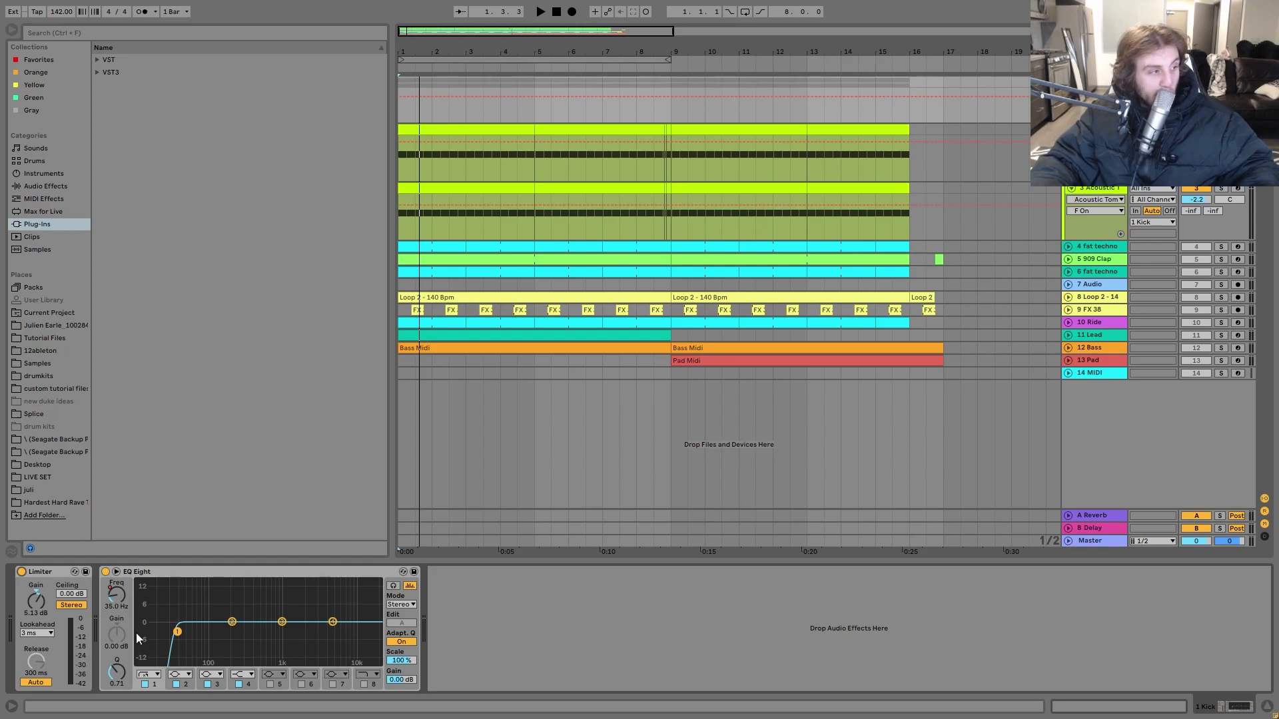
{"action": "left_click", "coordinate": [117, 595]}
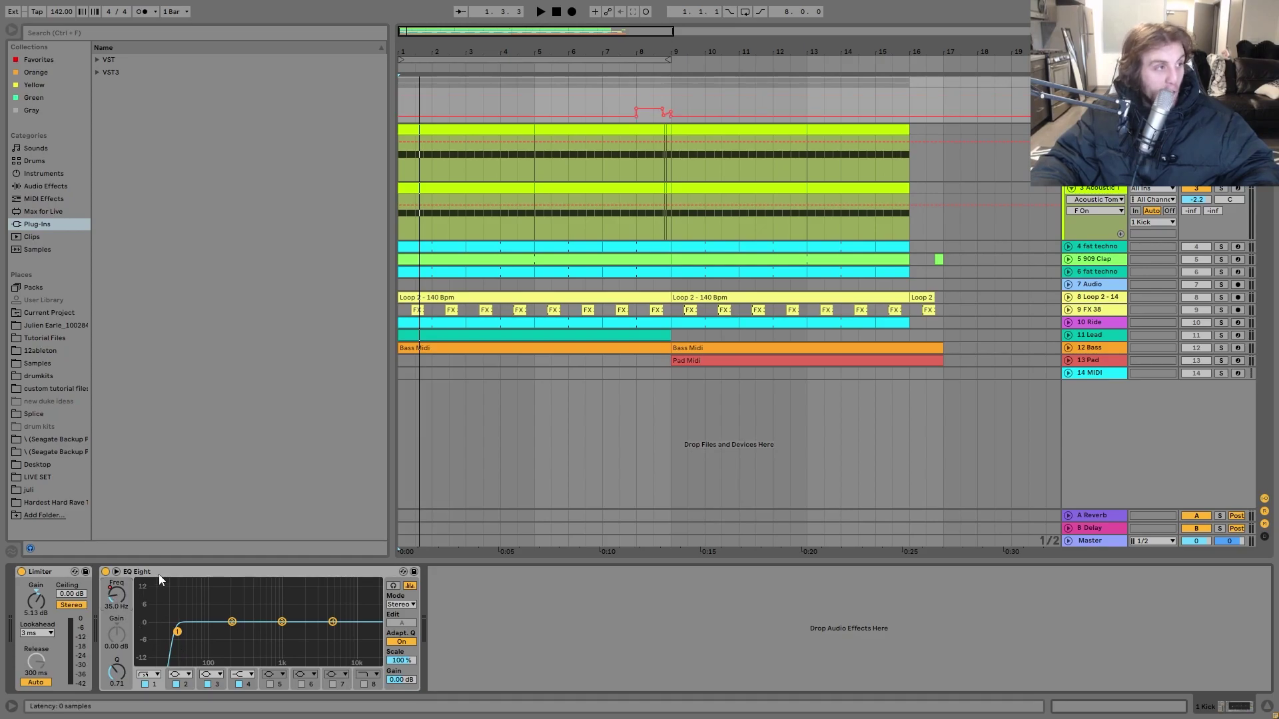
{"action": "left_click", "coordinate": [641, 96]}
{"action": "key", "text": "space"}
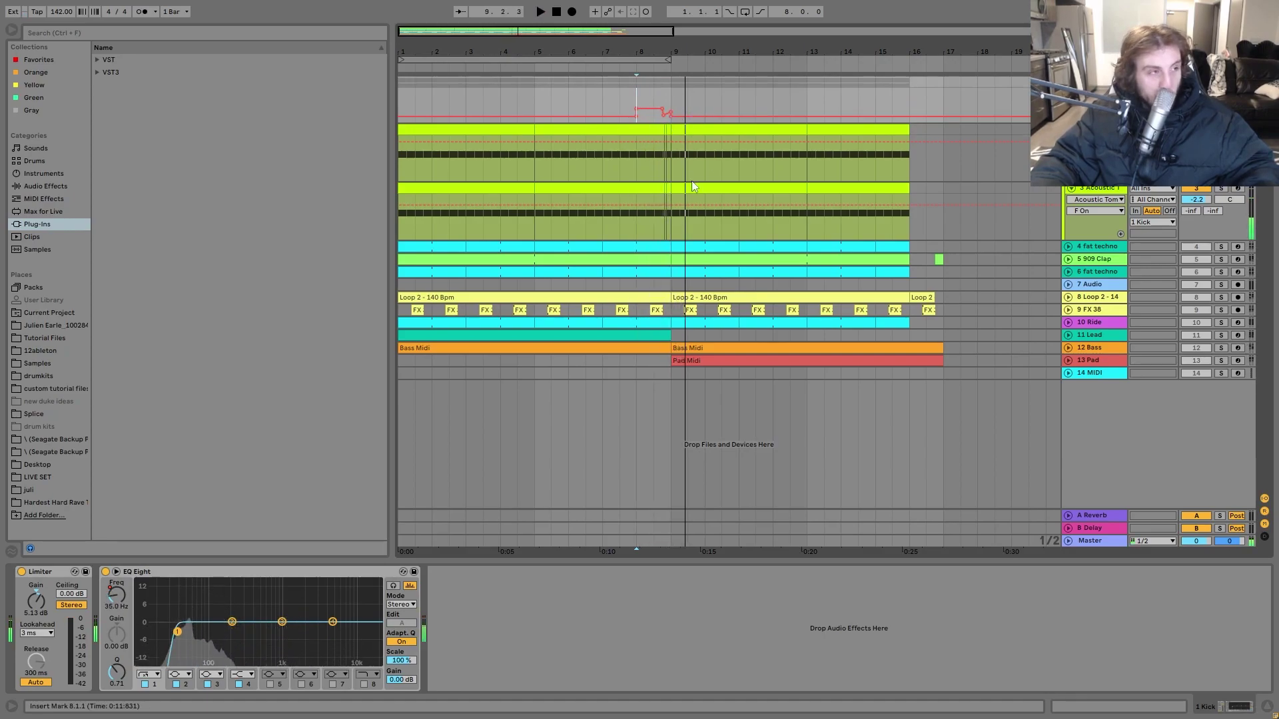
{"action": "key", "text": "space"}
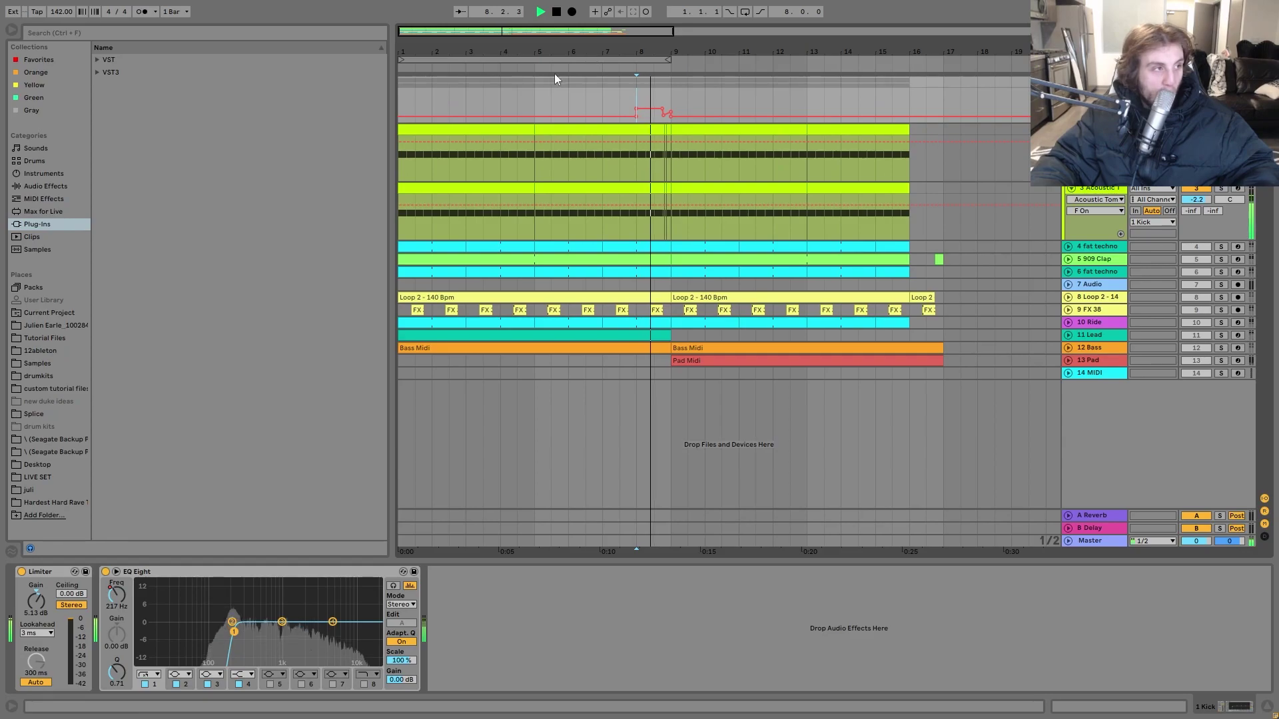
{"action": "left_click", "coordinate": [405, 99]}
{"action": "key", "text": "space"}
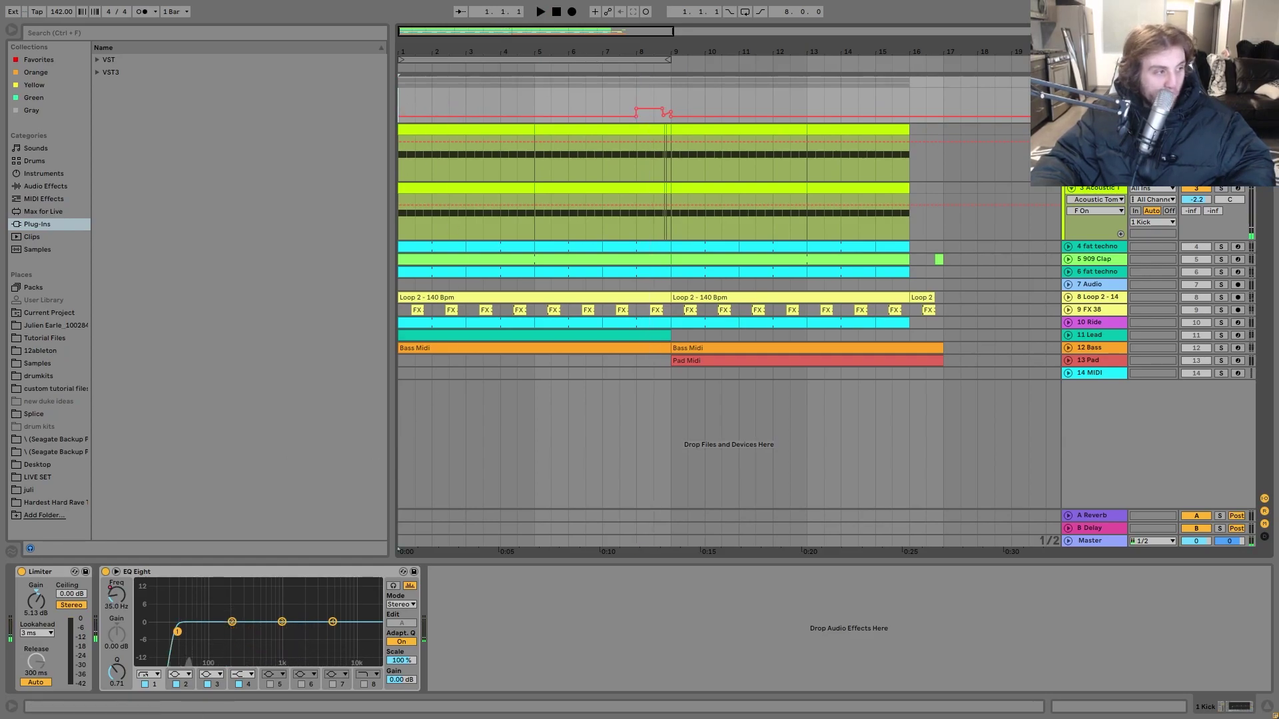
- Compare the full mix, with the Kick group unsoloed, with the group's EQ Eight off and on, leaving the EQ on
{"action": "left_click", "coordinate": [105, 572]}
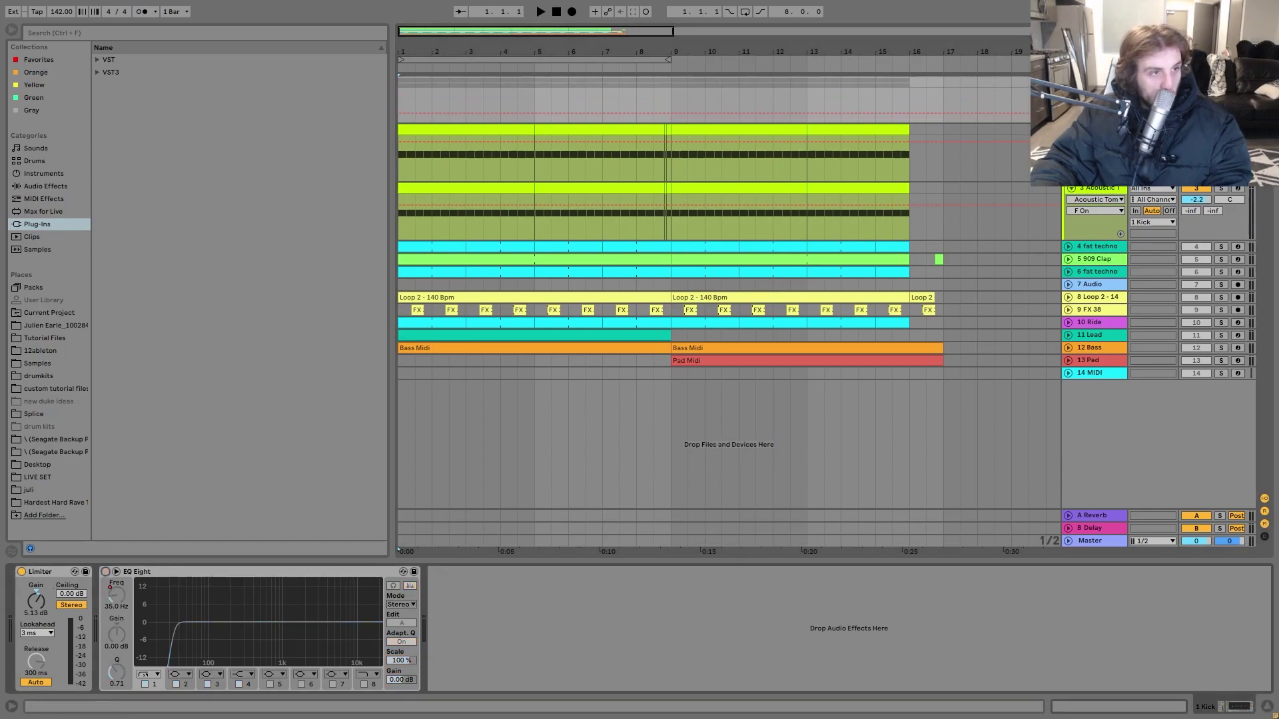
{"action": "left_click", "coordinate": [1221, 82]}
{"action": "key", "text": "space"}
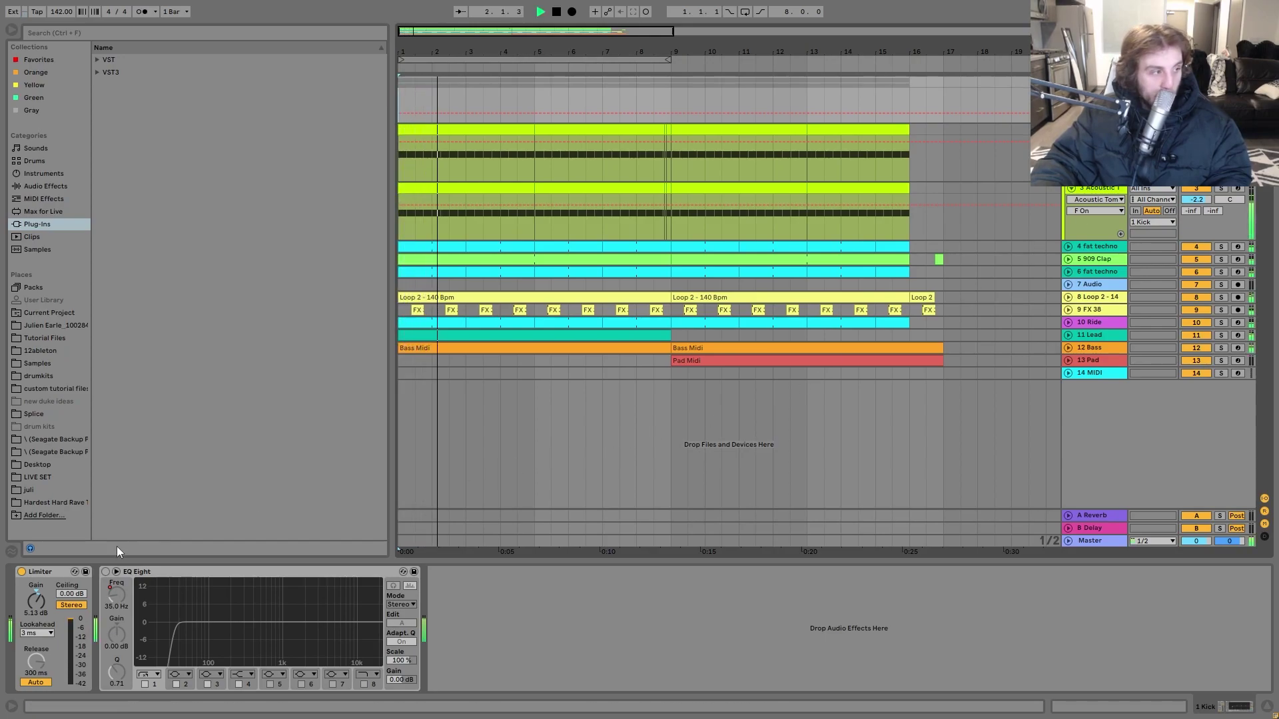
{"action": "key", "text": "space"}
{"action": "left_click", "coordinate": [105, 571]}
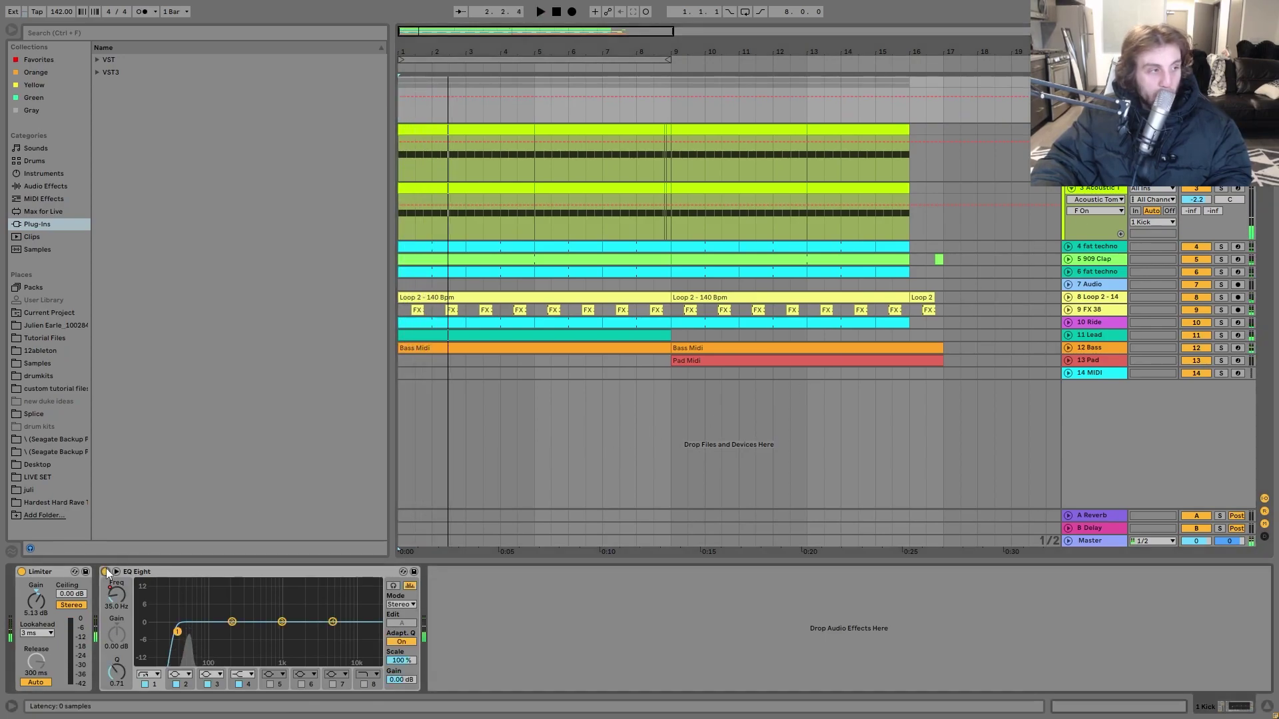
{"action": "key", "text": "space"}
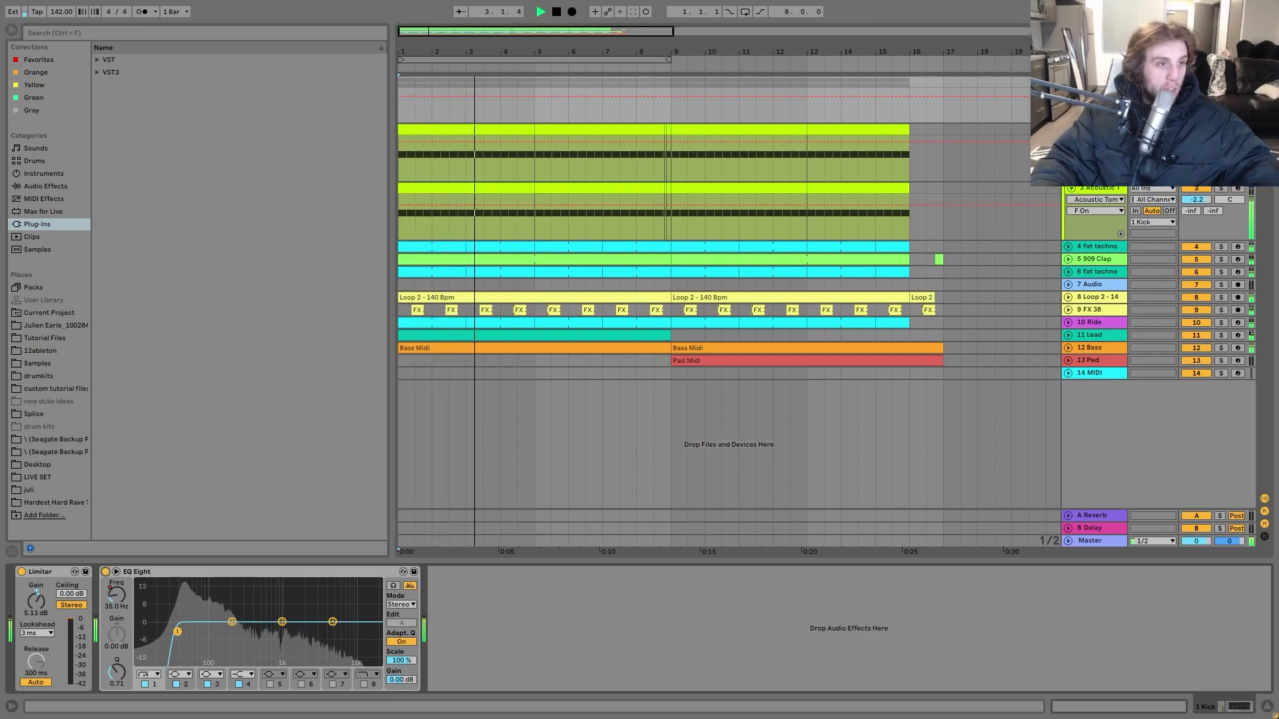
{"action": "key", "text": "space"}
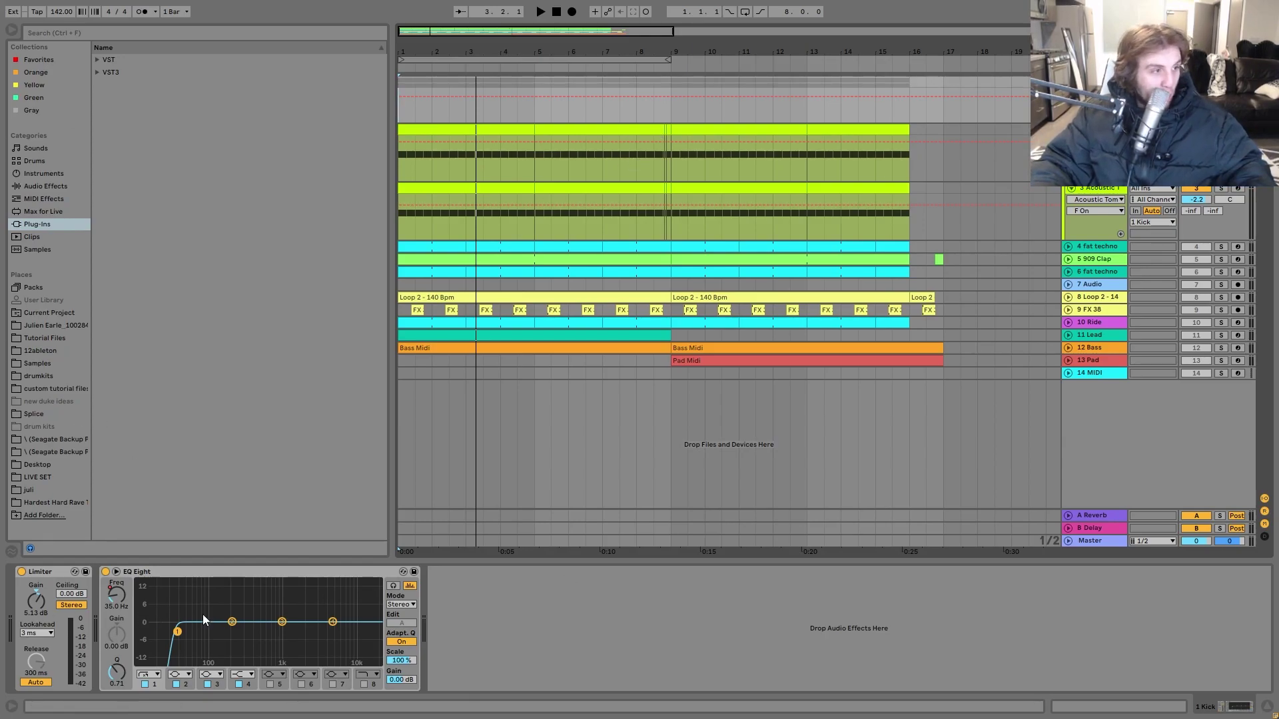
{"action": "key", "text": "space"}
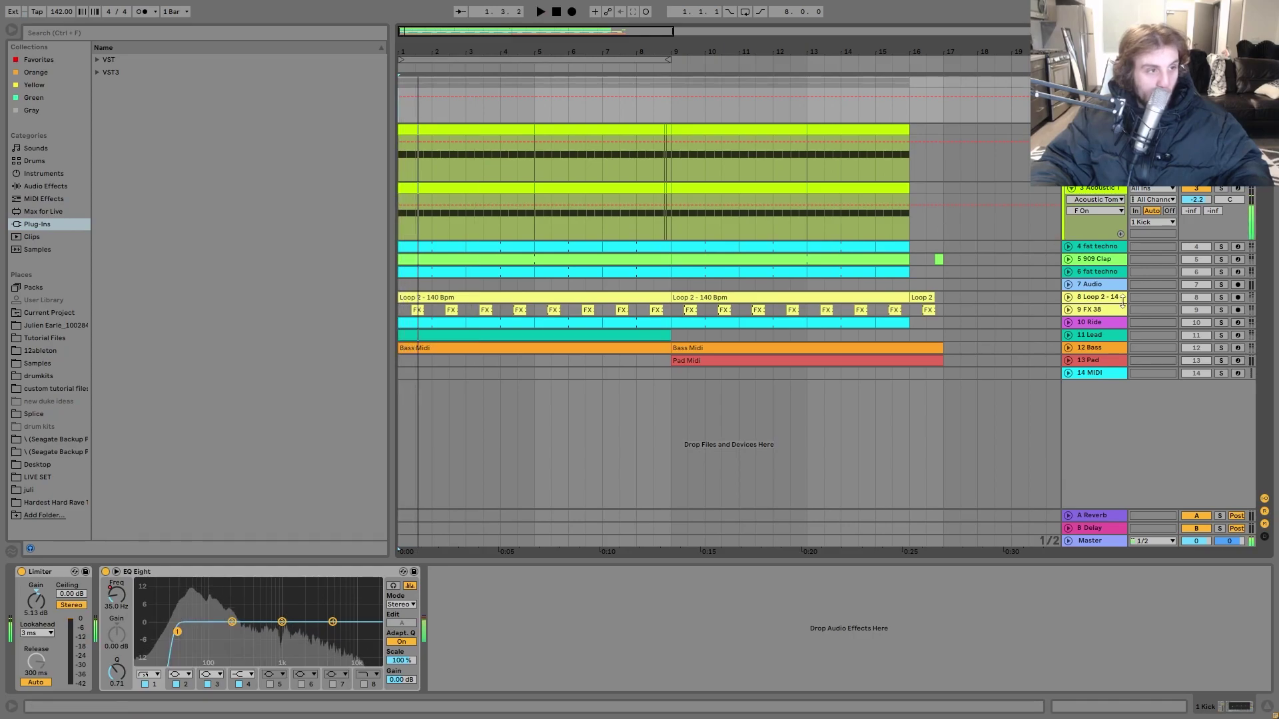
- Solo the two fat techno hat tracks and move the lower one directly above the 909 Clap track
{"action": "left_click", "coordinate": [1221, 246]}
{"action": "left_click", "coordinate": [1223, 272]}
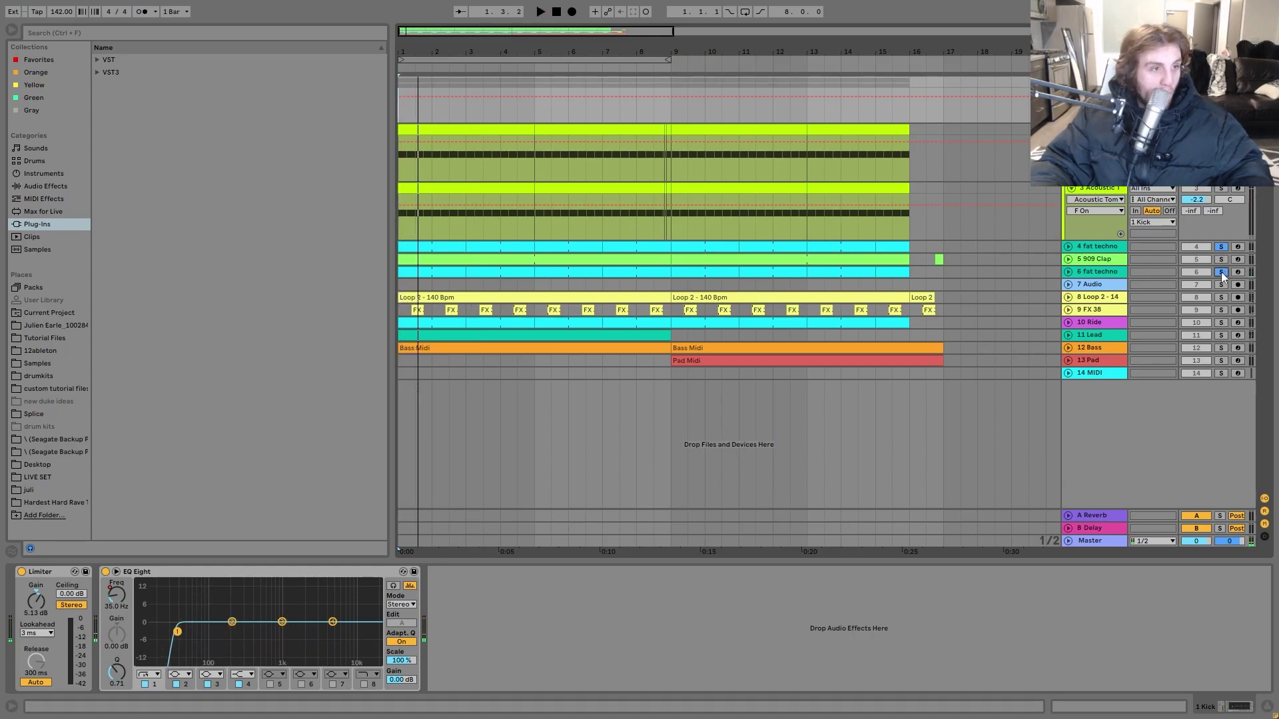
{"action": "left_click_drag", "start_coordinate": [1096, 271], "coordinate": [1104, 260]}
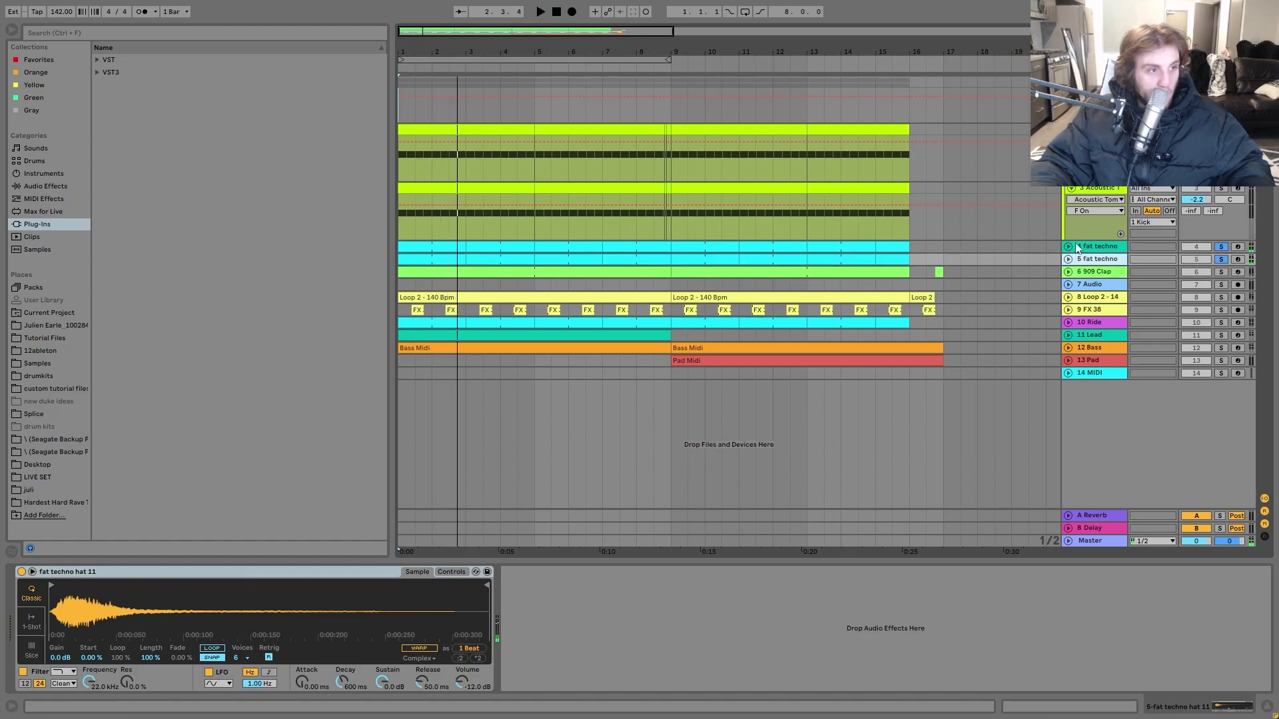
{"action": "left_click", "coordinate": [1074, 249]}
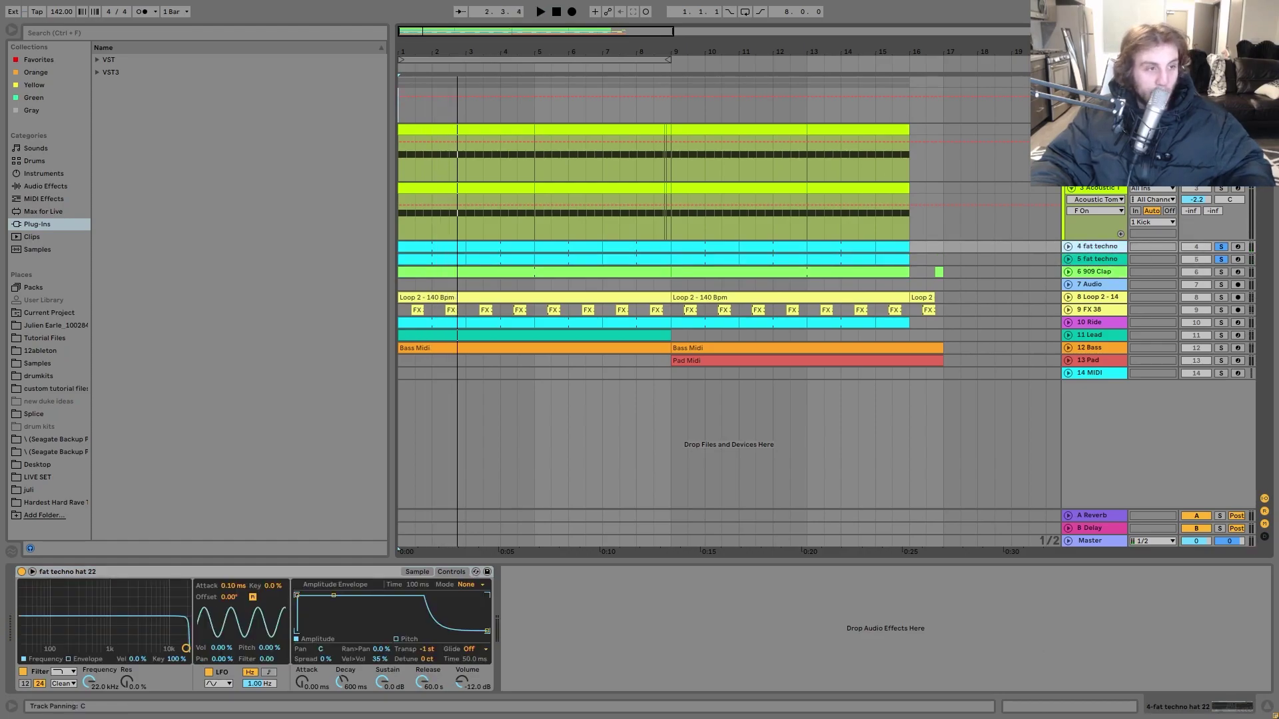
- Audition the two fat techno hat tracks, each soloed on its own and both soloed together
{"action": "key", "text": "space"}
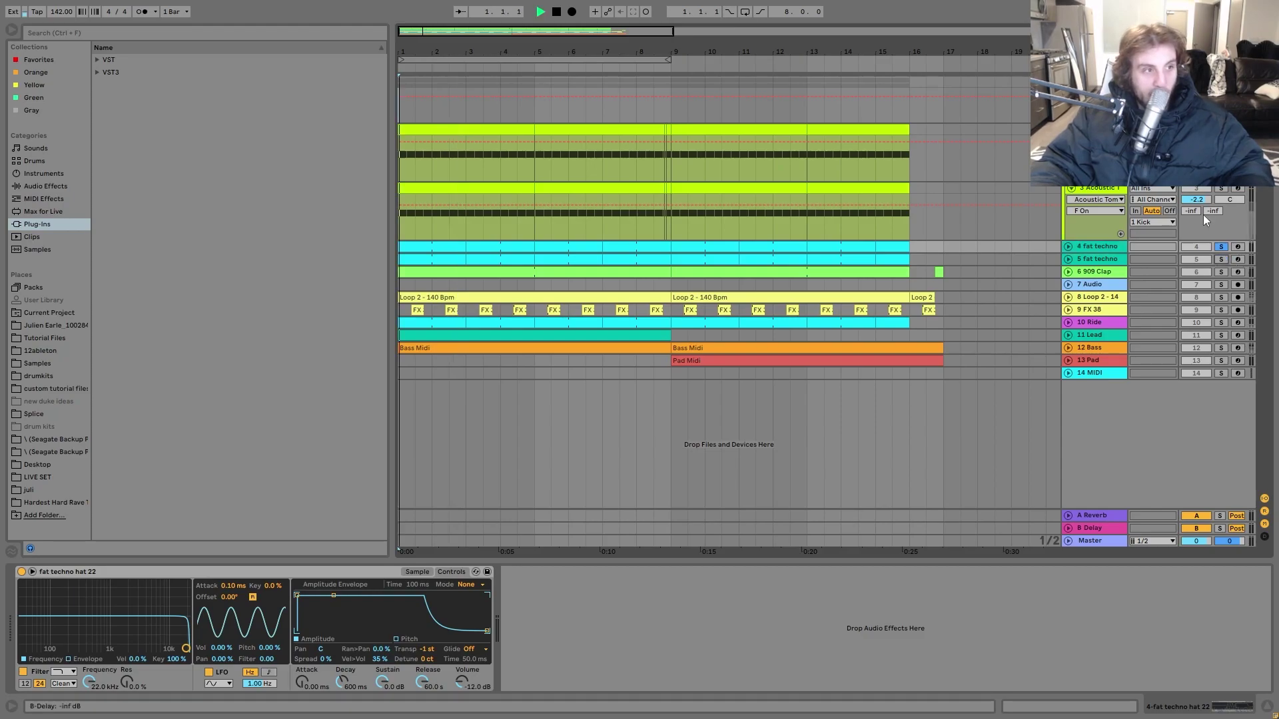
{"action": "left_click", "coordinate": [1221, 259]}
{"action": "key", "text": "space"}
{"action": "left_click", "coordinate": [1221, 247], "text": "ctrl"}
{"action": "key", "text": "space"}
- Solo the 909 Clap track, unfold it with its devices shown, and audition it from the start
{"action": "left_click", "coordinate": [1221, 272]}
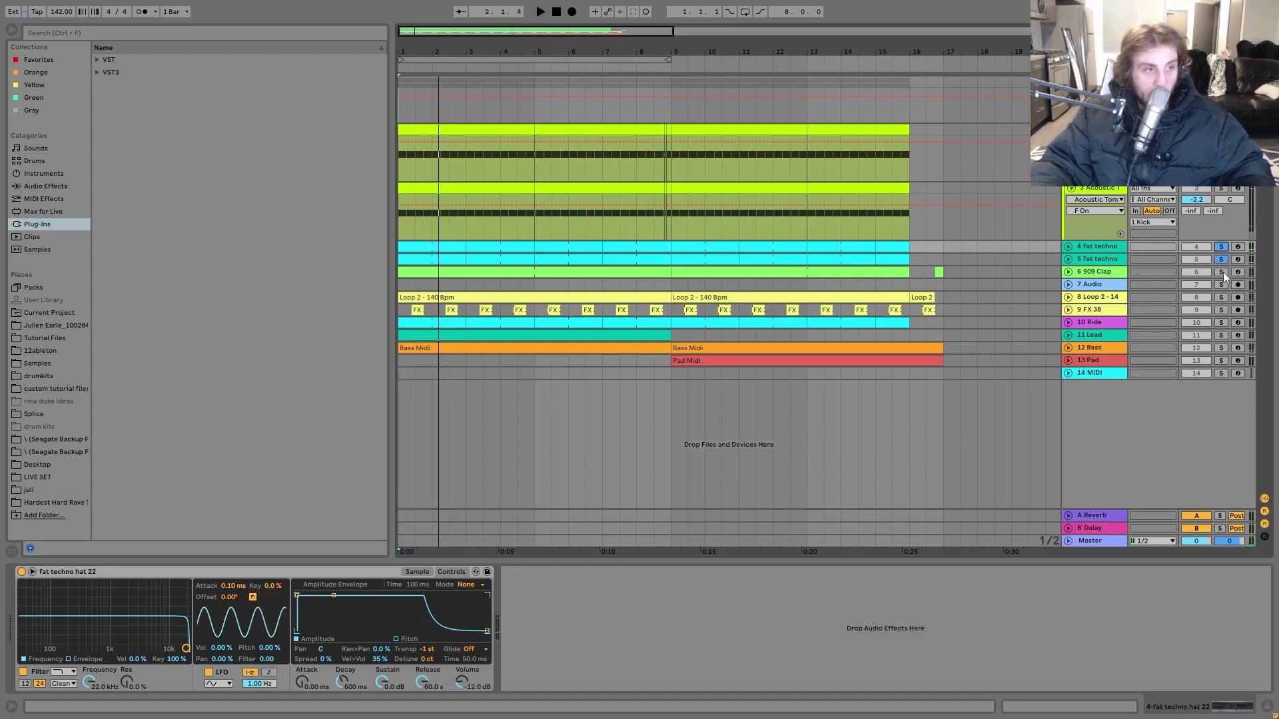
{"action": "left_click", "coordinate": [1068, 271]}
{"action": "left_click", "coordinate": [1085, 274]}
{"action": "key", "text": "space"}
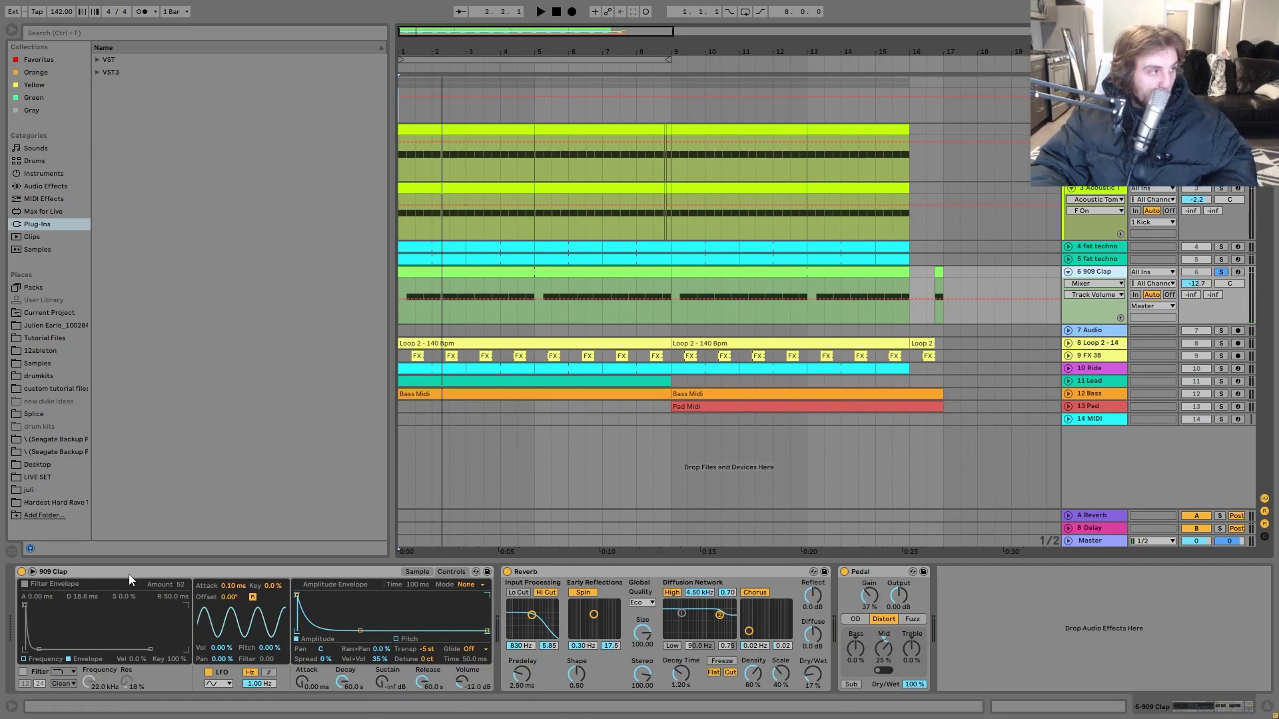
- Expand the current project's Samples and Imported folders and select 909 Clap.wav
{"action": "left_click", "coordinate": [56, 313]}
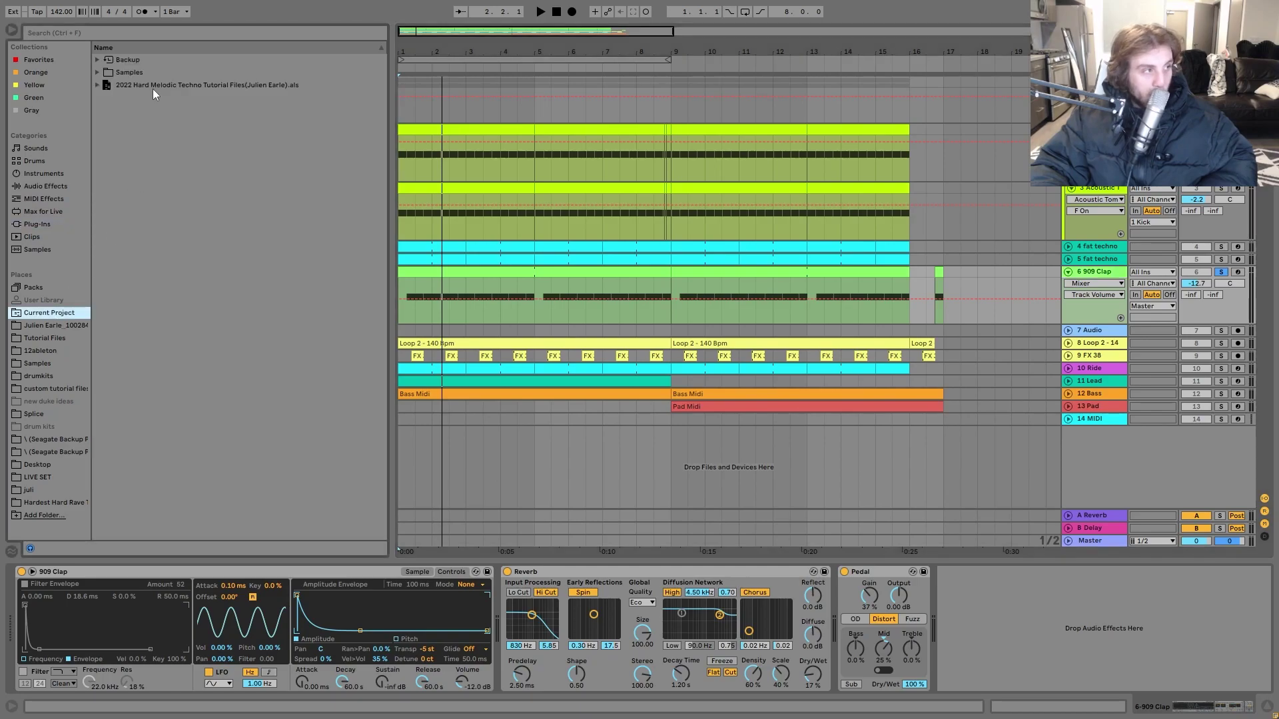
{"action": "left_click", "coordinate": [177, 64]}
{"action": "key", "text": "Down"}
{"action": "key", "text": "Right"}
{"action": "key", "text": "Down"}
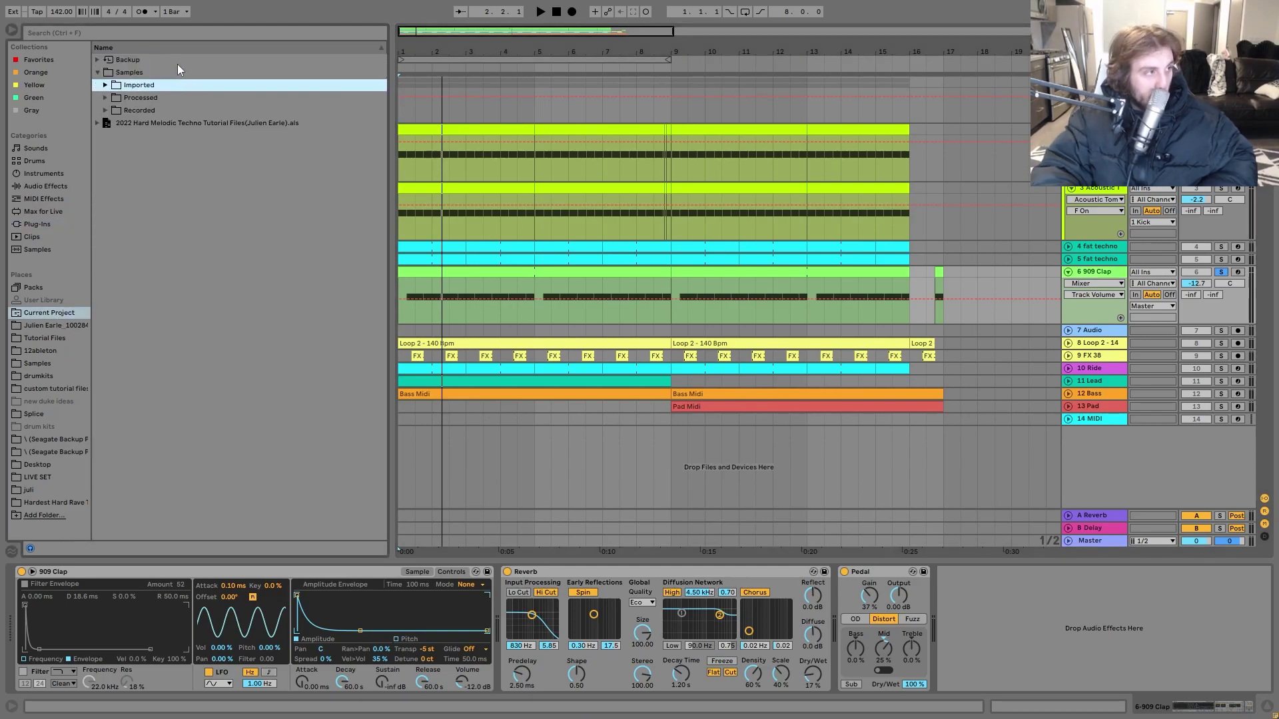
{"action": "key", "text": "Right"}
{"action": "key", "text": "Down"}
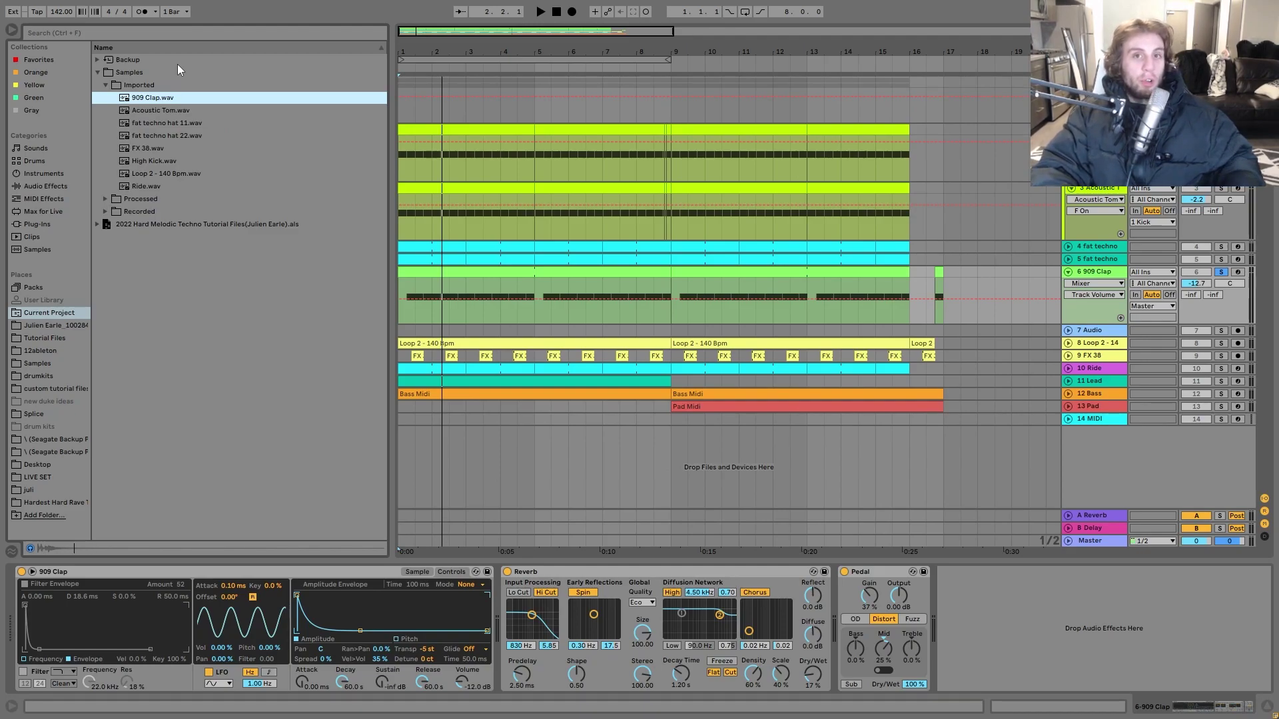
- Audition the soloed 909 Clap track from the start again
{"action": "key", "text": "space"}
{"action": "key", "text": "space"}
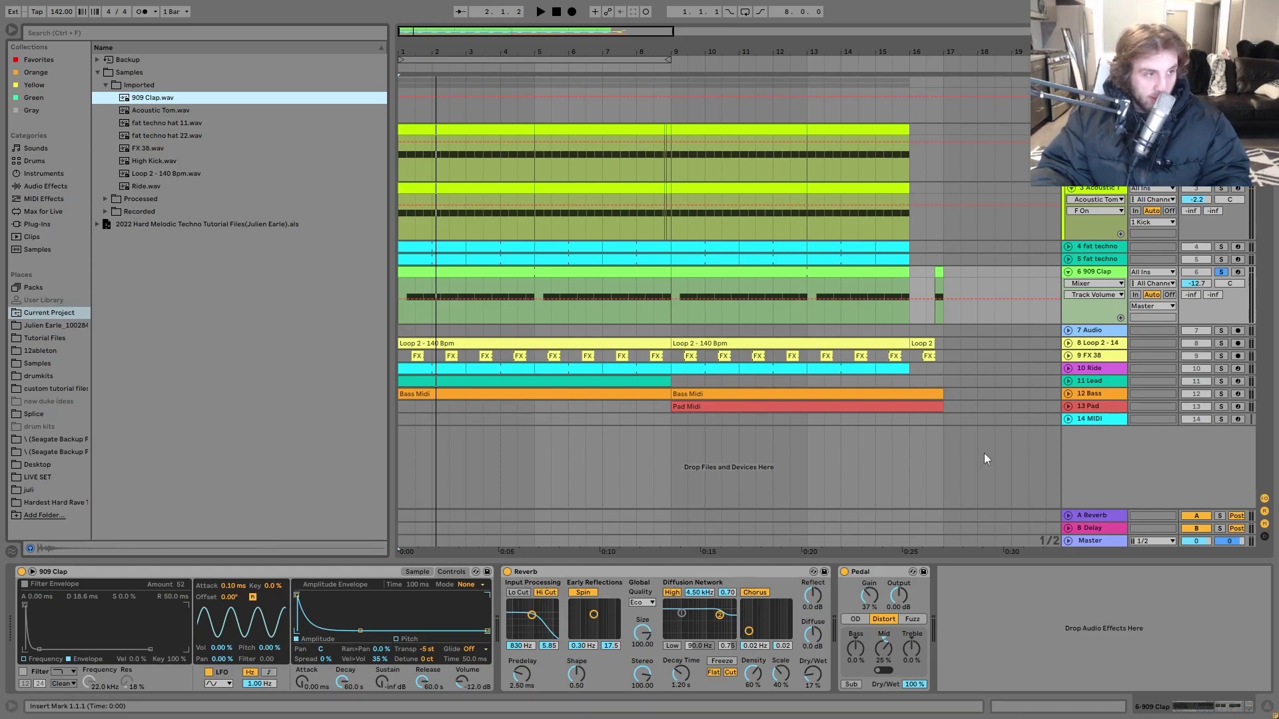
{"action": "key", "text": "space"}
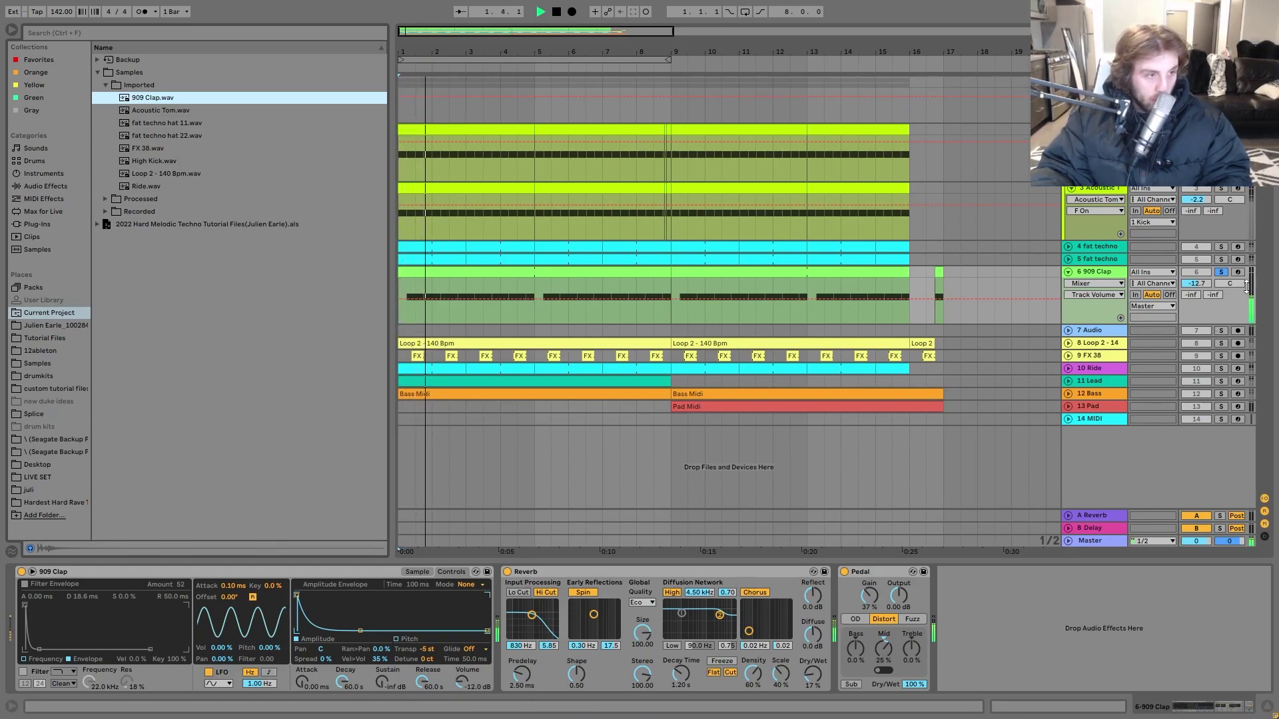
- Solo and unfold the Loop 2 - 140 Bpm track and audition it from the start and from bar 9
{"action": "left_click", "coordinate": [1221, 343]}
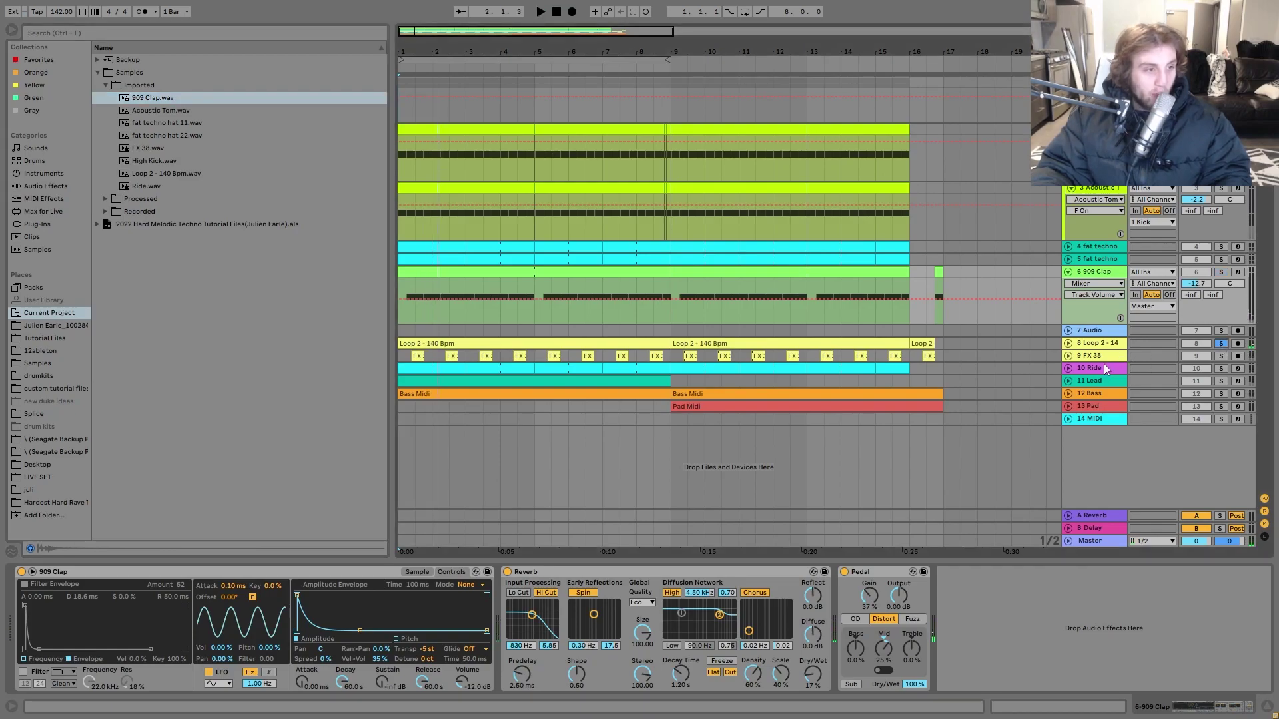
{"action": "left_click", "coordinate": [1068, 356]}
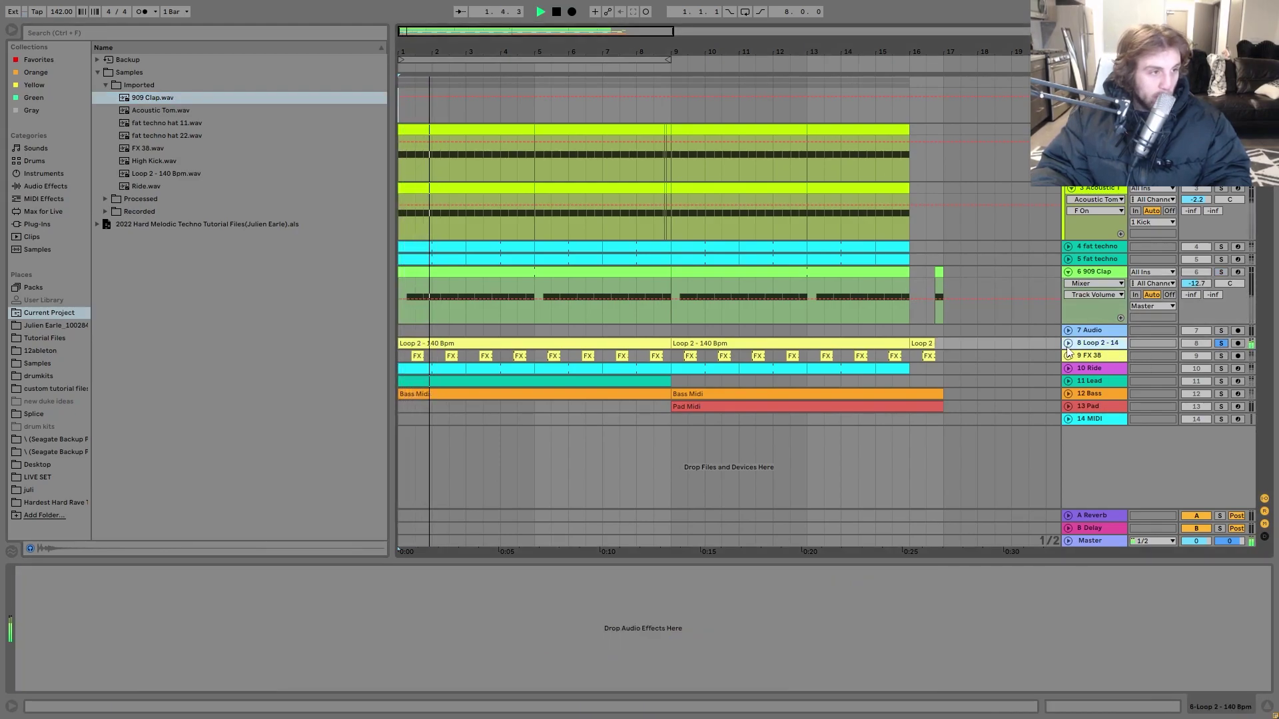
{"action": "left_click", "coordinate": [1068, 343]}
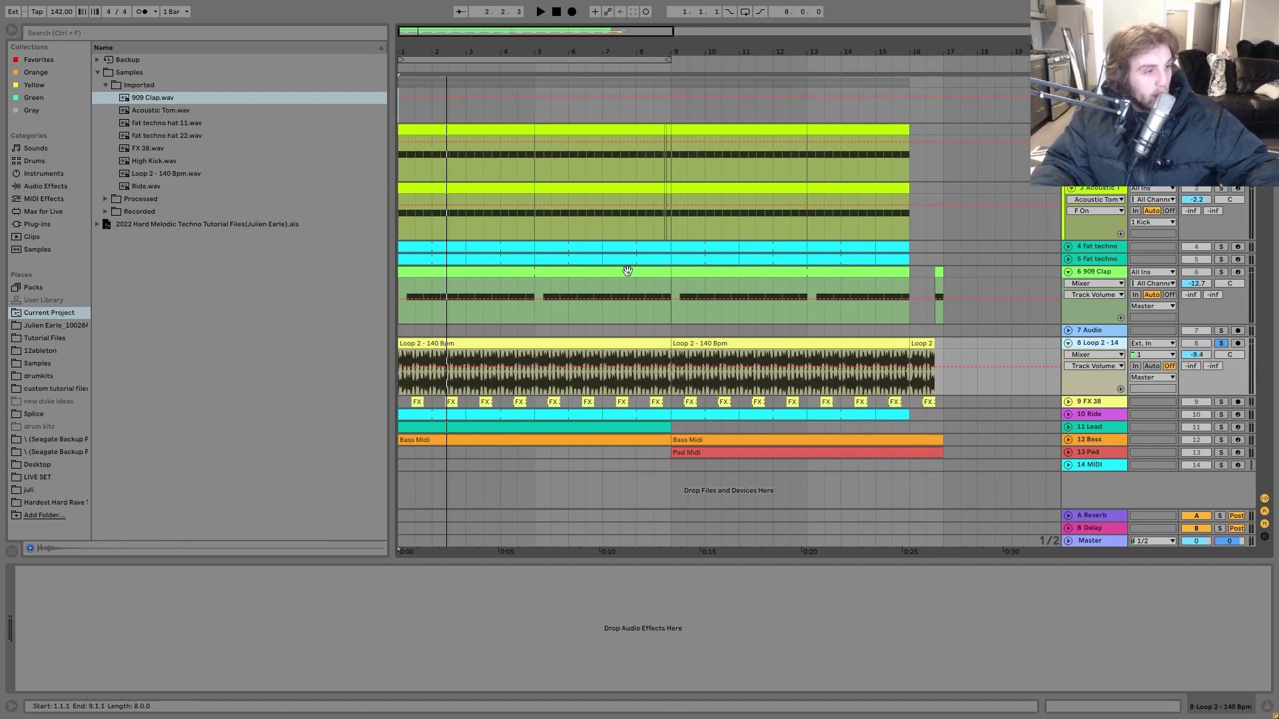
{"action": "left_click", "coordinate": [730, 344]}
{"action": "key", "text": "space"}
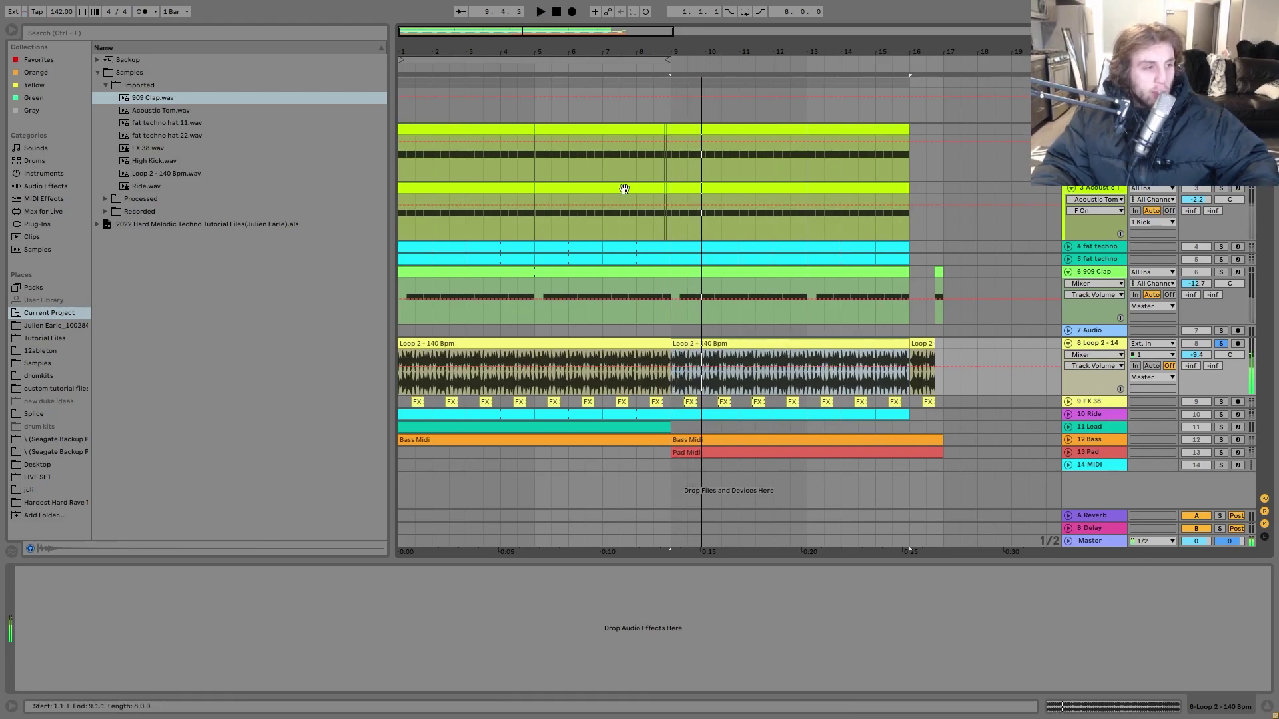
{"action": "key", "text": "space"}
{"action": "key", "text": "space"}
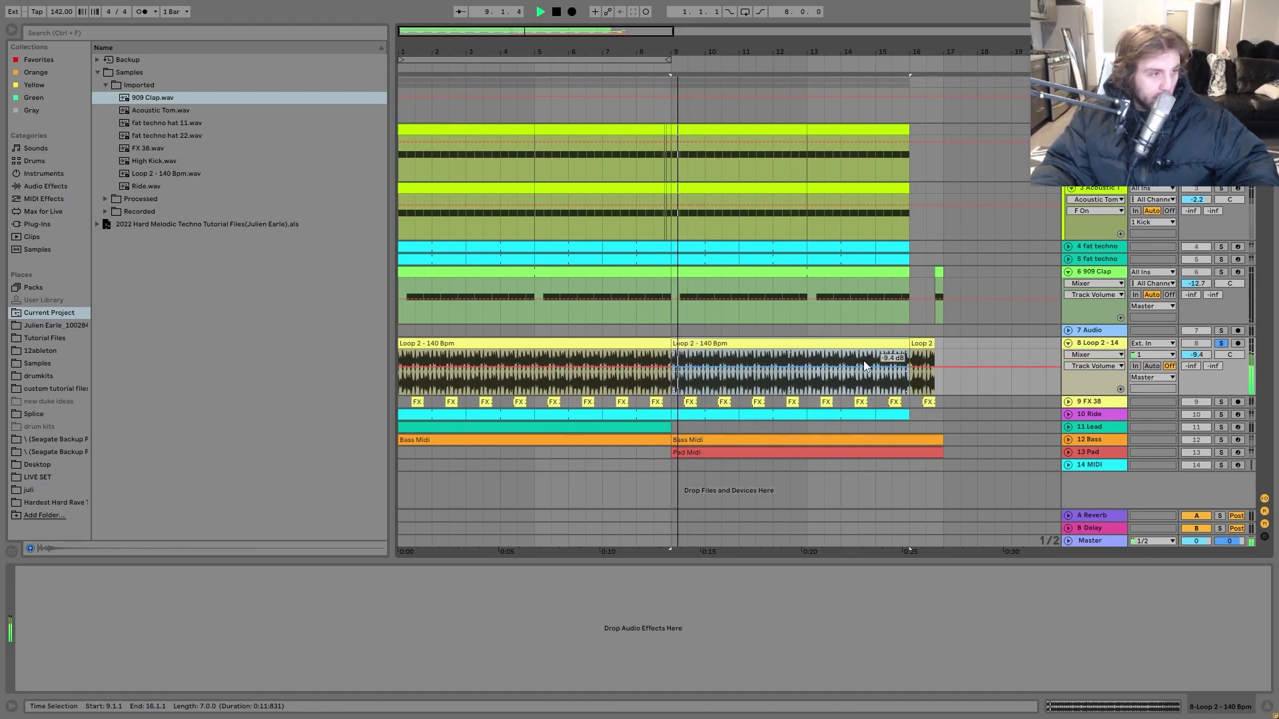
- Compare the full mix from bar 9 with the Loop 2 - 140 Bpm track soloed, leaving the loop soloed
{"action": "left_click", "coordinate": [1222, 343]}
{"action": "key", "text": "space"}
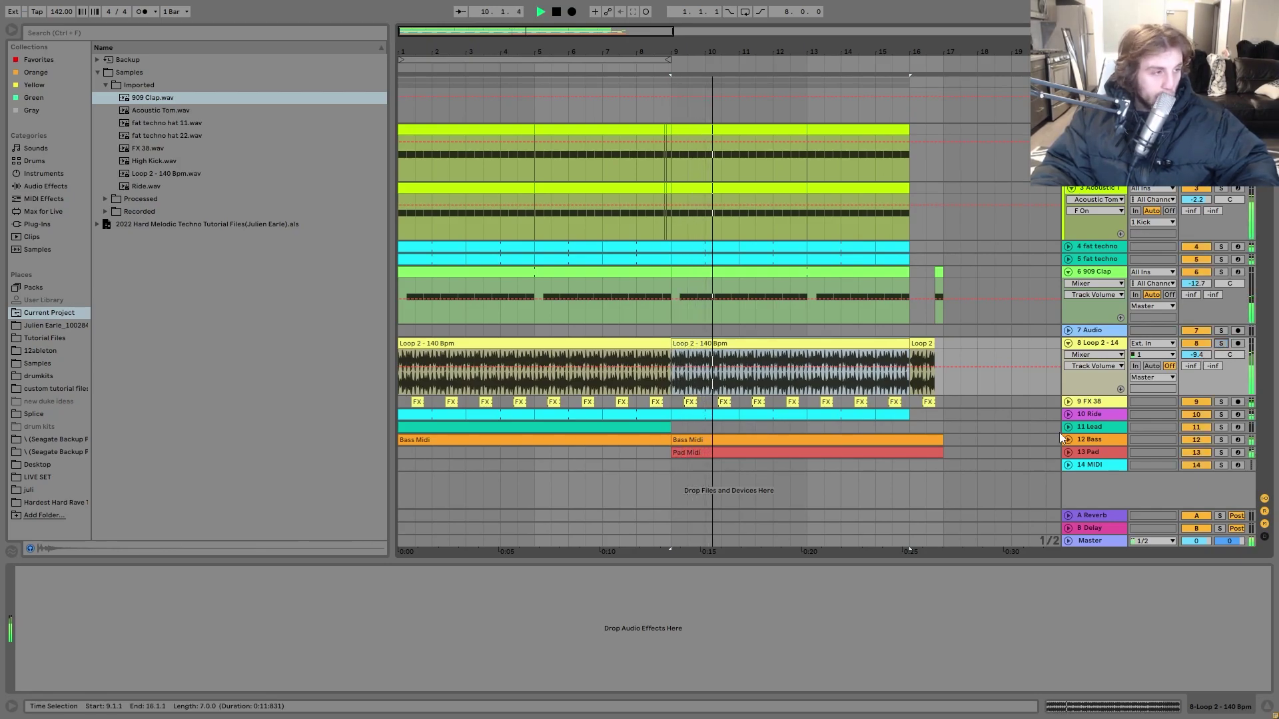
{"action": "key", "text": "space"}
{"action": "left_click", "coordinate": [1221, 343]}
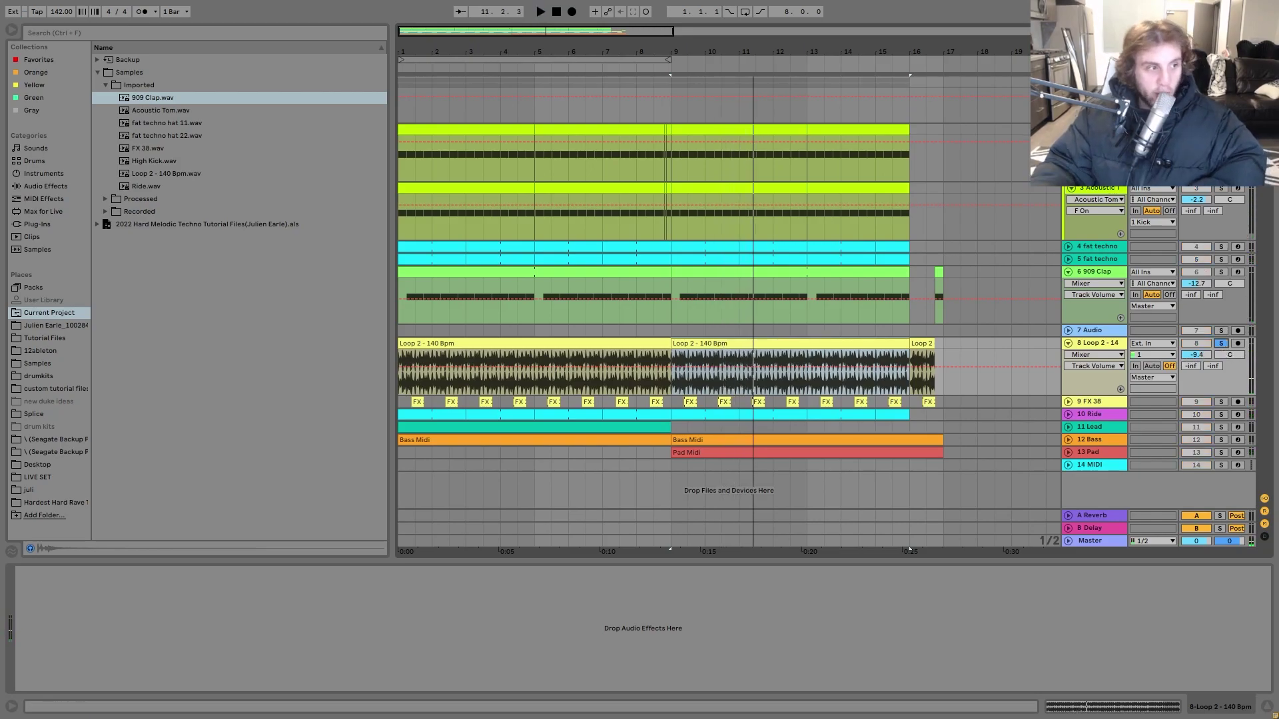
{"action": "key", "text": "space"}
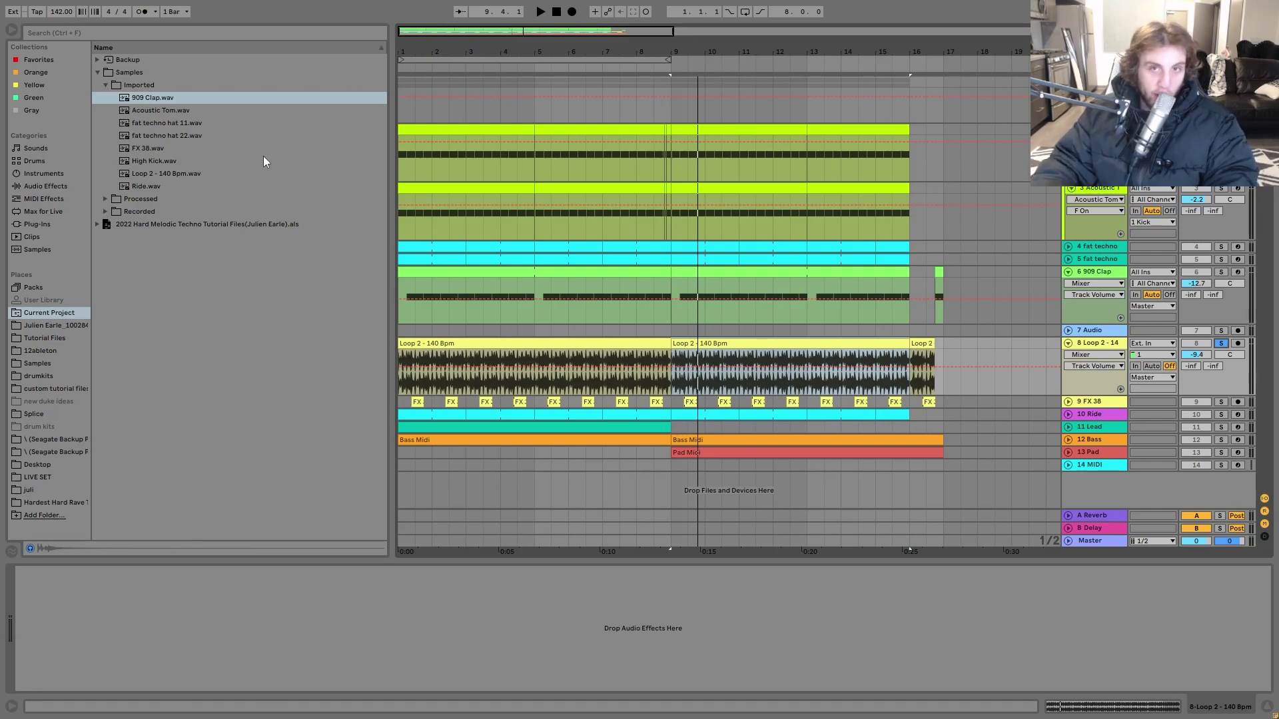
{"action": "key", "text": "space"}
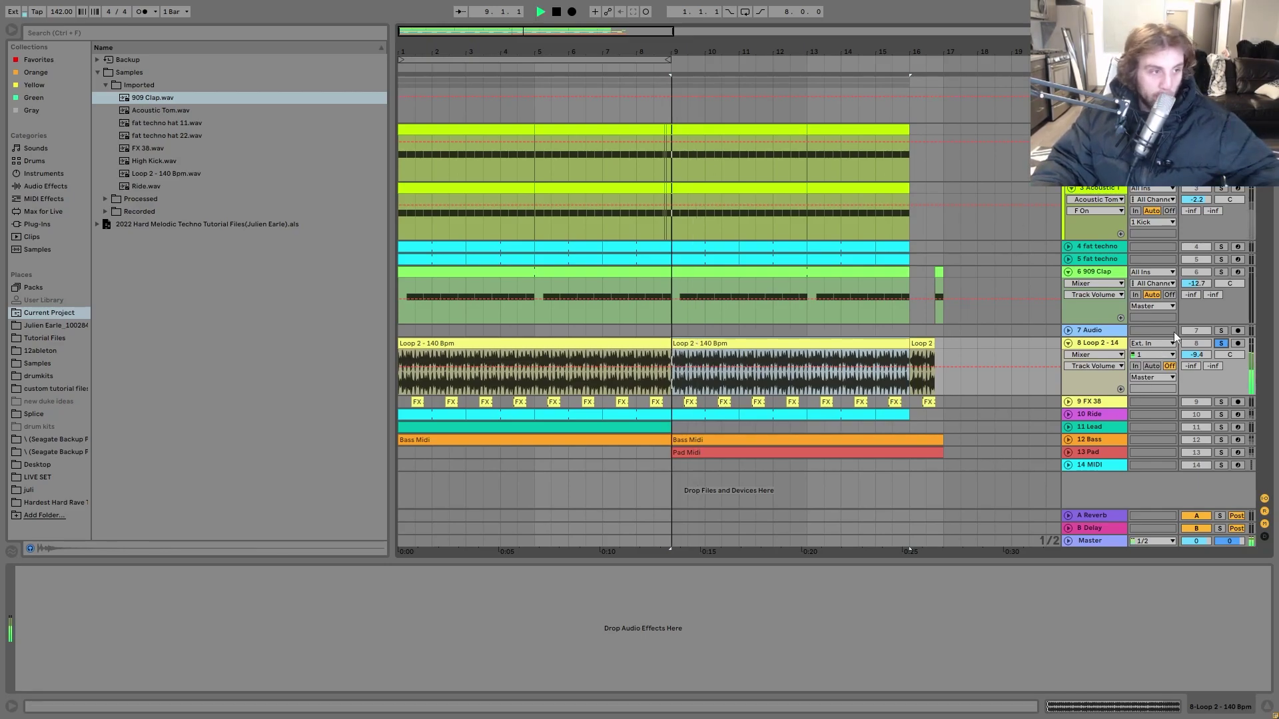
- Solo and unfold the FX 38 track, and preview FX 38.wav from the imported samples
{"action": "left_click", "coordinate": [1221, 402]}
{"action": "key", "text": "space"}
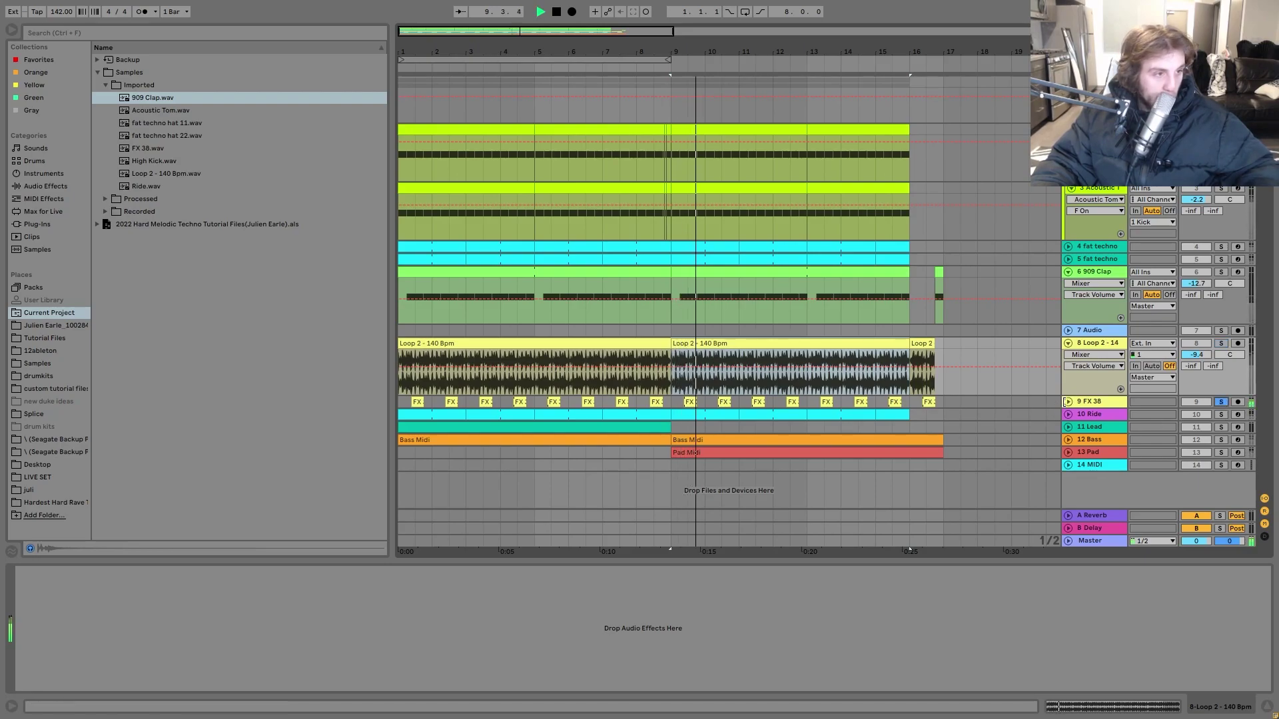
{"action": "left_click", "coordinate": [1067, 402]}
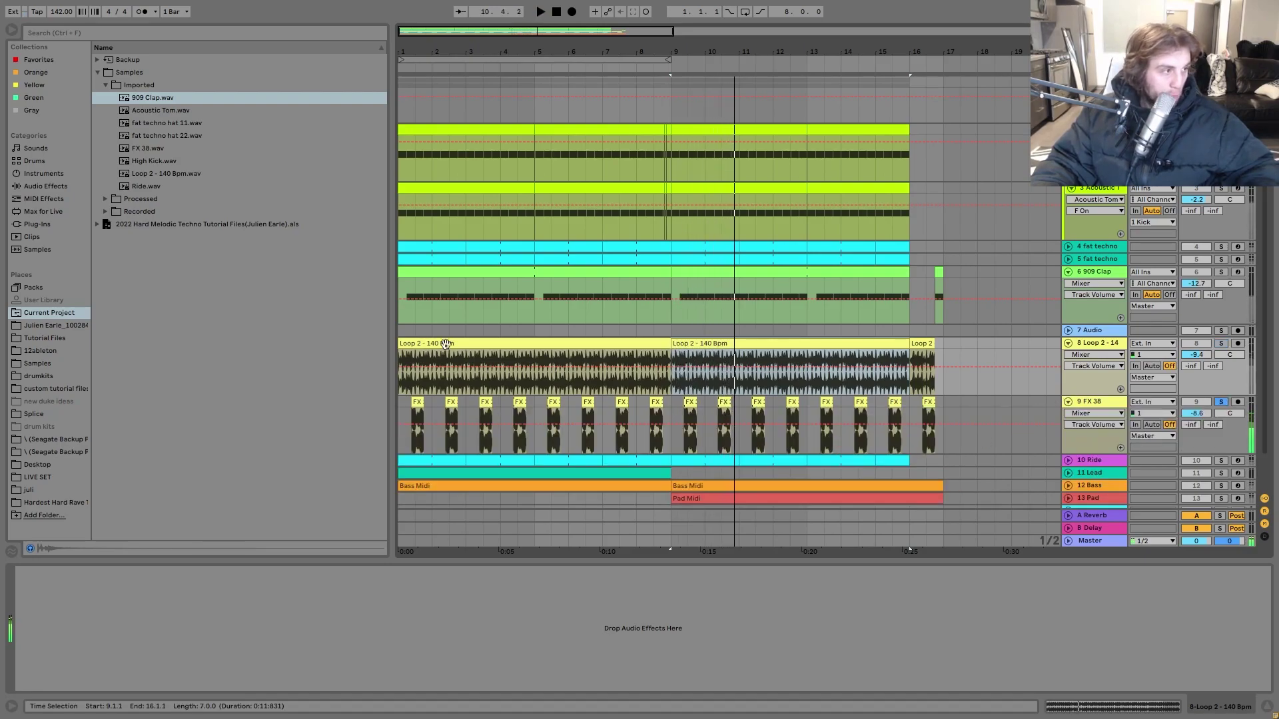
{"action": "left_click", "coordinate": [141, 148]}
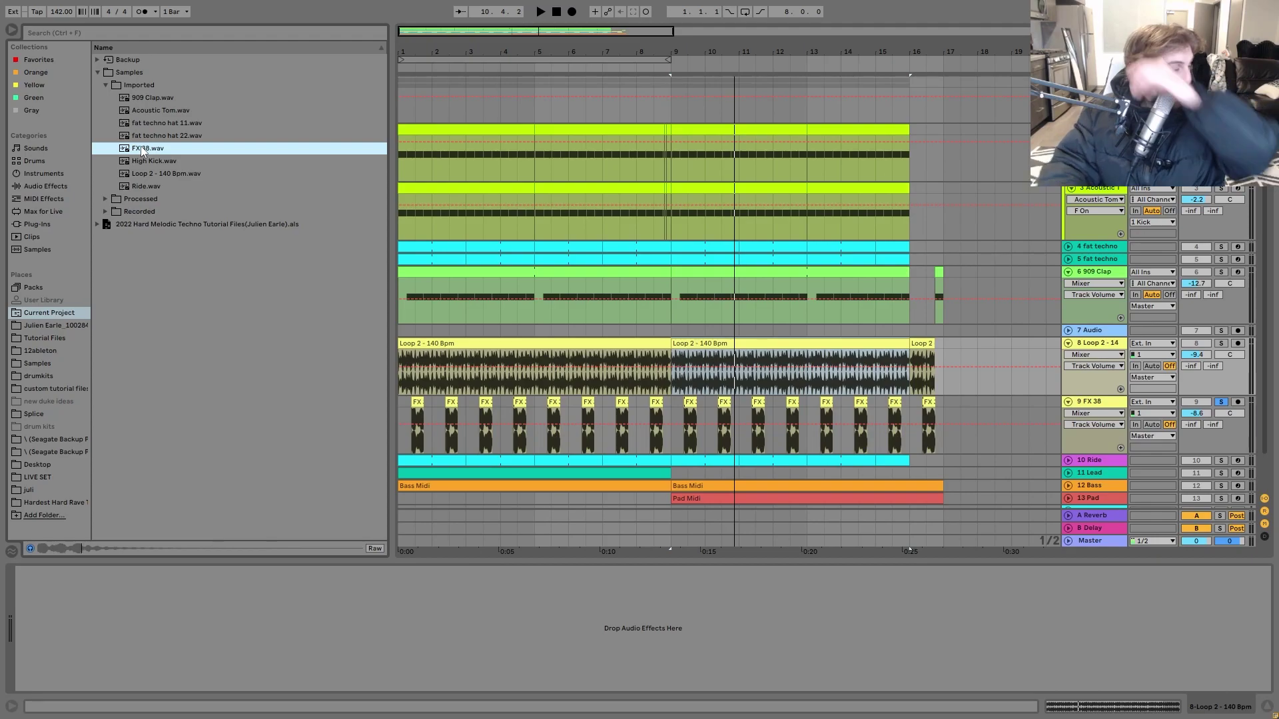
{"action": "key", "text": "v"}
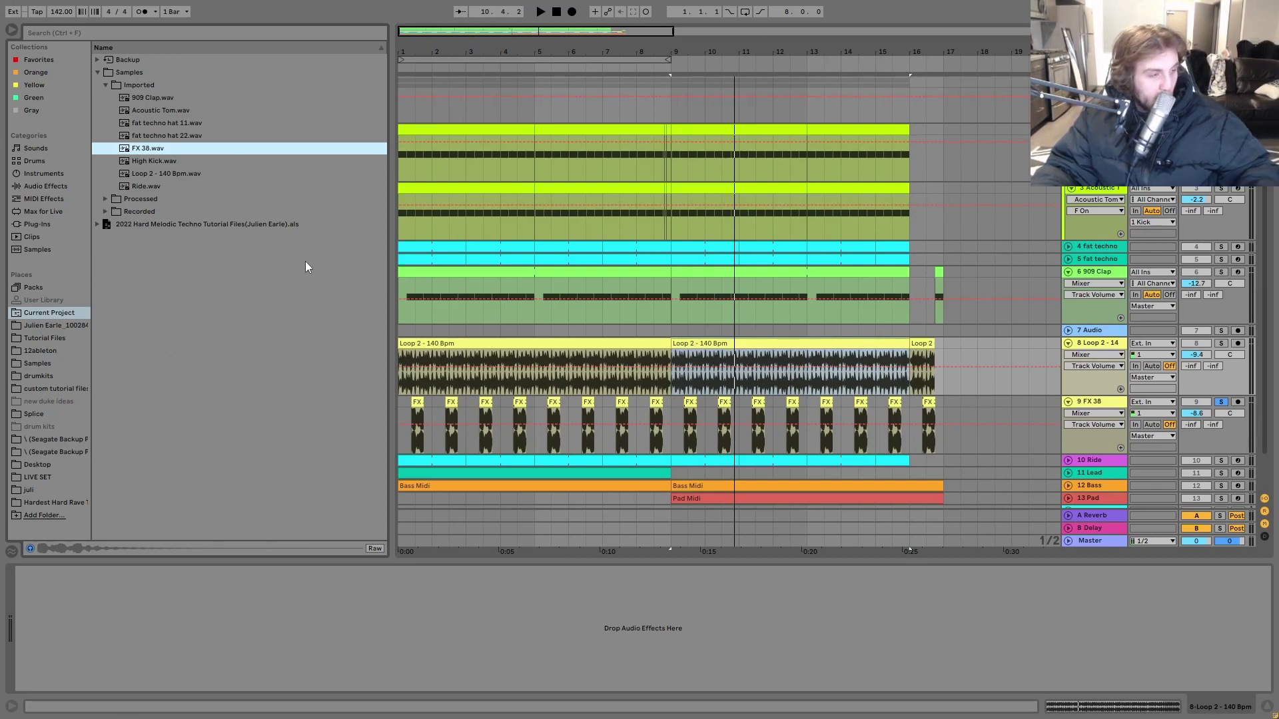
- Show the FX 38 track's devices and audition the soloed track from bar 9
{"action": "left_click", "coordinate": [674, 402]}
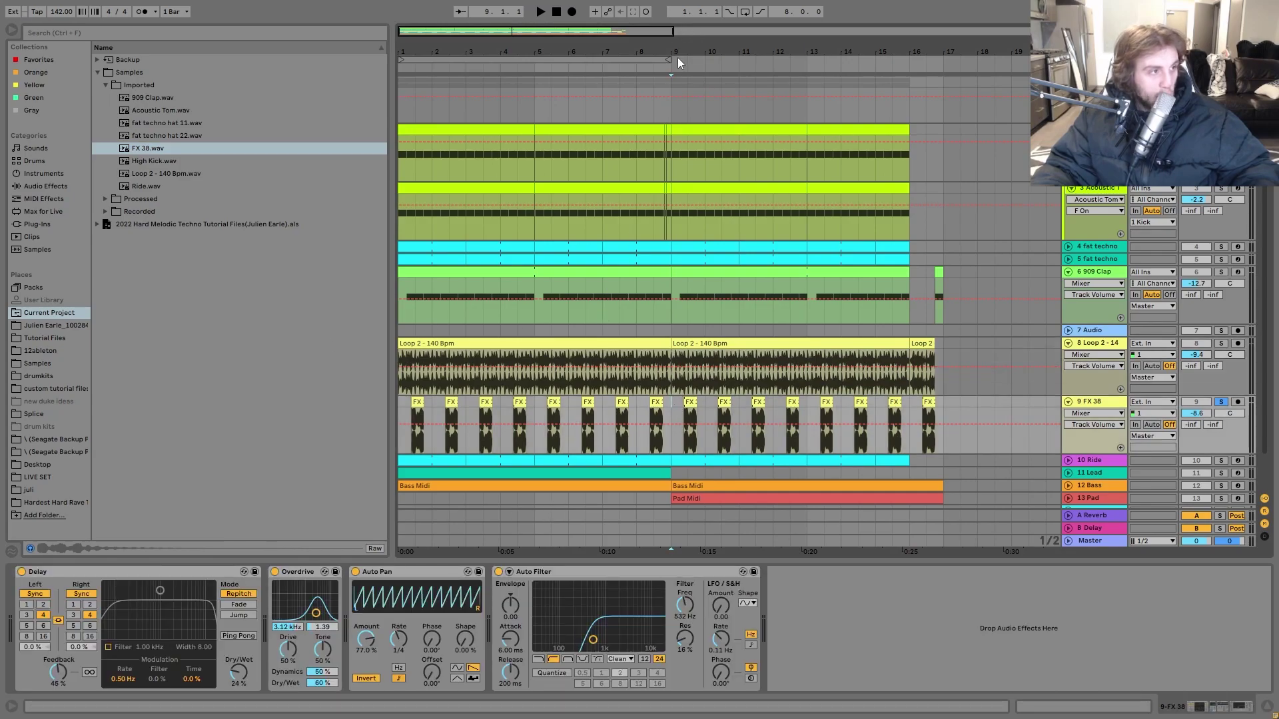
{"action": "left_click_drag", "start_coordinate": [678, 57], "coordinate": [695, 48]}
{"action": "key", "text": "space"}
{"action": "key", "text": "space"}
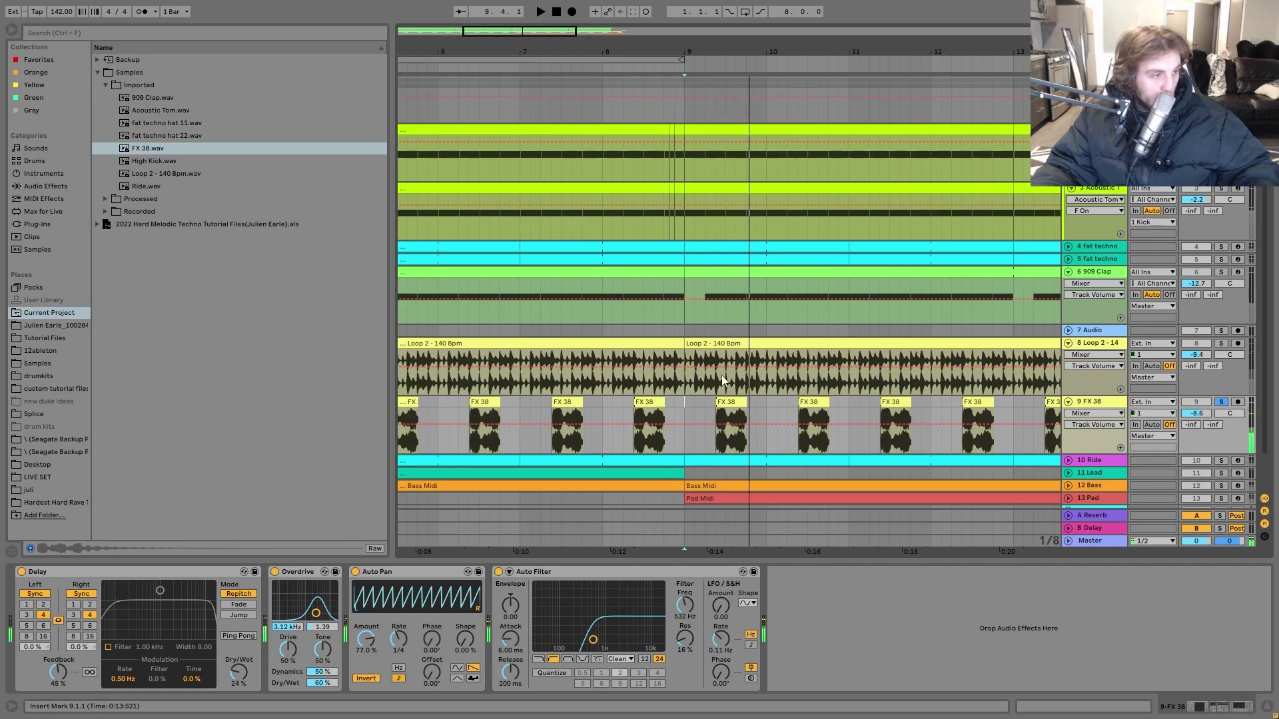
- Unsolo the FX 38 track and audition it within the full mix from bar 9
{"action": "left_click", "coordinate": [1221, 403]}
{"action": "key", "text": "space"}
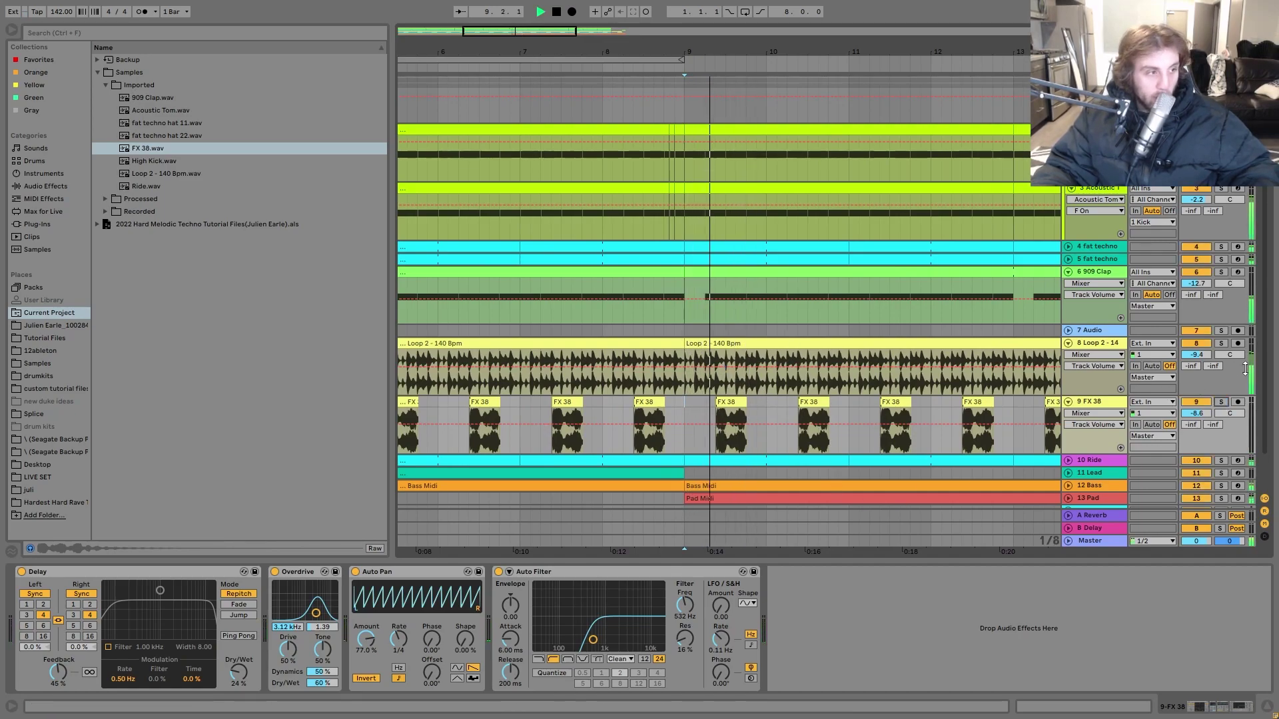
{"action": "key", "text": "space"}
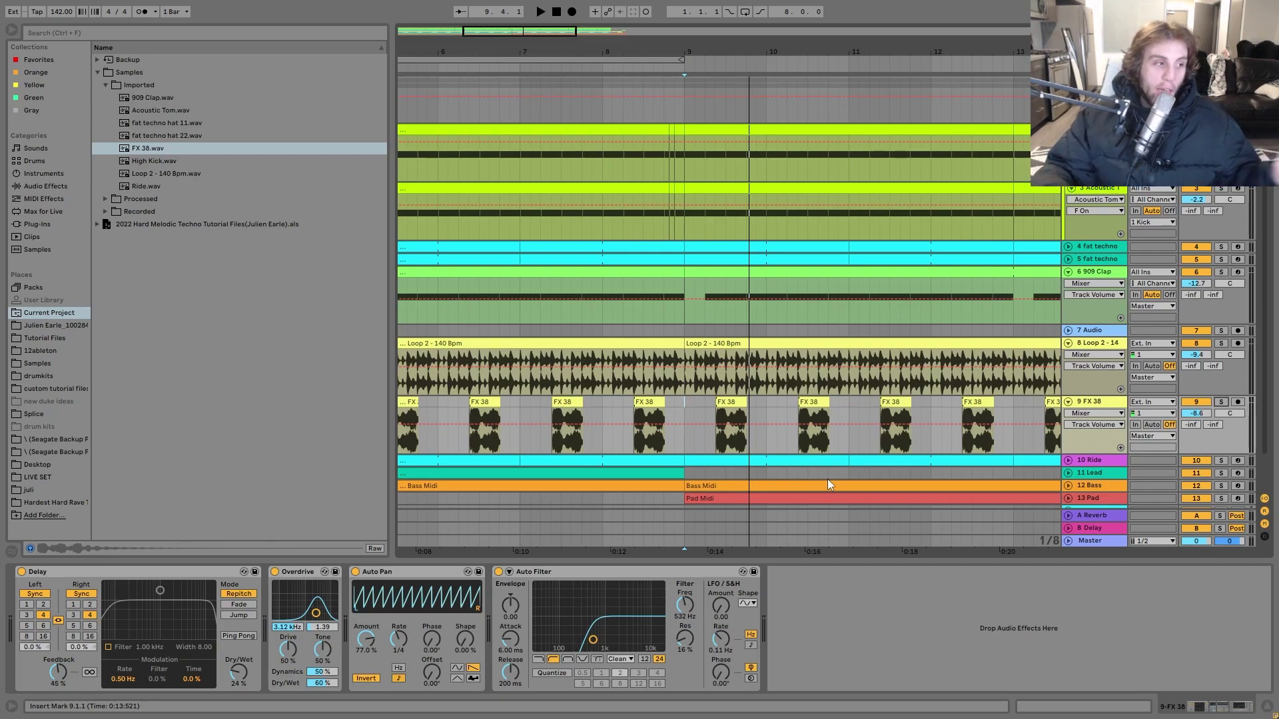
{"action": "key", "text": "space"}
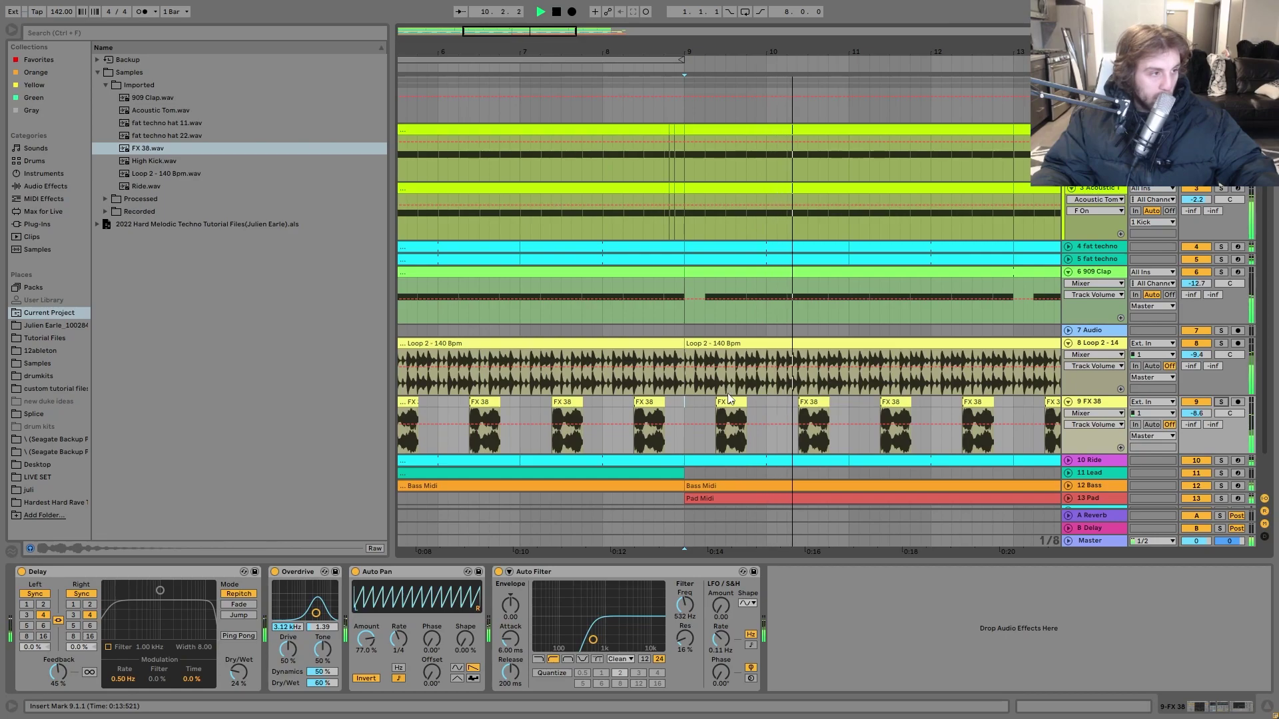
{"action": "key", "text": "space"}
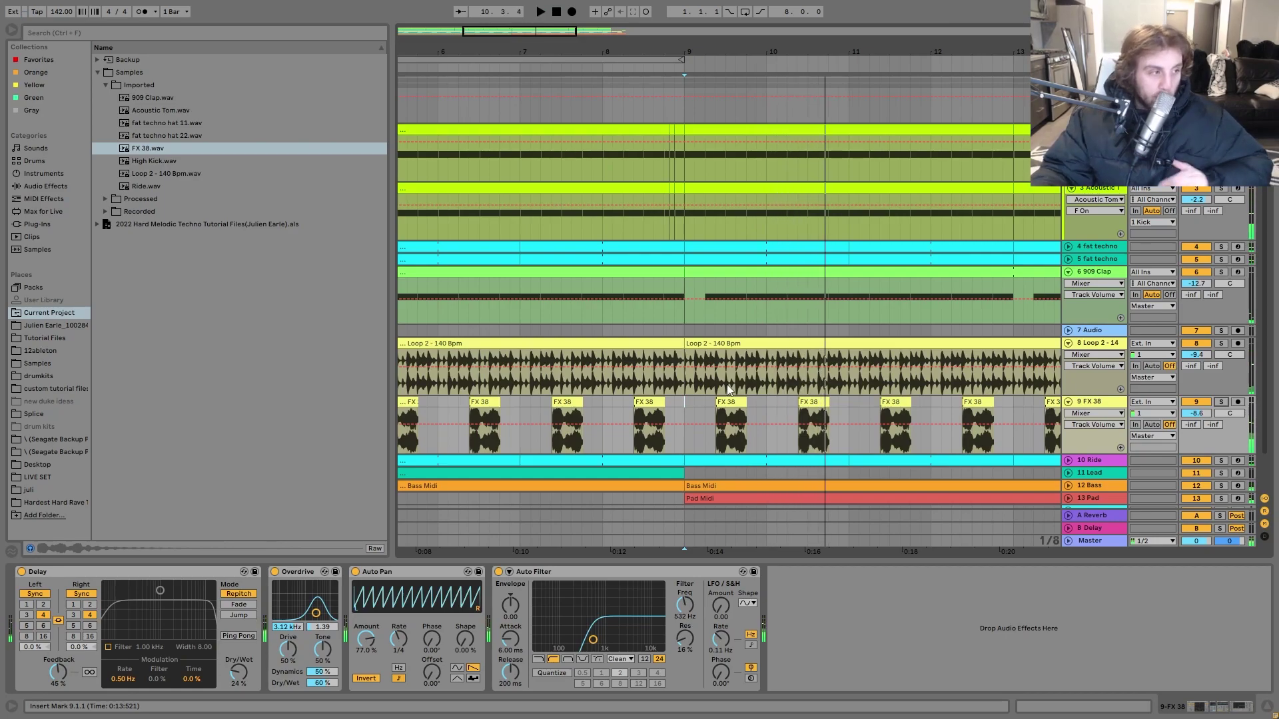
- Solo the FX 38 track together with the Kick group and audition them from bar 9
{"action": "left_click", "coordinate": [1221, 402]}
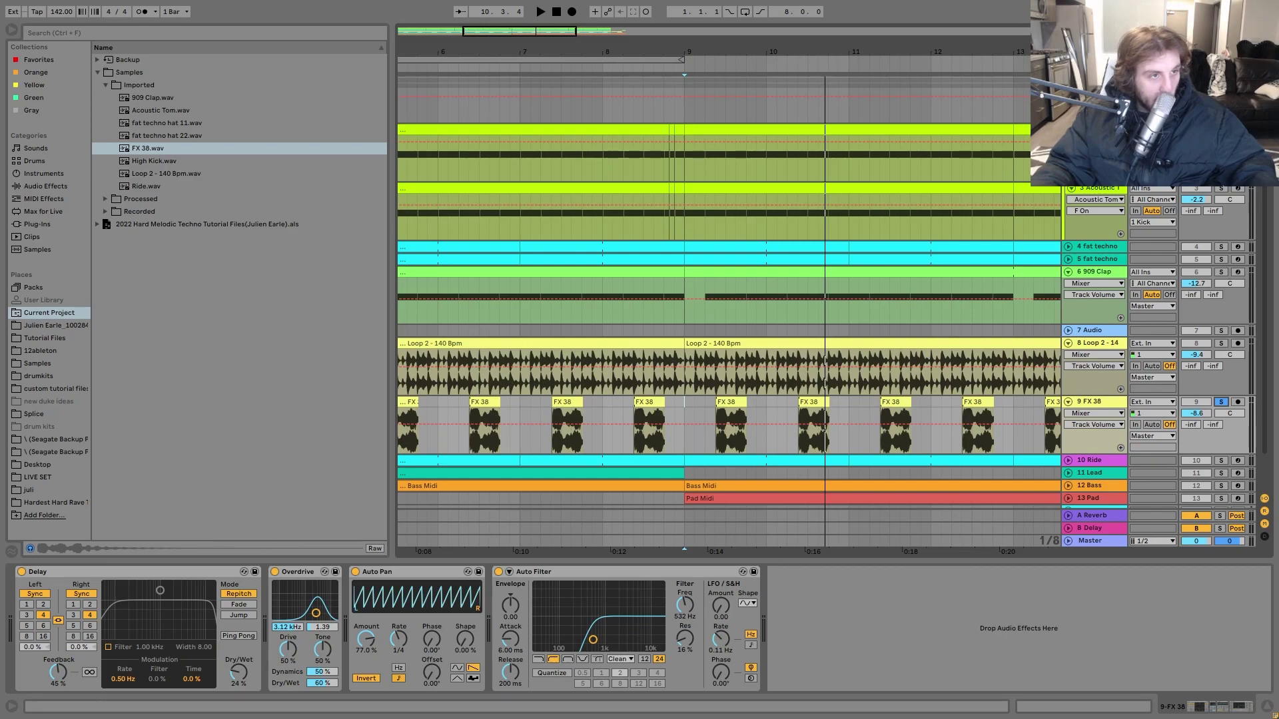
{"action": "key", "text": "space"}
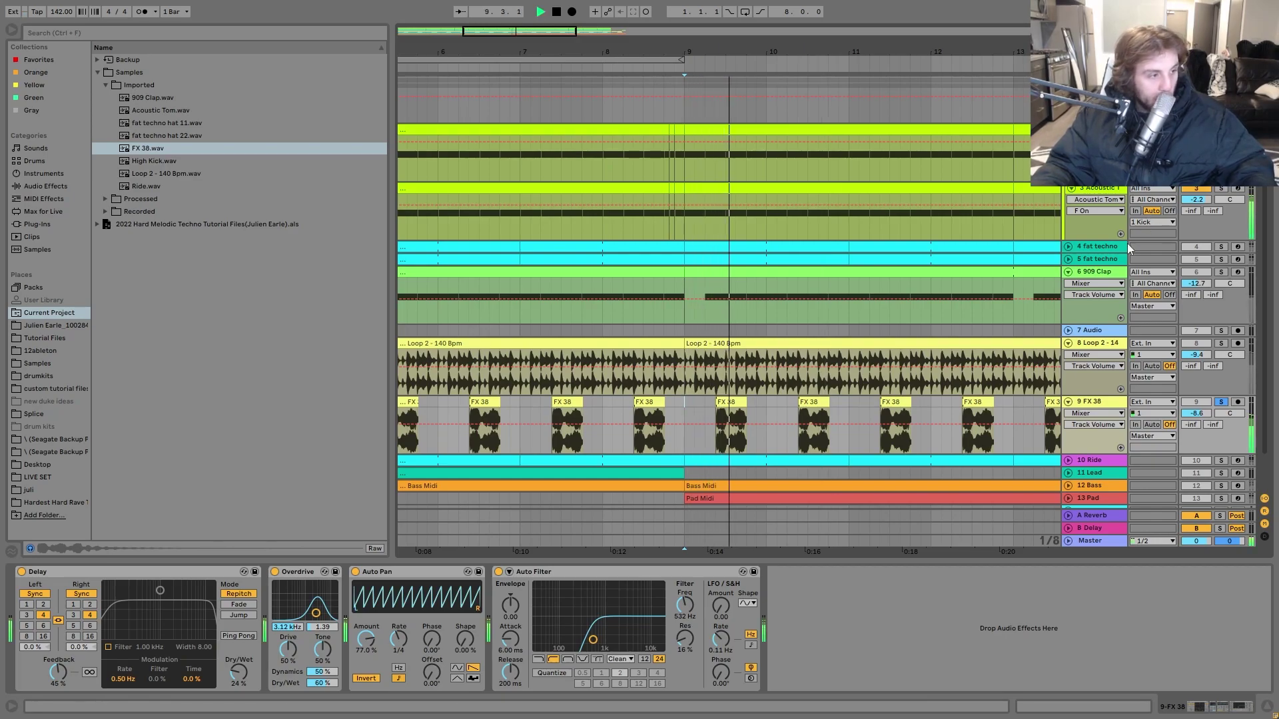
{"action": "key", "text": "space"}
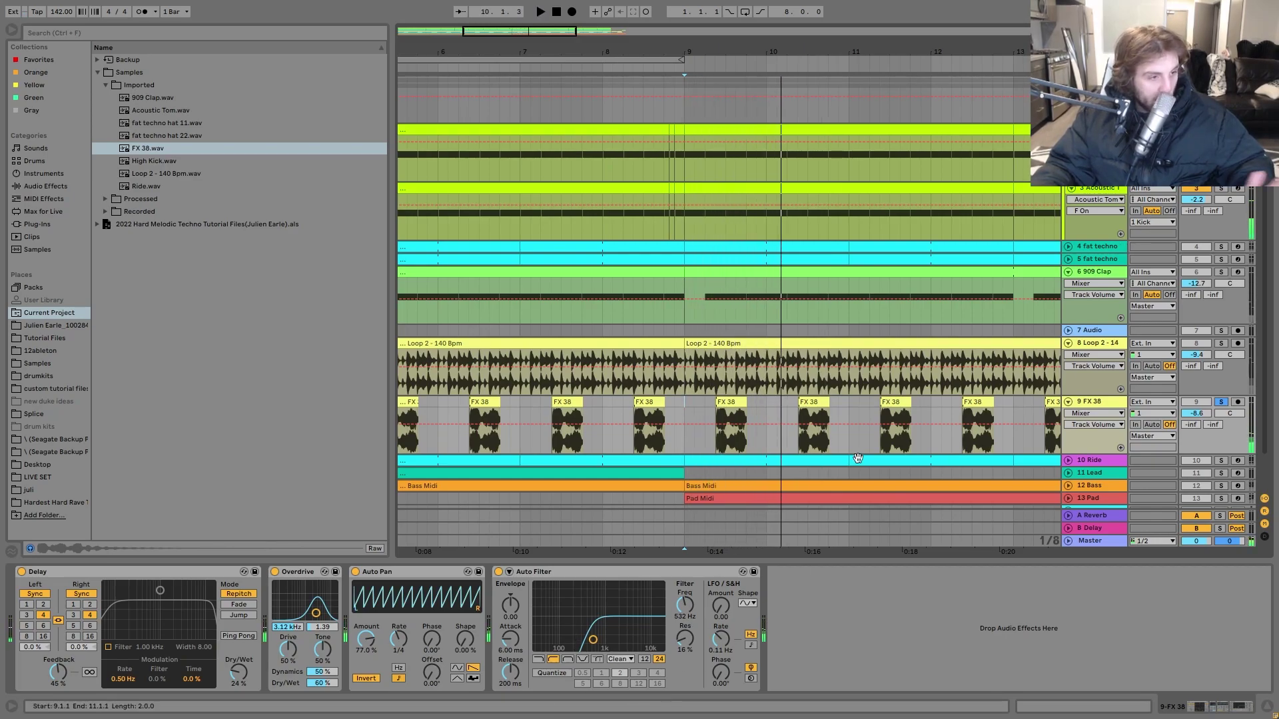
- Solo the Ride track, show its devices and audition it from bar 9
{"action": "left_click", "coordinate": [1111, 465]}
{"action": "key", "text": "space"}
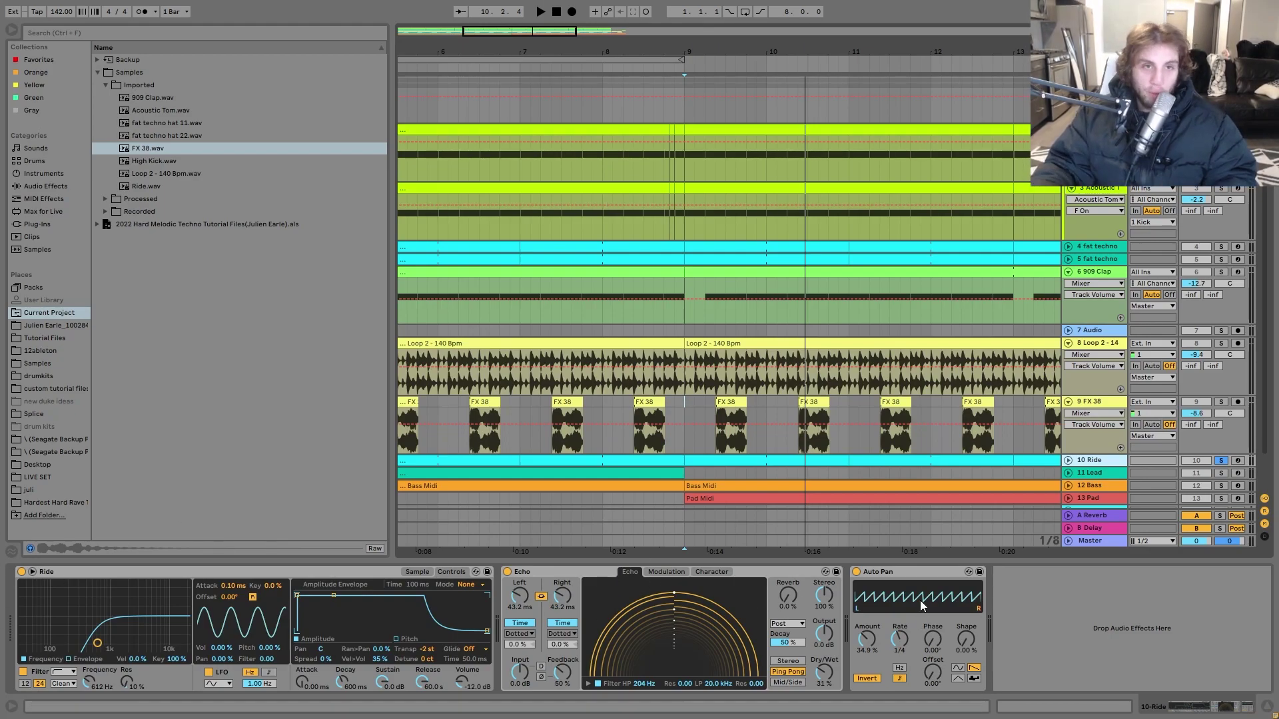
- Unsolo the Ride track and audition it within the full mix from bar 9
{"action": "left_click", "coordinate": [1225, 463]}
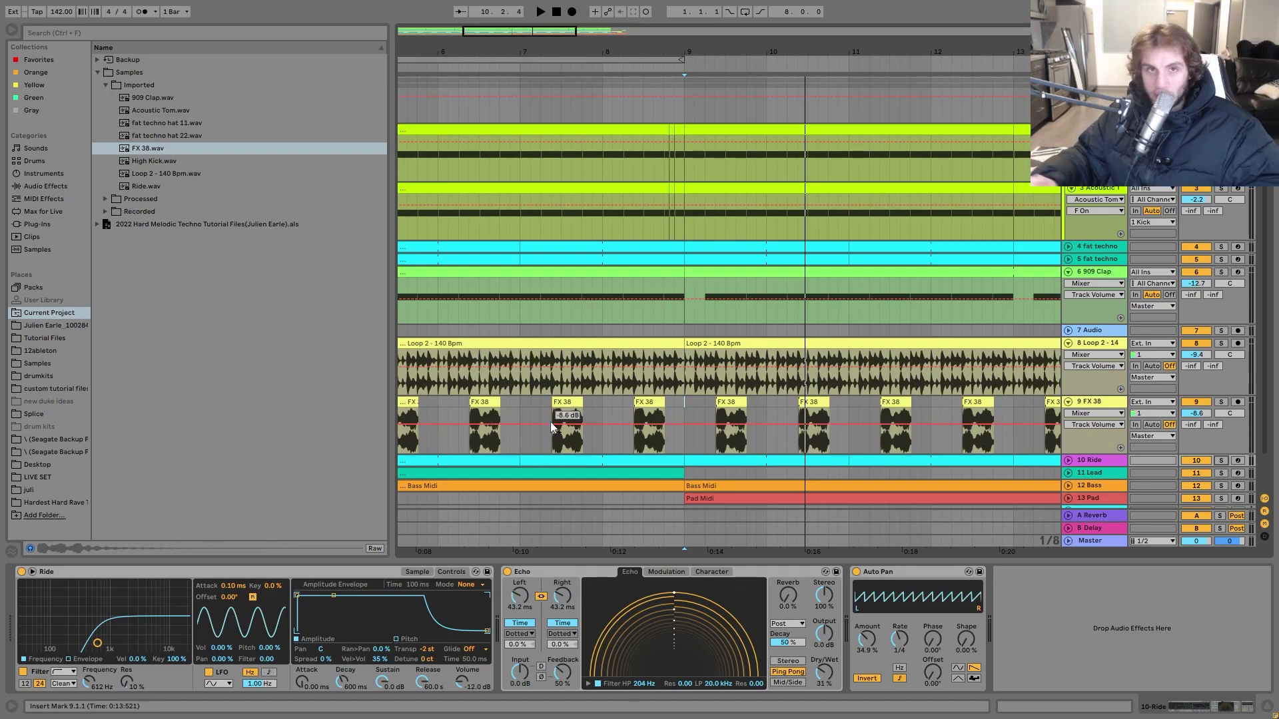
{"action": "key", "text": "space"}
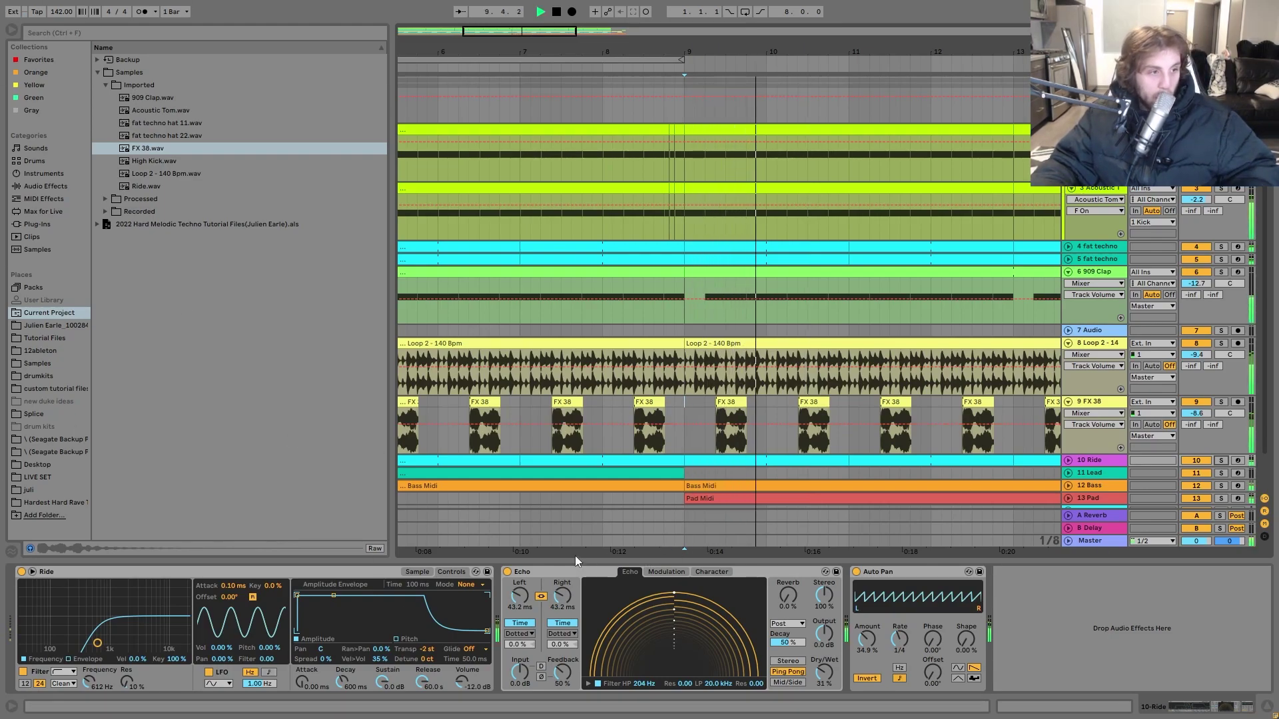
{"action": "key", "text": "space"}
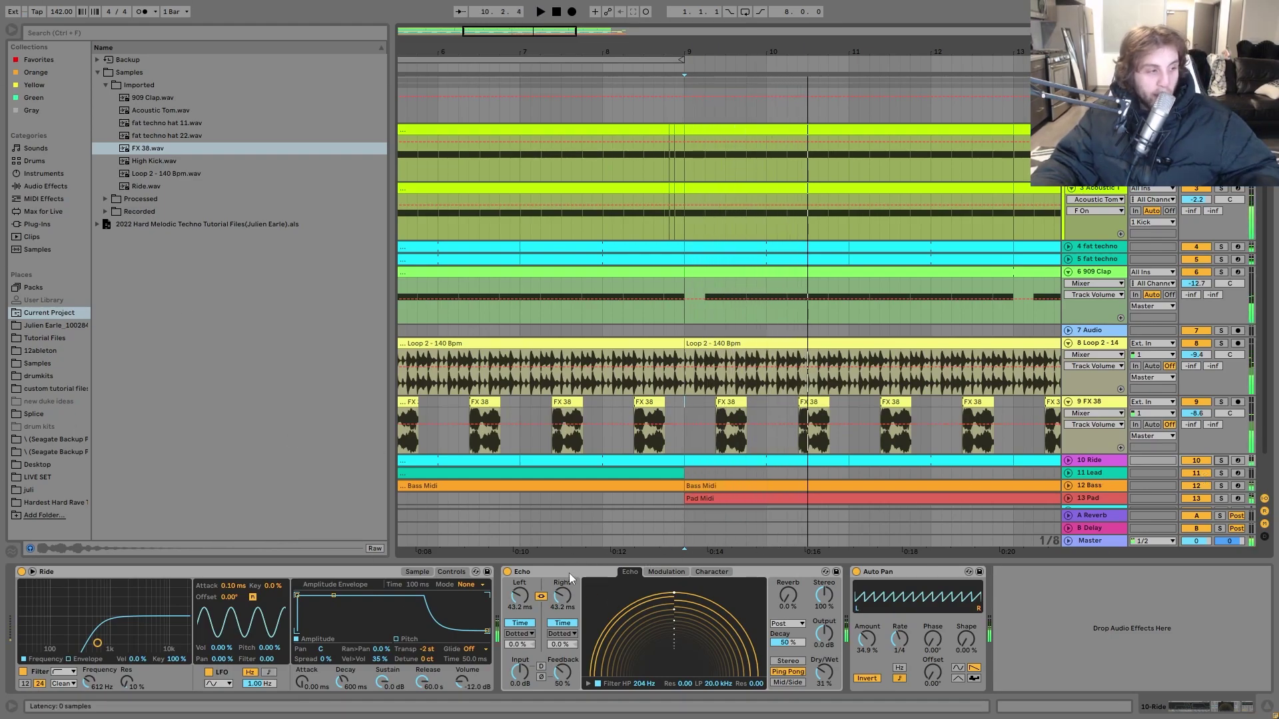
- Bypass the Ride track's Echo, audition the full mix from bar 9, and switch Echo back on
{"action": "left_click", "coordinate": [507, 572]}
{"action": "key", "text": "space"}
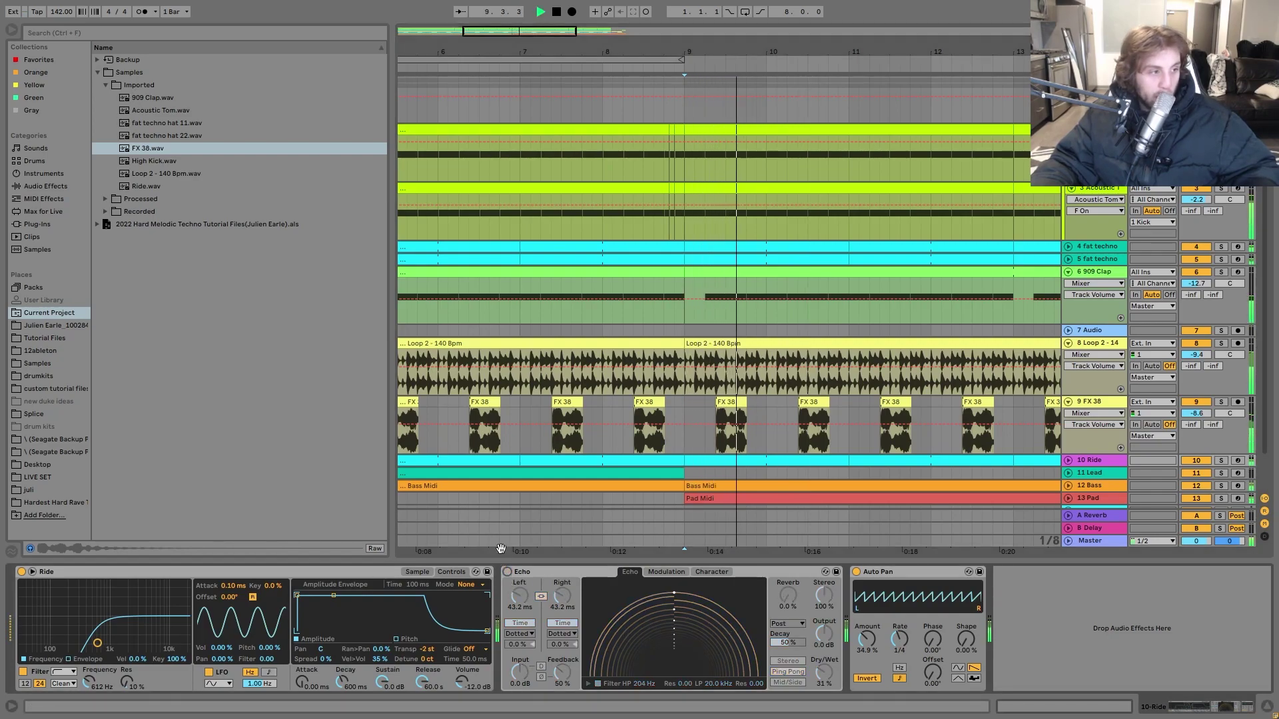
{"action": "key", "text": "space"}
{"action": "left_click", "coordinate": [508, 572]}
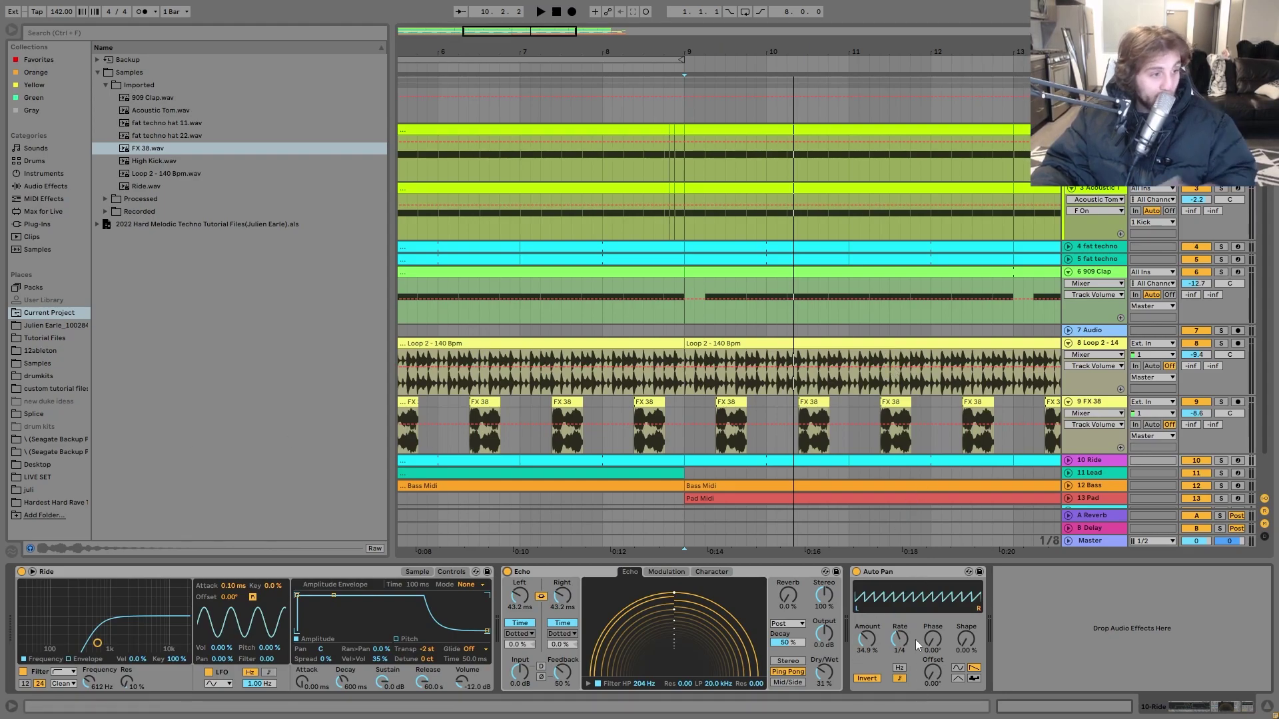
- Solo the Lead track and unfold it in the arrangement to show its MIDI clip
{"action": "left_click", "coordinate": [1221, 473]}
{"action": "key", "text": "ctrl+shift+t"}
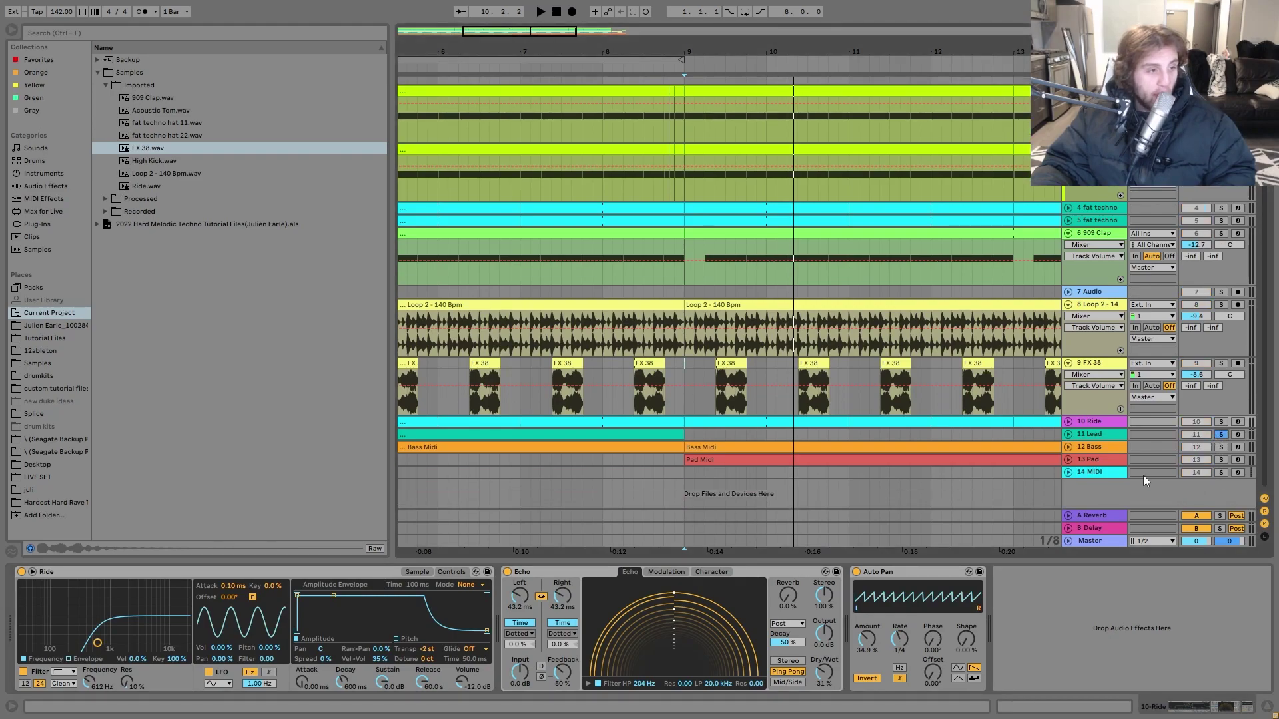
{"action": "left_click", "coordinate": [1068, 434]}
{"action": "left_click_drag", "start_coordinate": [587, 30], "coordinate": [620, 167]}
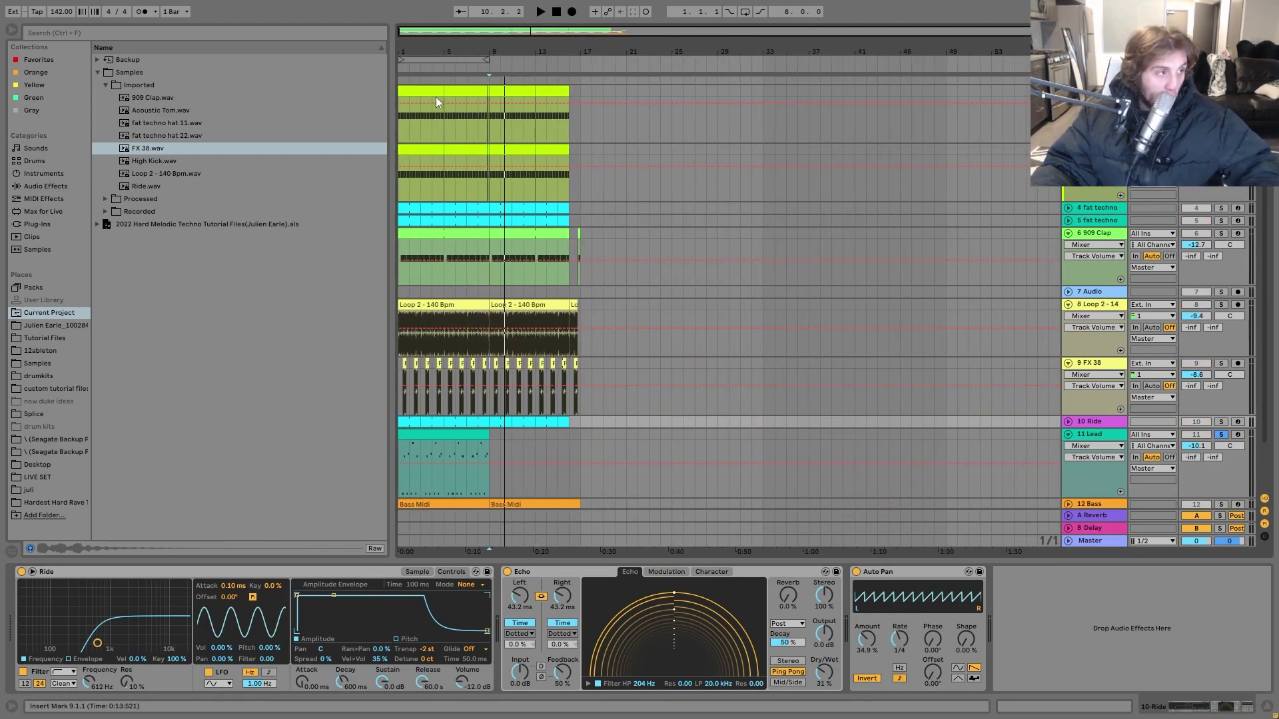
{"action": "left_click_drag", "start_coordinate": [443, 34], "coordinate": [446, 134]}
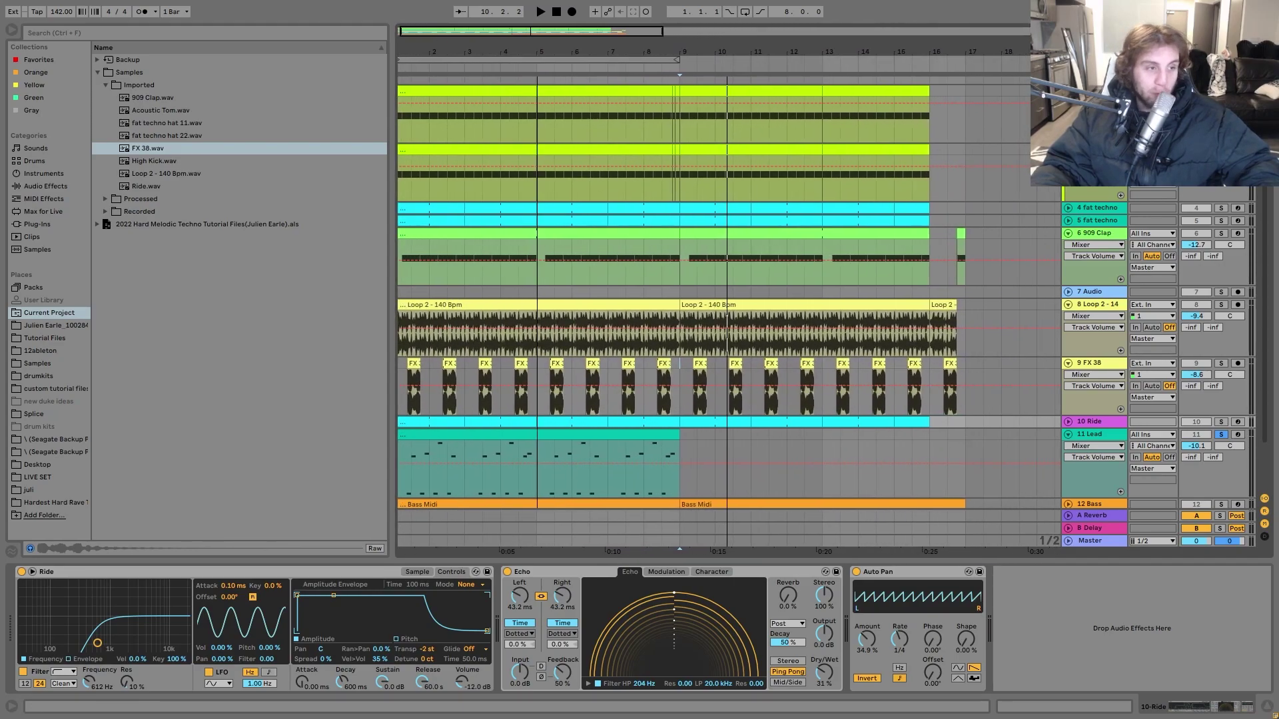
{"action": "scroll", "coordinate": [728, 318], "scroll_direction": "down", "scroll_amount": 2}
{"action": "scroll", "coordinate": [713, 377], "scroll_direction": "up", "scroll_amount": 3}
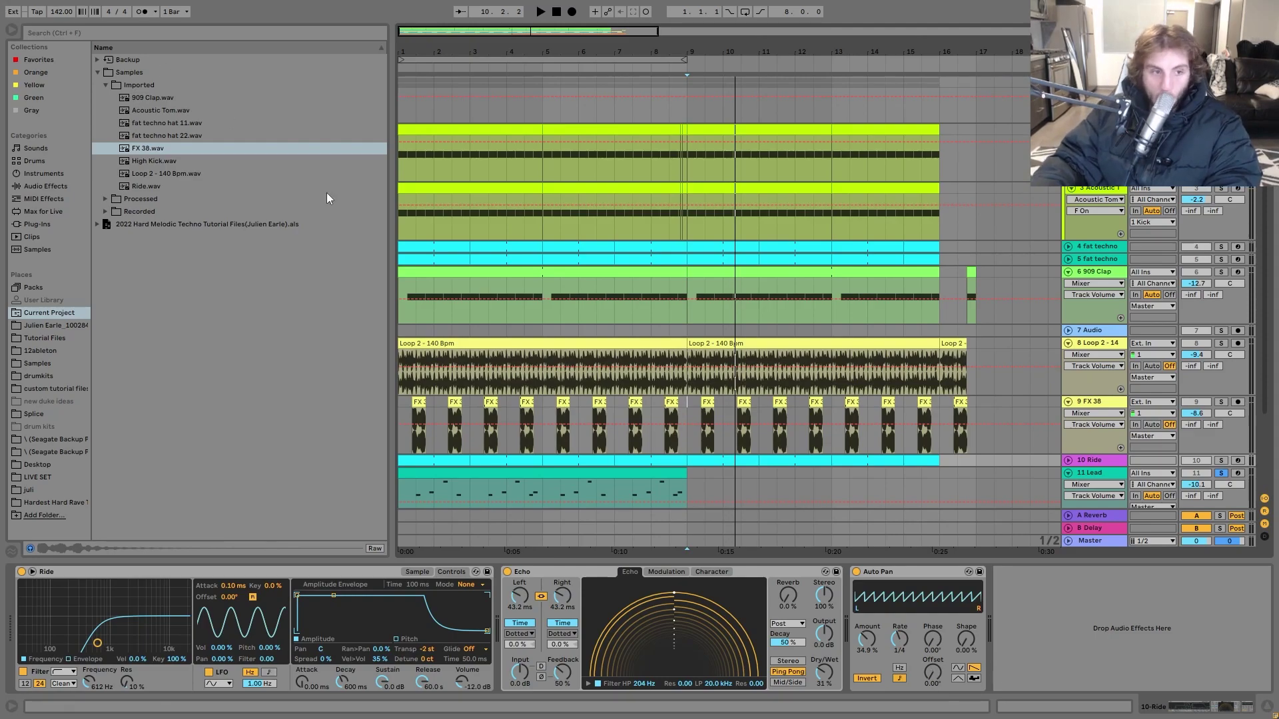
{"action": "scroll", "coordinate": [465, 329], "scroll_direction": "down", "scroll_amount": 2}
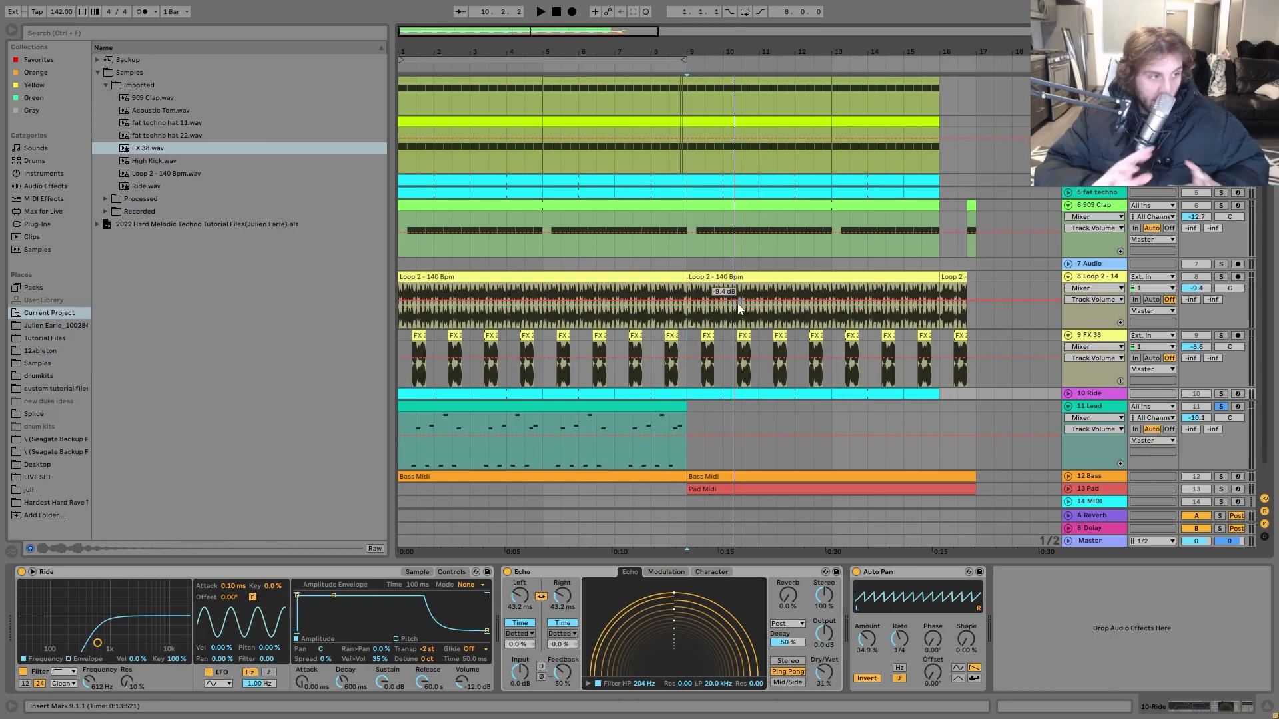
- Select the Lead clip, audition it solo from bar 1 and show its MIDI notes
{"action": "left_click", "coordinate": [671, 405]}
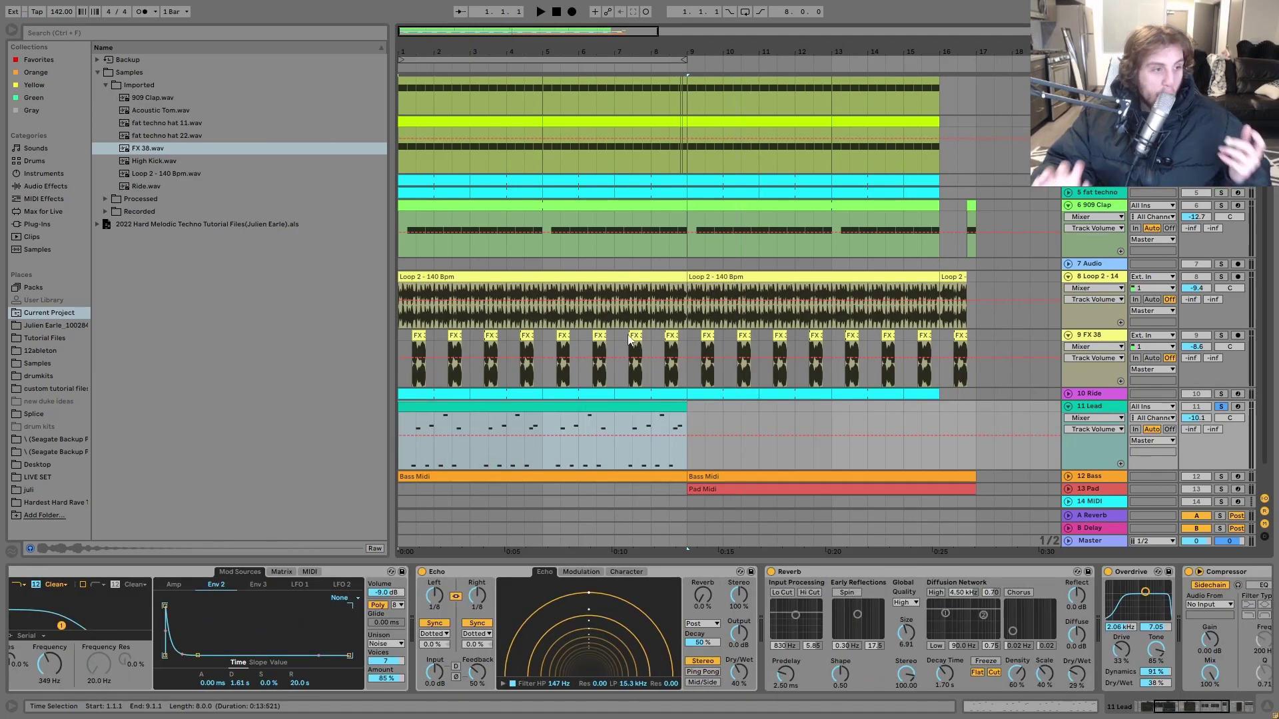
{"action": "key", "text": "space"}
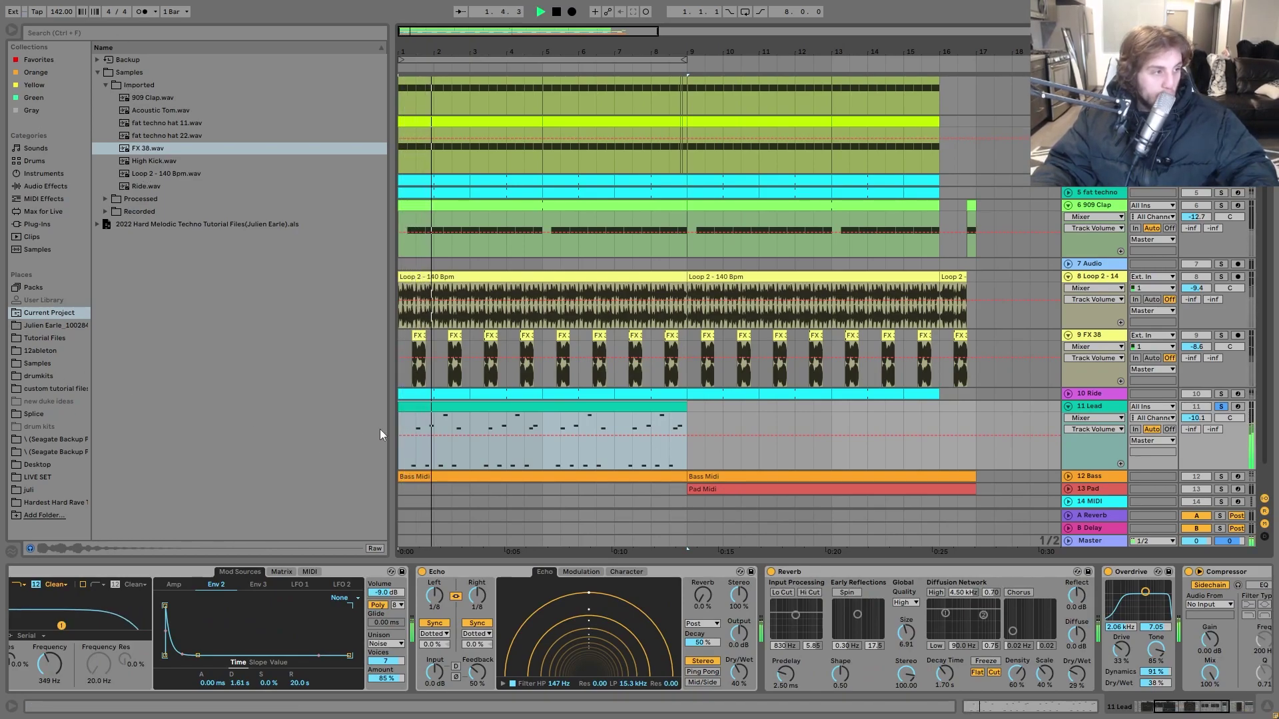
{"action": "double_click", "coordinate": [469, 407]}
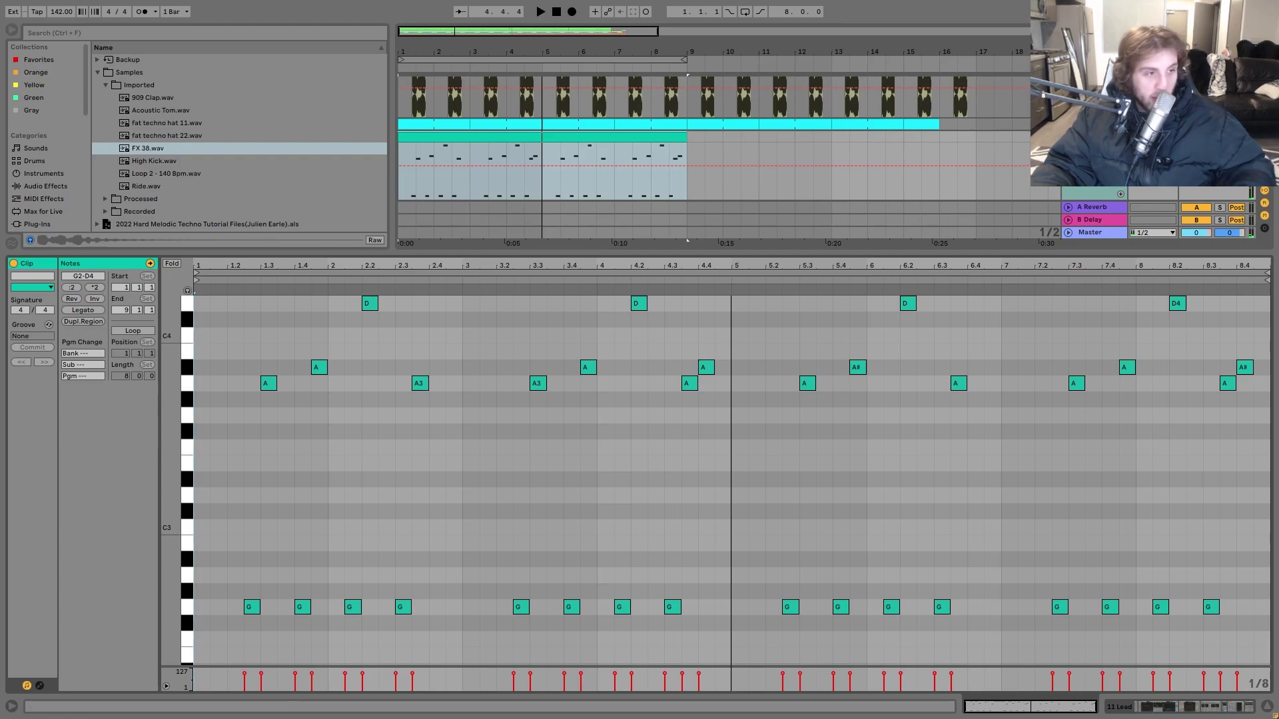
{"action": "scroll", "coordinate": [1003, 193], "scroll_direction": "down", "scroll_amount": 2}
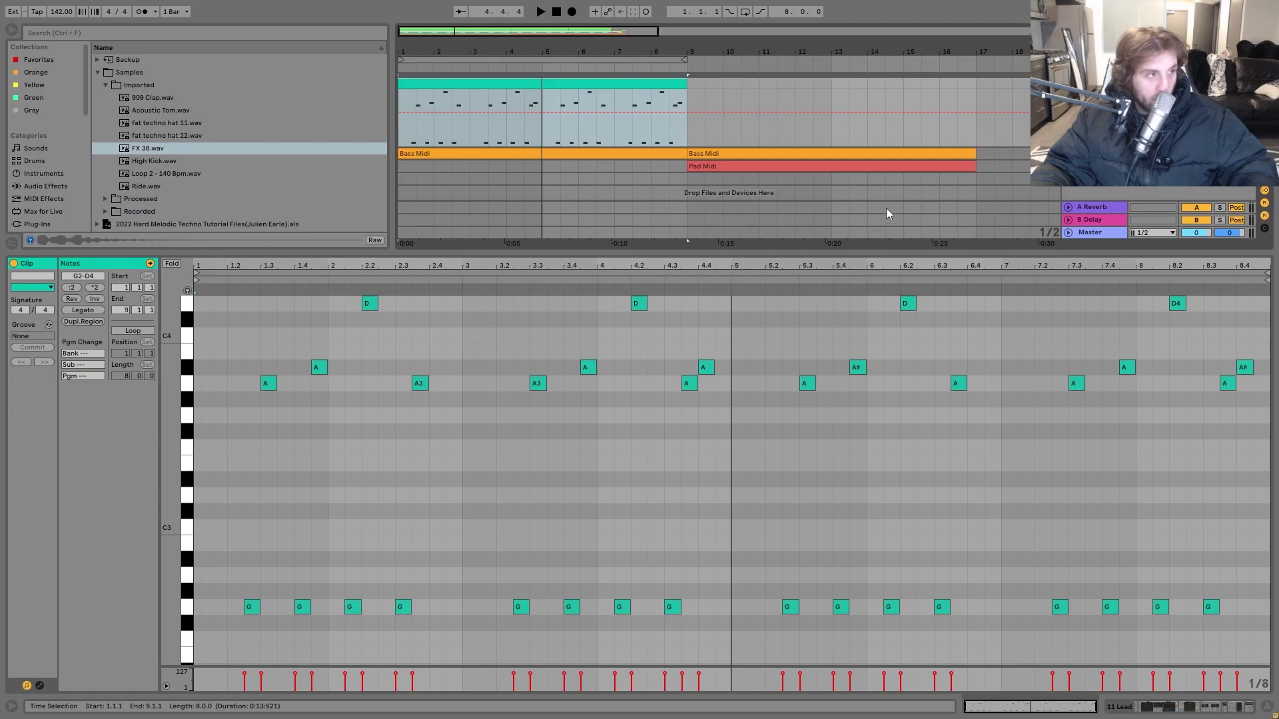
{"action": "key", "text": "space"}
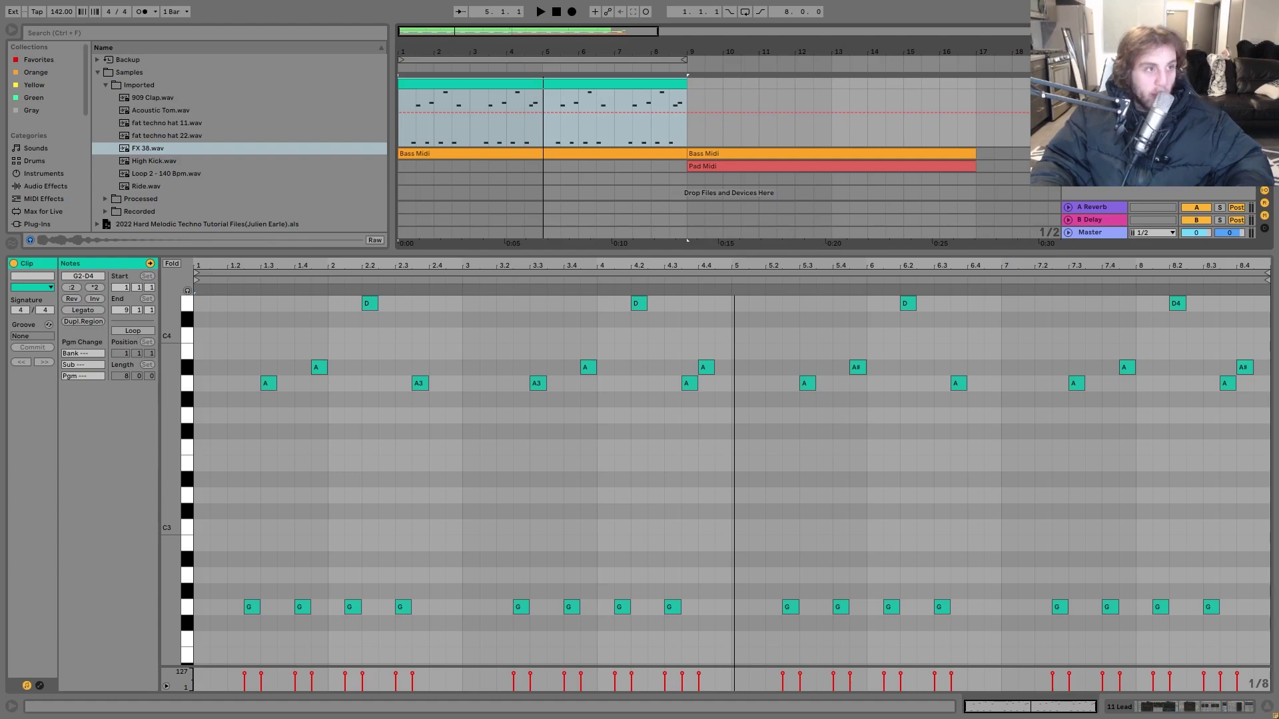
- Reopen the Lead clip's MIDI notes and audition the opening bars several times from bar 1
{"action": "left_click_drag", "start_coordinate": [687, 240], "coordinate": [687, 550]}
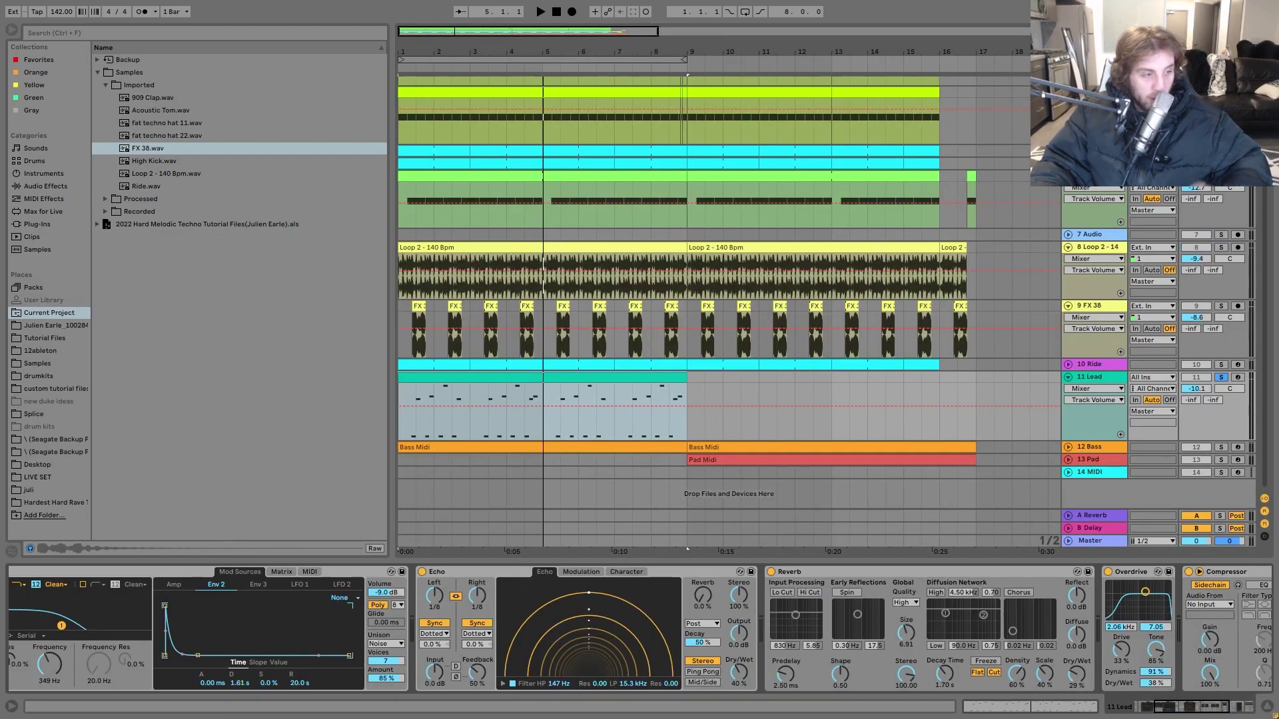
{"action": "double_click", "coordinate": [521, 426]}
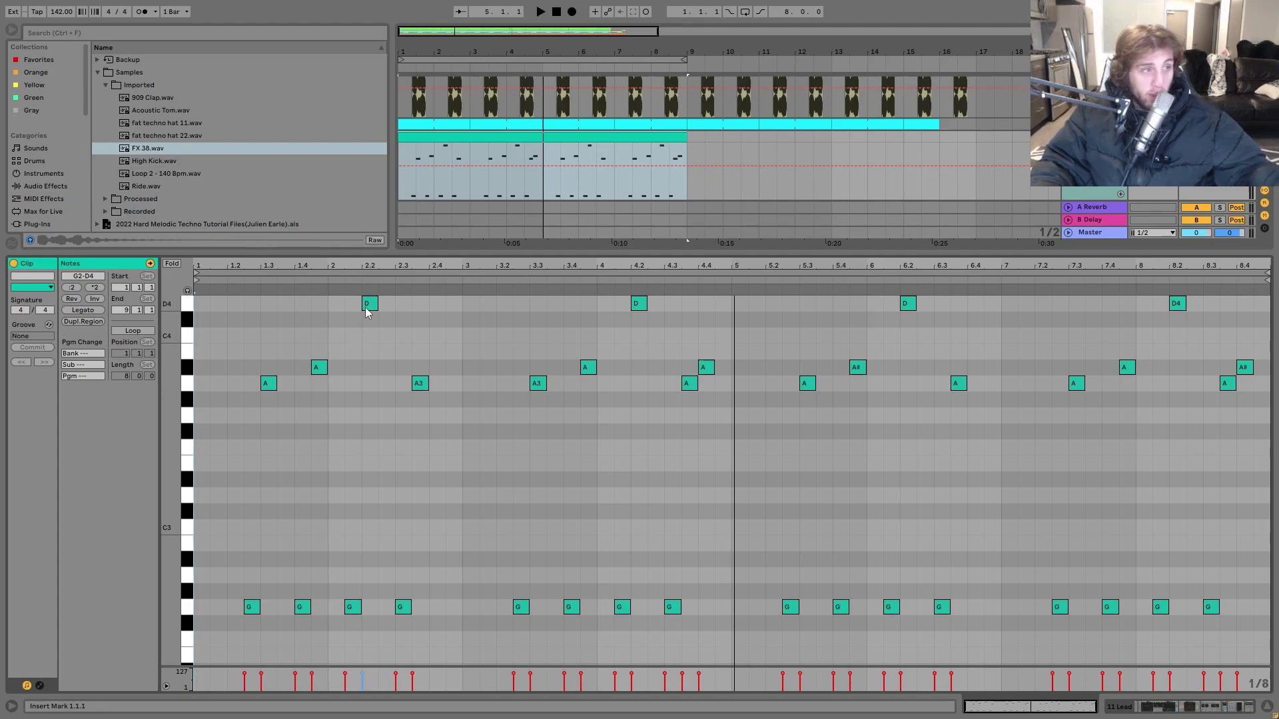
{"action": "key", "text": "space"}
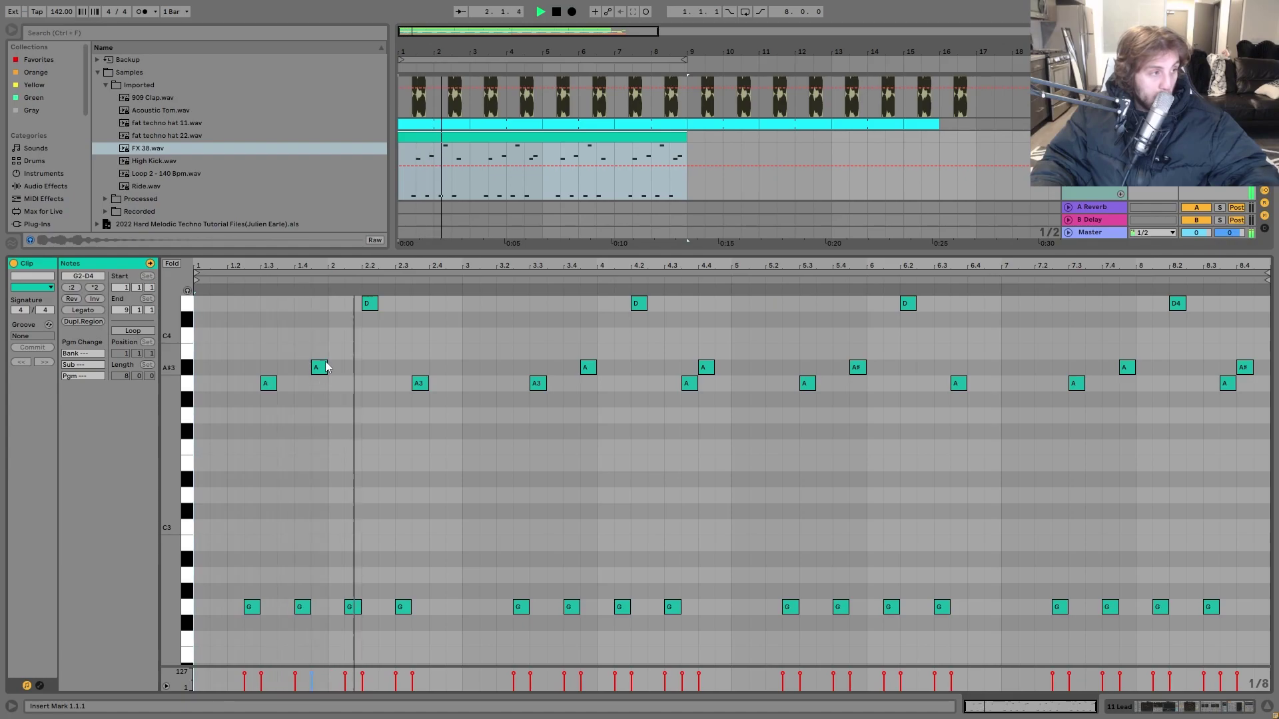
{"action": "key", "text": "space"}
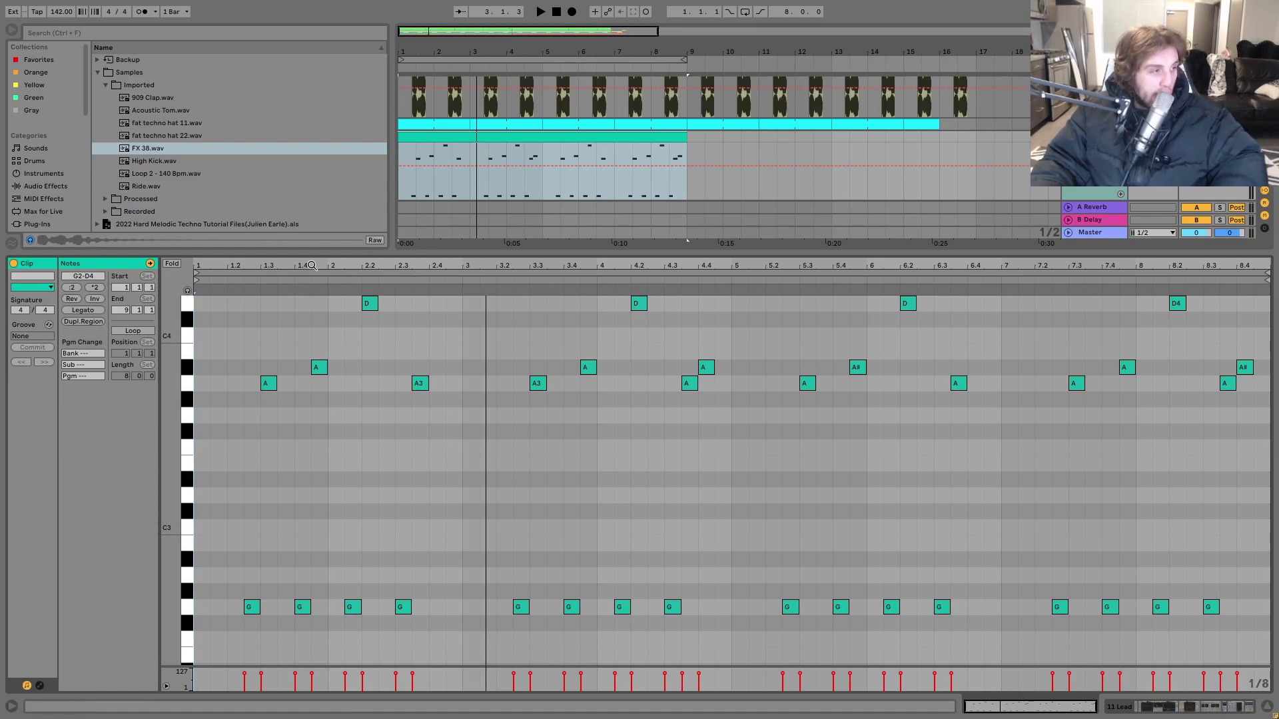
{"action": "key", "text": "space"}
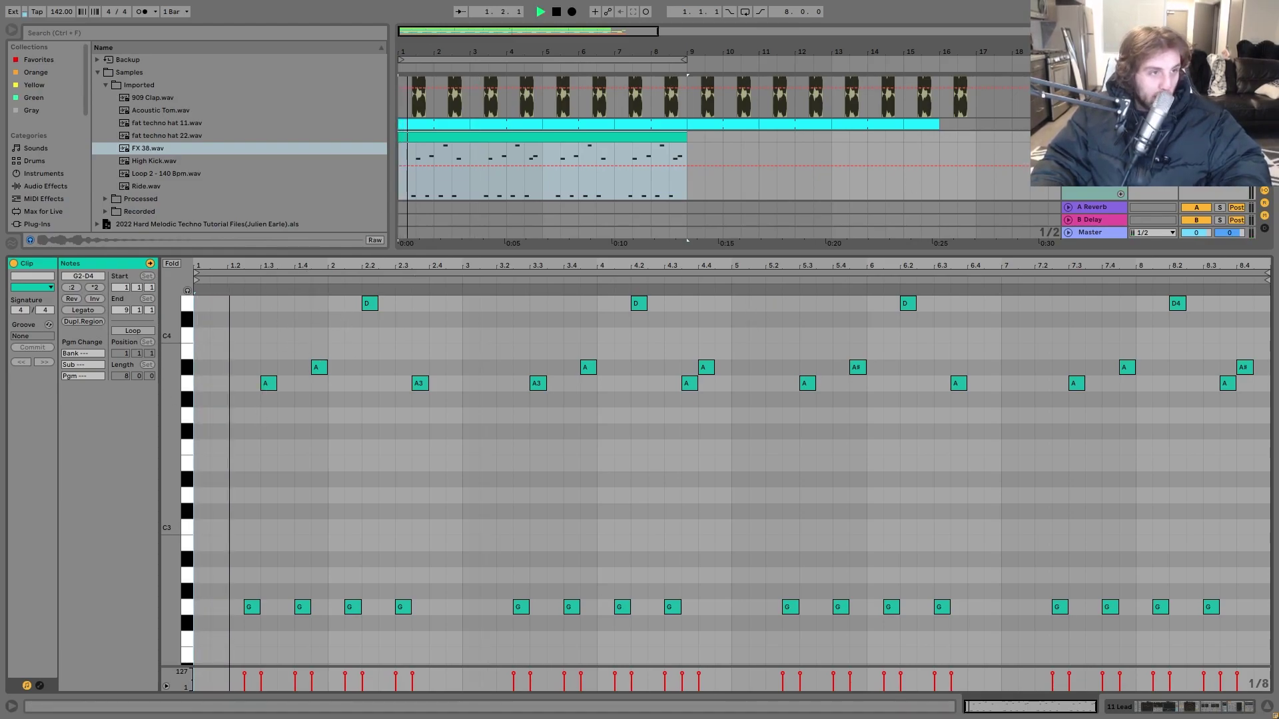
{"action": "key", "text": "space"}
{"action": "key", "text": "space"}
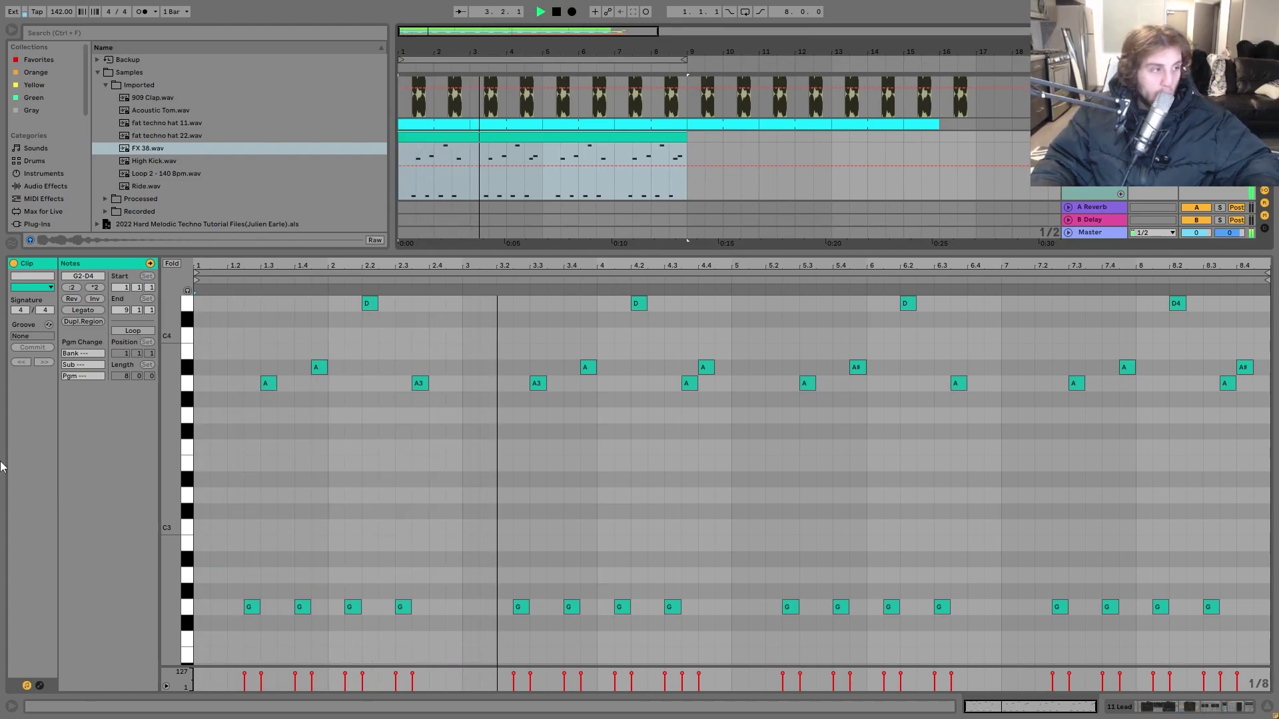
{"action": "key", "text": "space"}
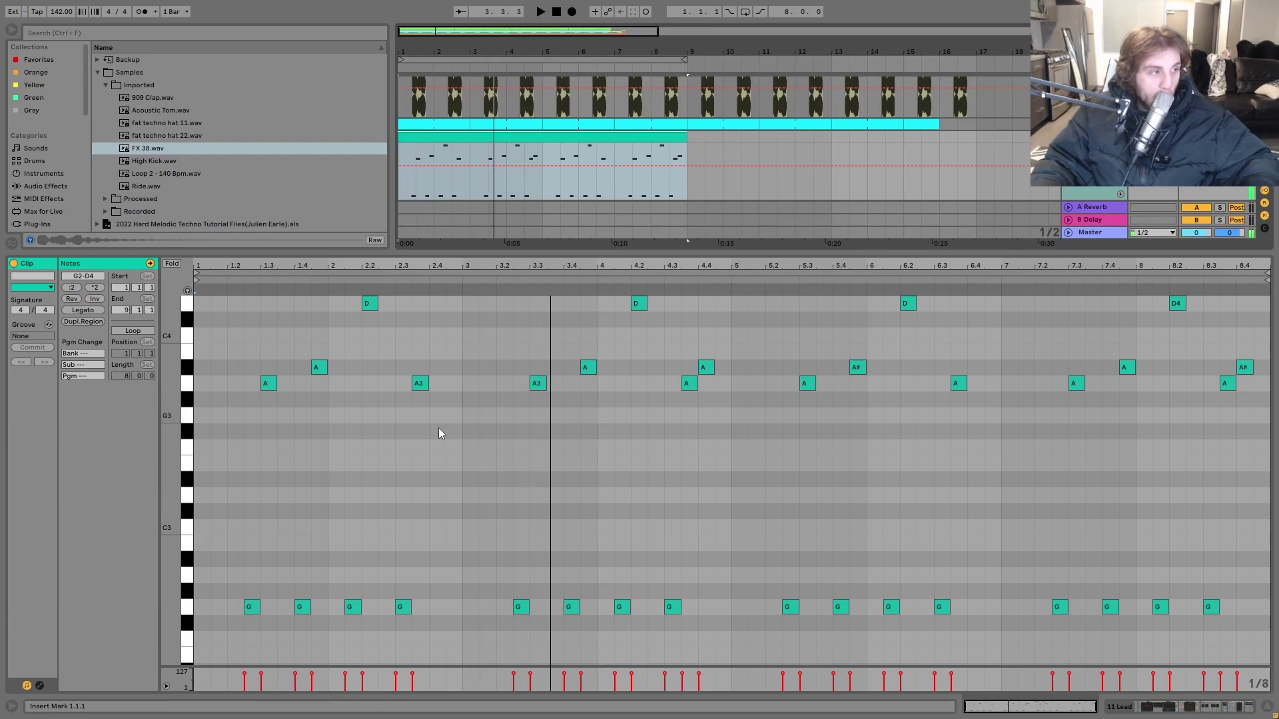
- Select the A3 note late in bar 2 of the Lead clip and audition the pattern again
{"action": "left_click", "coordinate": [420, 383]}
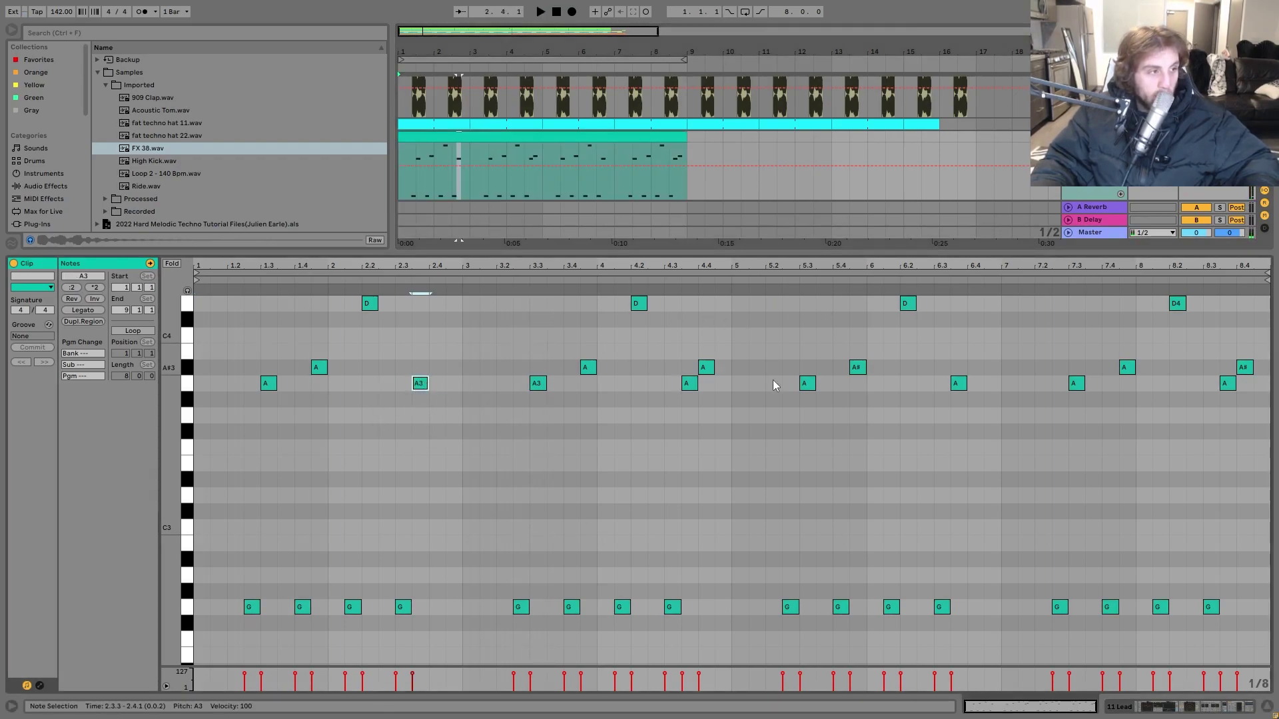
{"action": "left_click", "coordinate": [654, 286]}
{"action": "key", "text": "space"}
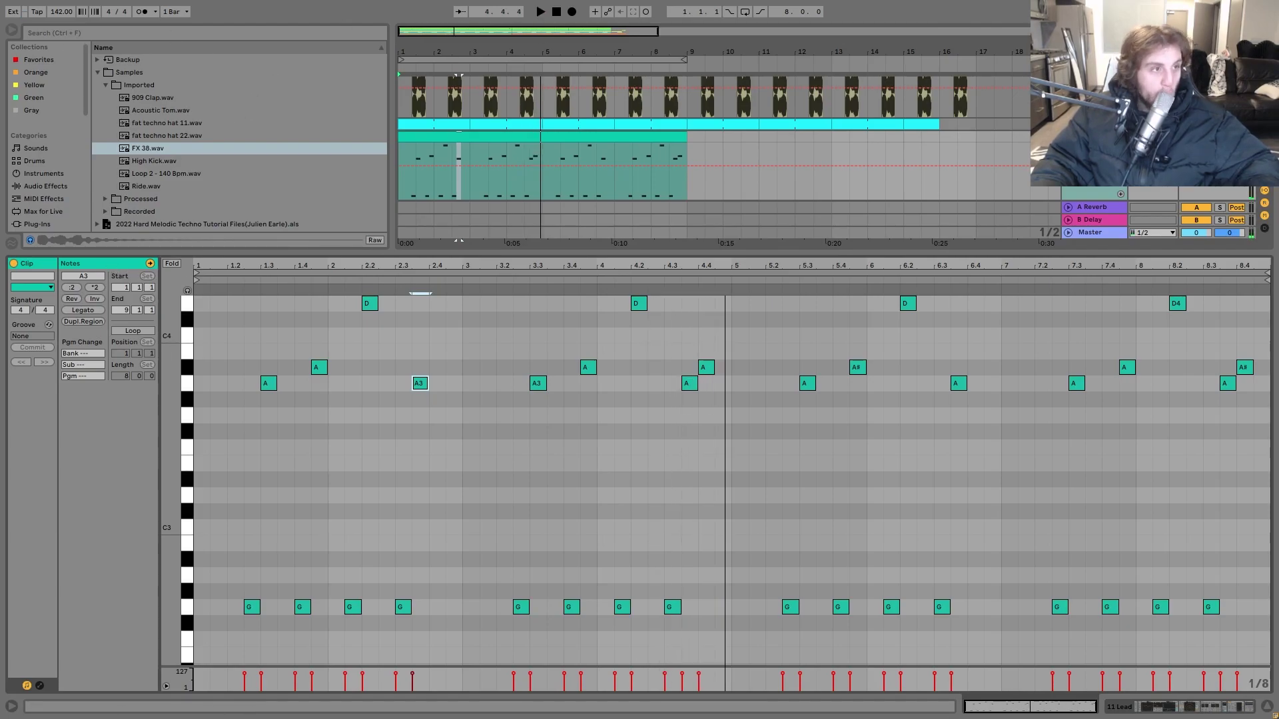
- Show Osc 2 and the modulation matrix of the Lead's Wavetable, and audition the full mix from bar 1
{"action": "key", "text": "shift+Tab"}
{"action": "scroll", "coordinate": [385, 681], "scroll_direction": "up", "scroll_amount": 5}
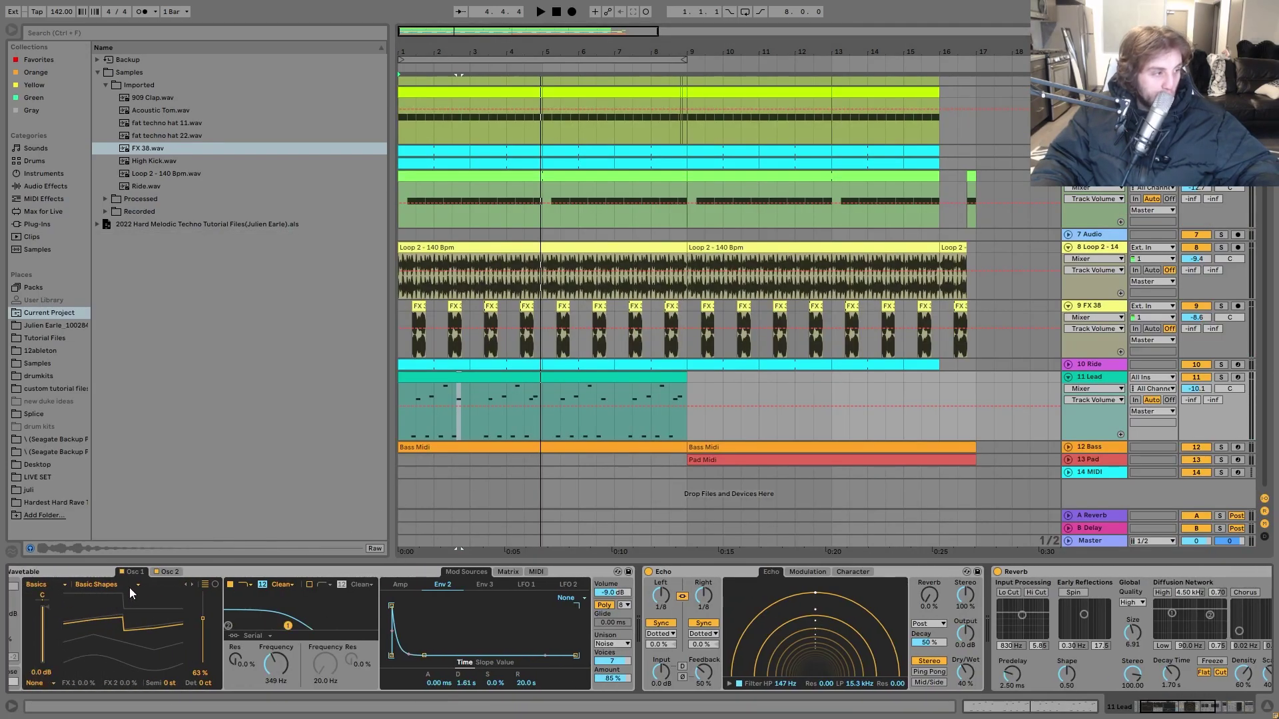
{"action": "left_click", "coordinate": [171, 572]}
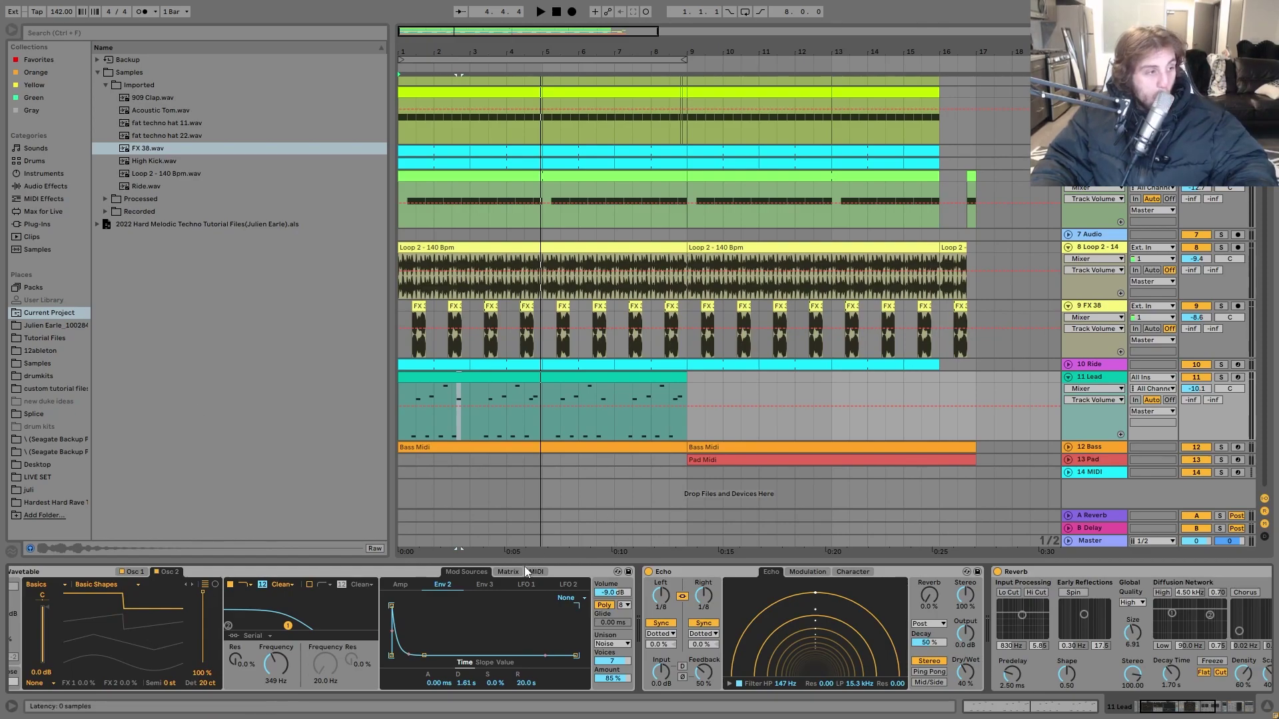
{"action": "left_click", "coordinate": [507, 572]}
{"action": "key", "text": "space"}
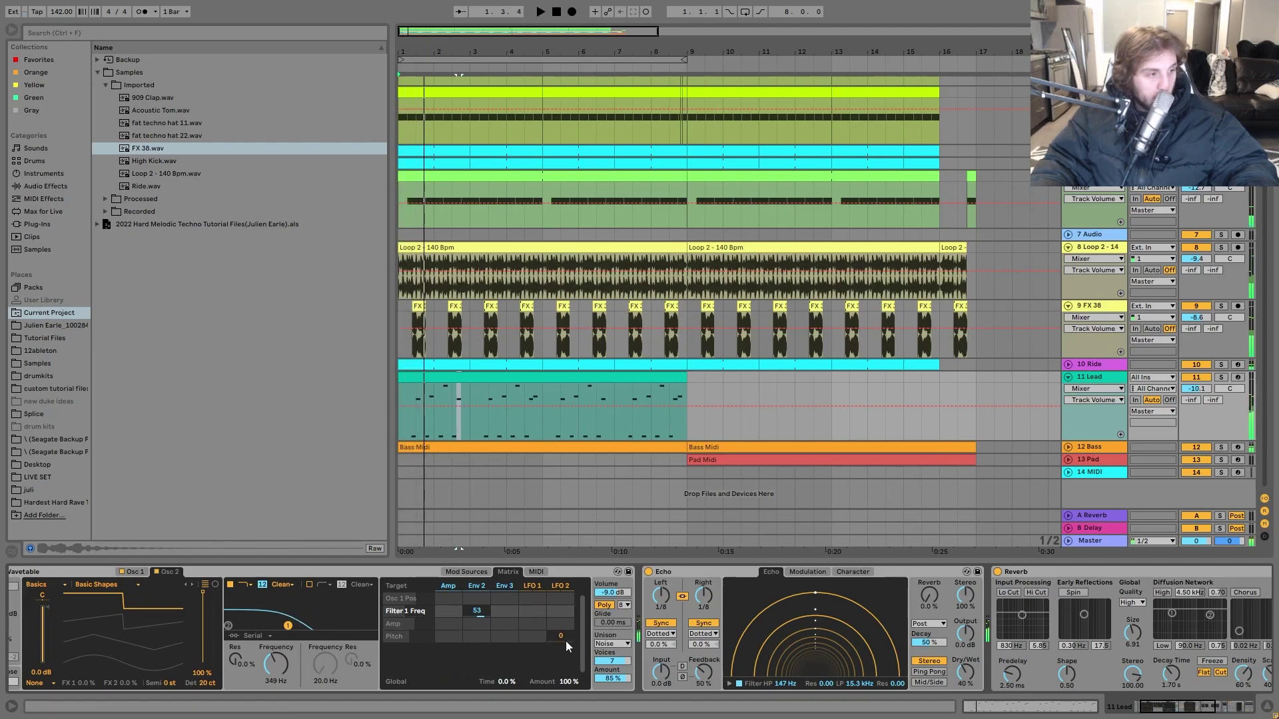
- Solo the Lead track, audition it from bar 1 and show its Echo, Reverb, Overdrive and Compressor
{"action": "scroll", "coordinate": [629, 669], "scroll_direction": "right", "scroll_amount": 5}
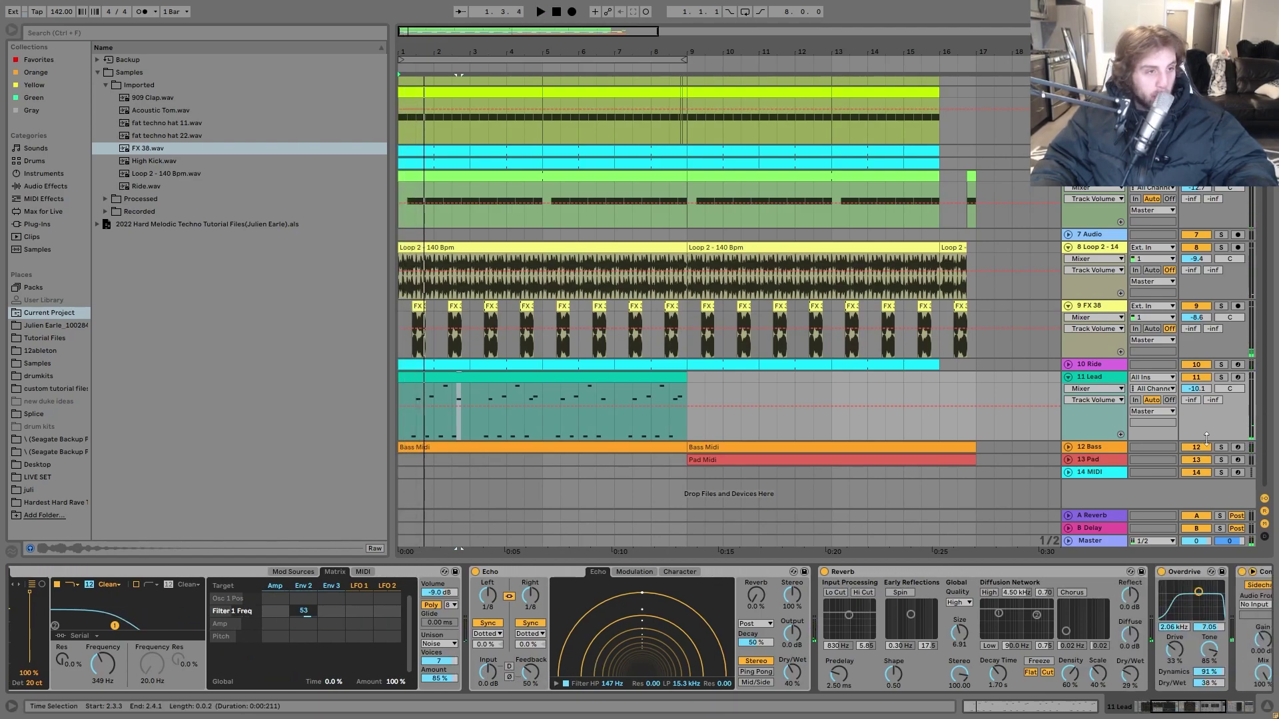
{"action": "left_click", "coordinate": [1223, 377]}
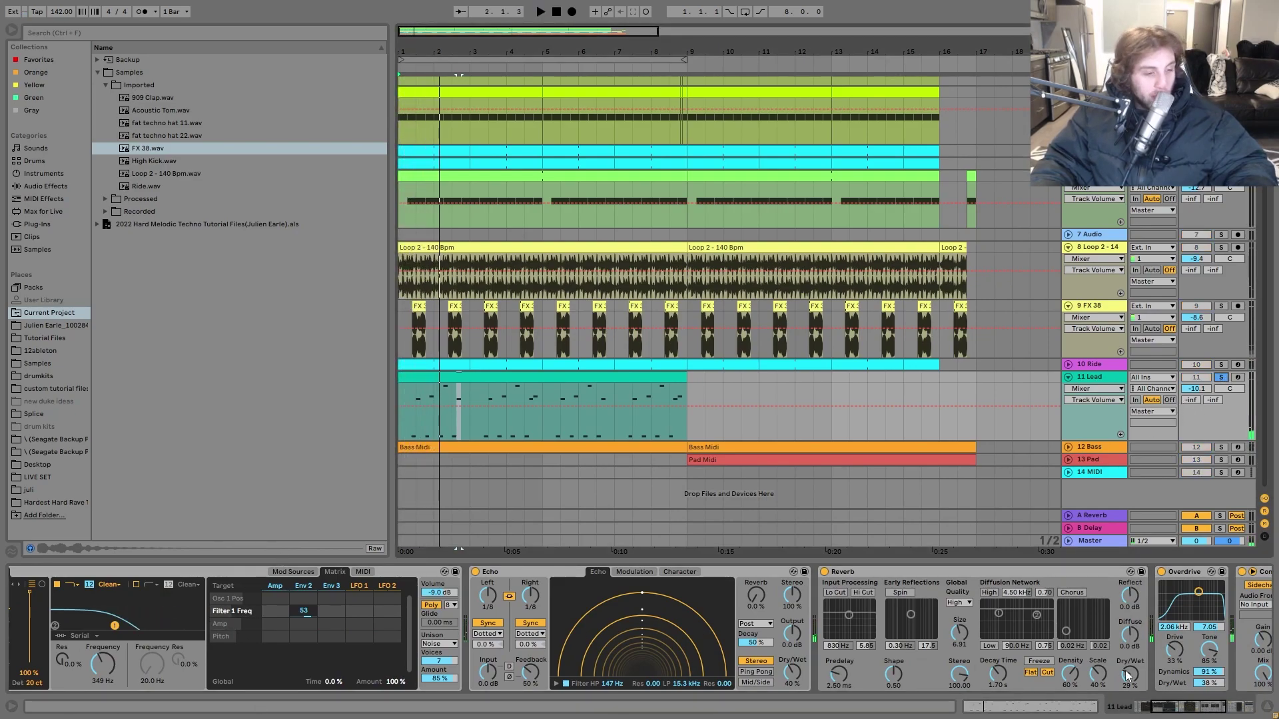
{"action": "scroll", "coordinate": [1129, 677], "scroll_direction": "right", "scroll_amount": 5}
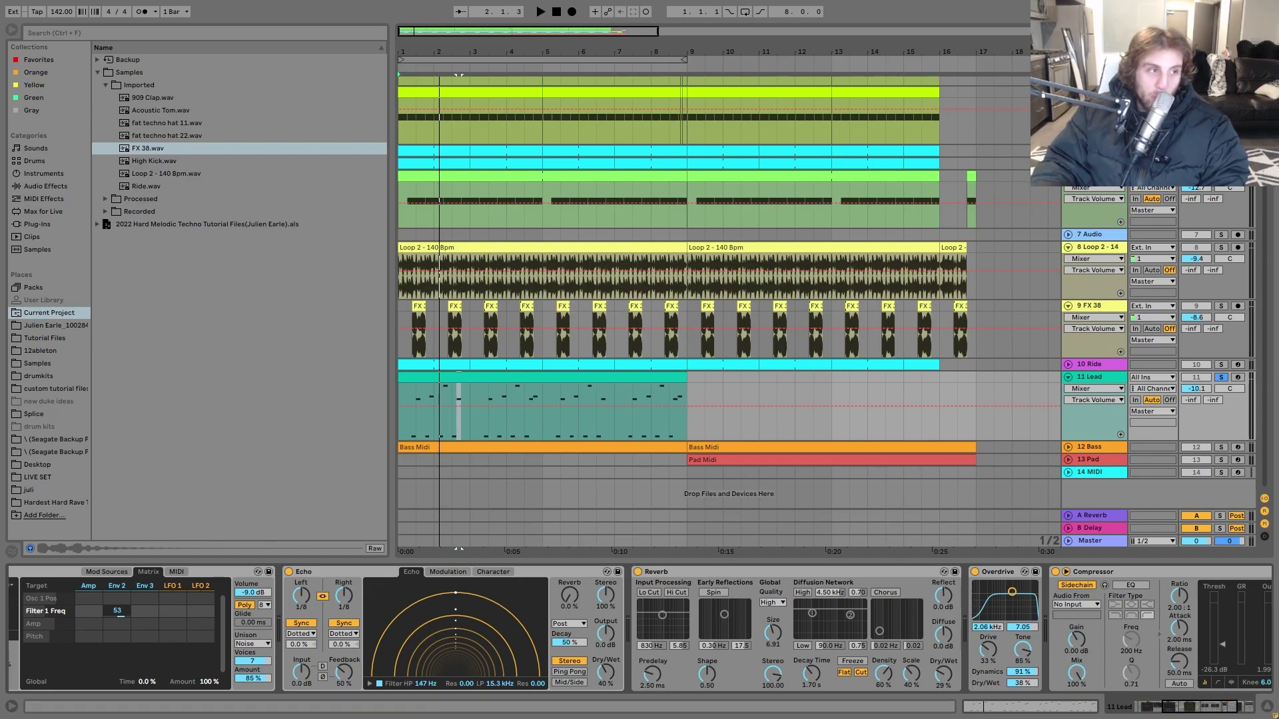
- Unsolo the Lead track and audition it within the full mix from bar 1
{"action": "left_click", "coordinate": [1223, 379]}
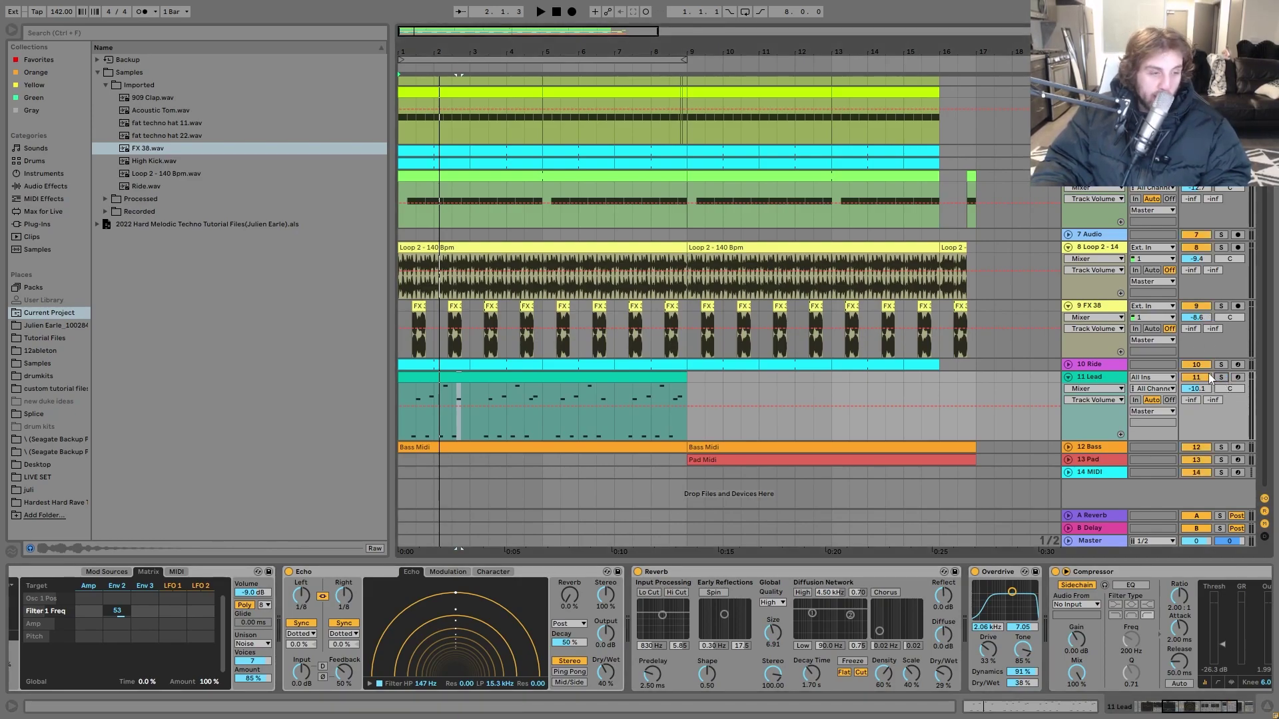
{"action": "key", "text": "space"}
{"action": "key", "text": "space"}
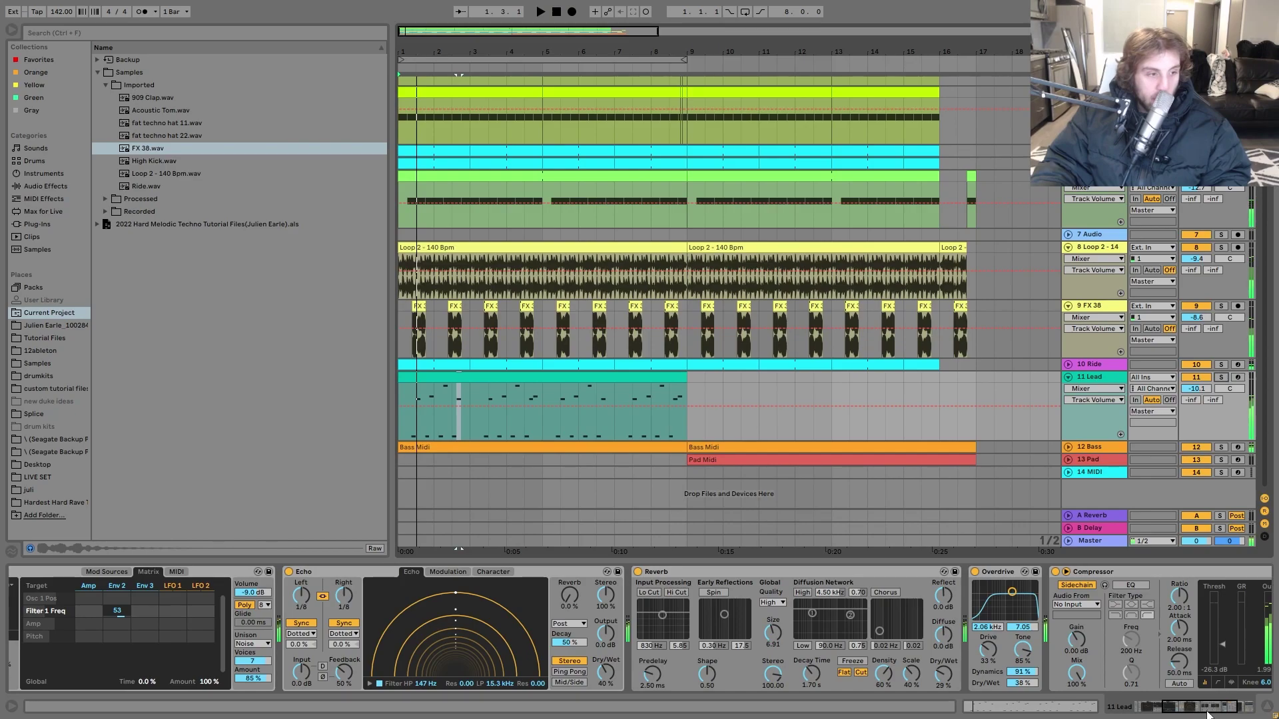
- Delete the Compressor between Overdrive and Auto Pan on the Lead track
{"action": "scroll", "coordinate": [967, 581], "scroll_direction": "right", "scroll_amount": 3}
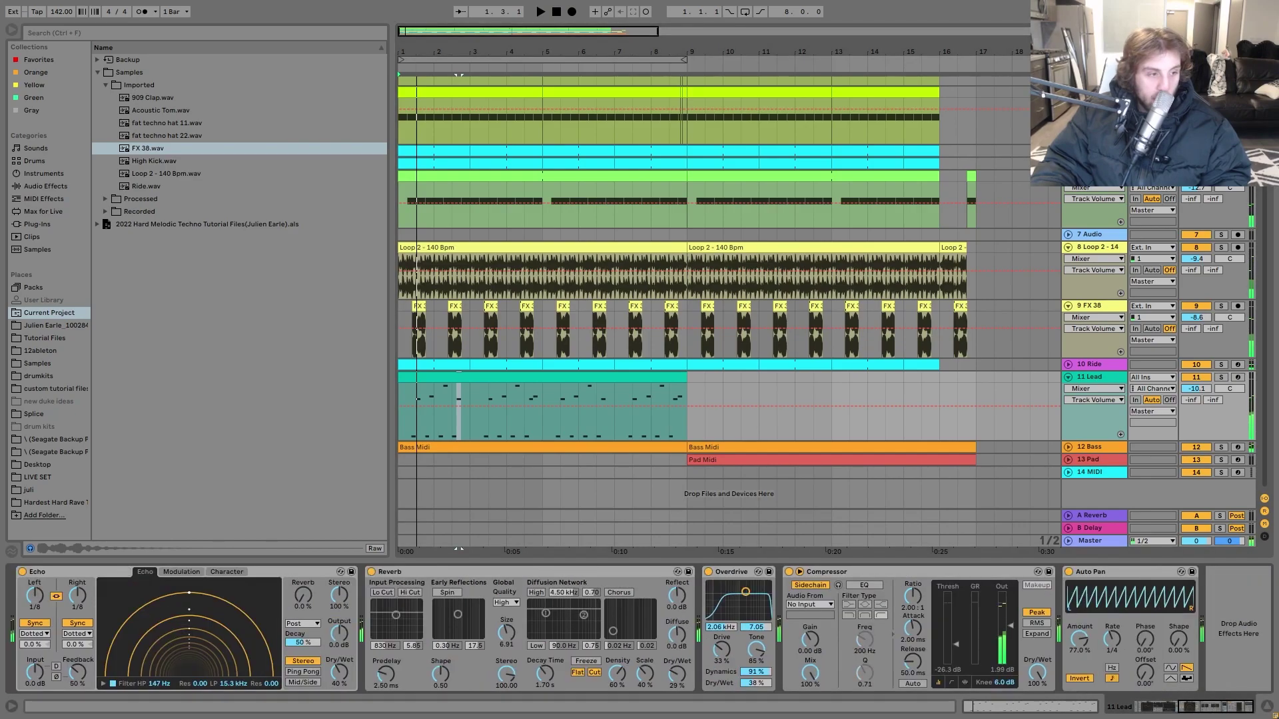
{"action": "left_click", "coordinate": [958, 577]}
{"action": "key", "text": "Delete"}
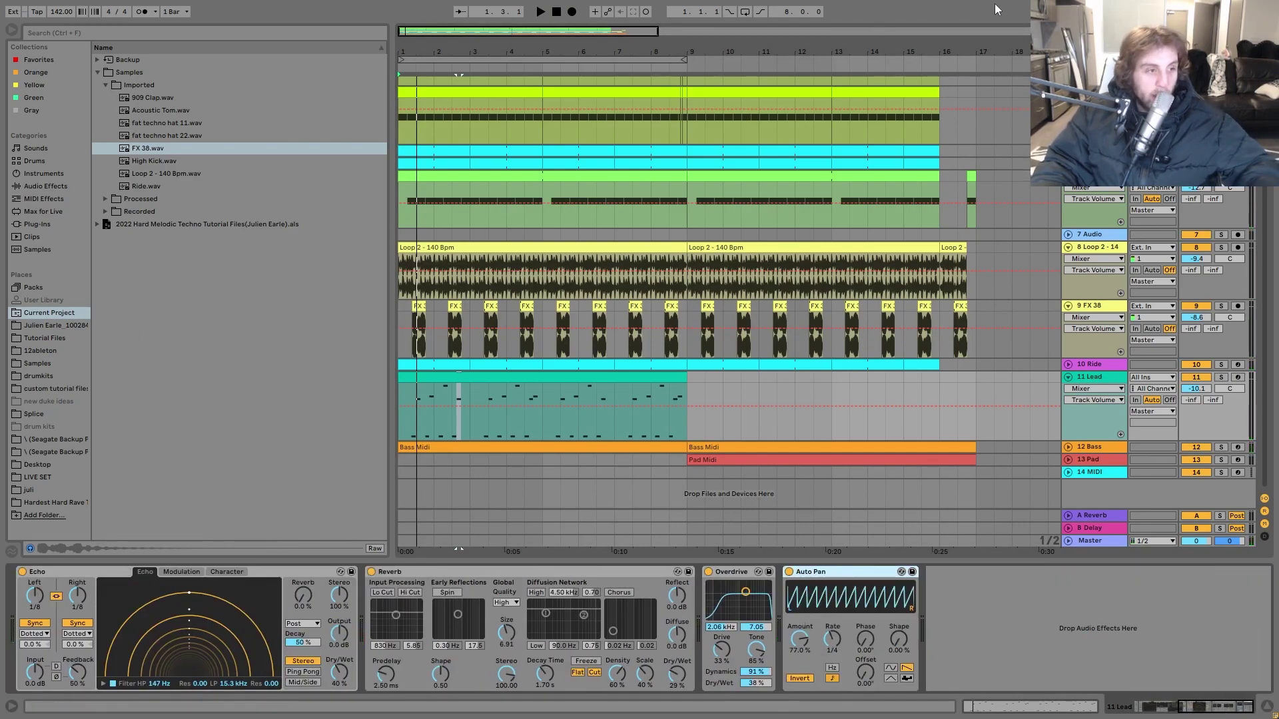
- Solo the Bass track, unfold it and open the first Bass Midi clip's notes while auditioning it
{"action": "left_click", "coordinate": [1222, 447]}
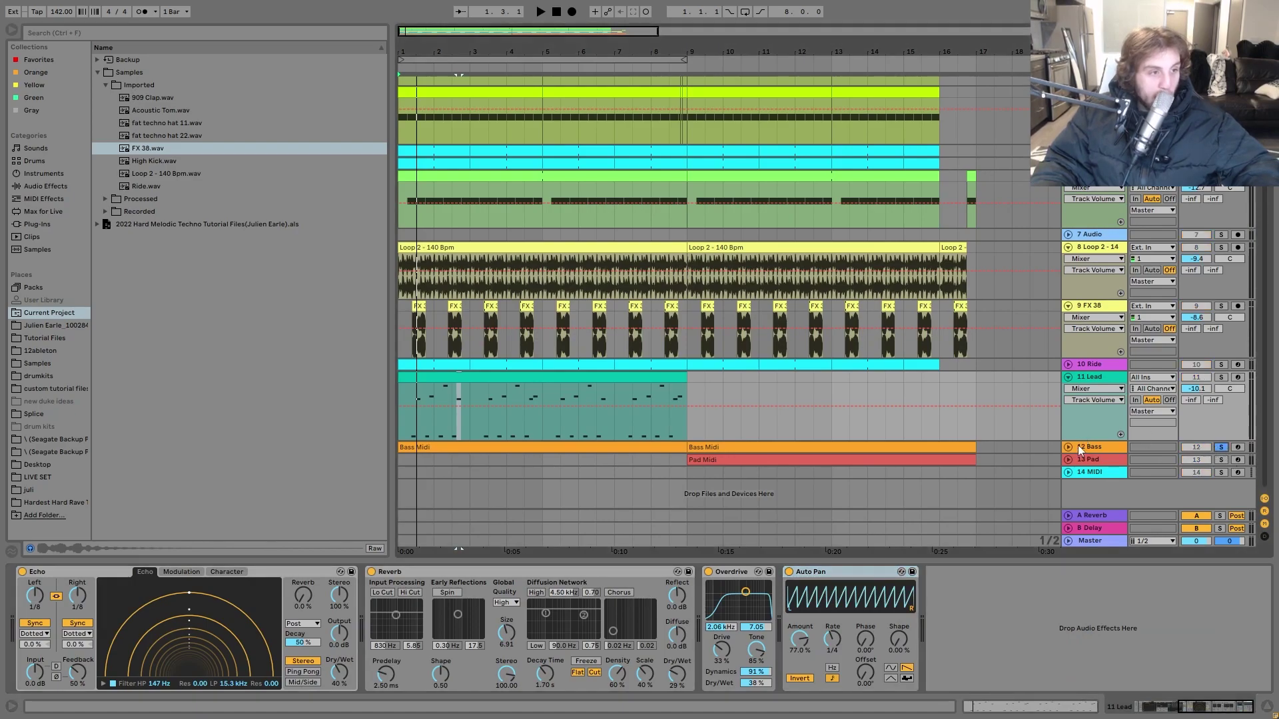
{"action": "left_click", "coordinate": [1081, 446]}
{"action": "key", "text": "space"}
{"action": "left_click", "coordinate": [1068, 447]}
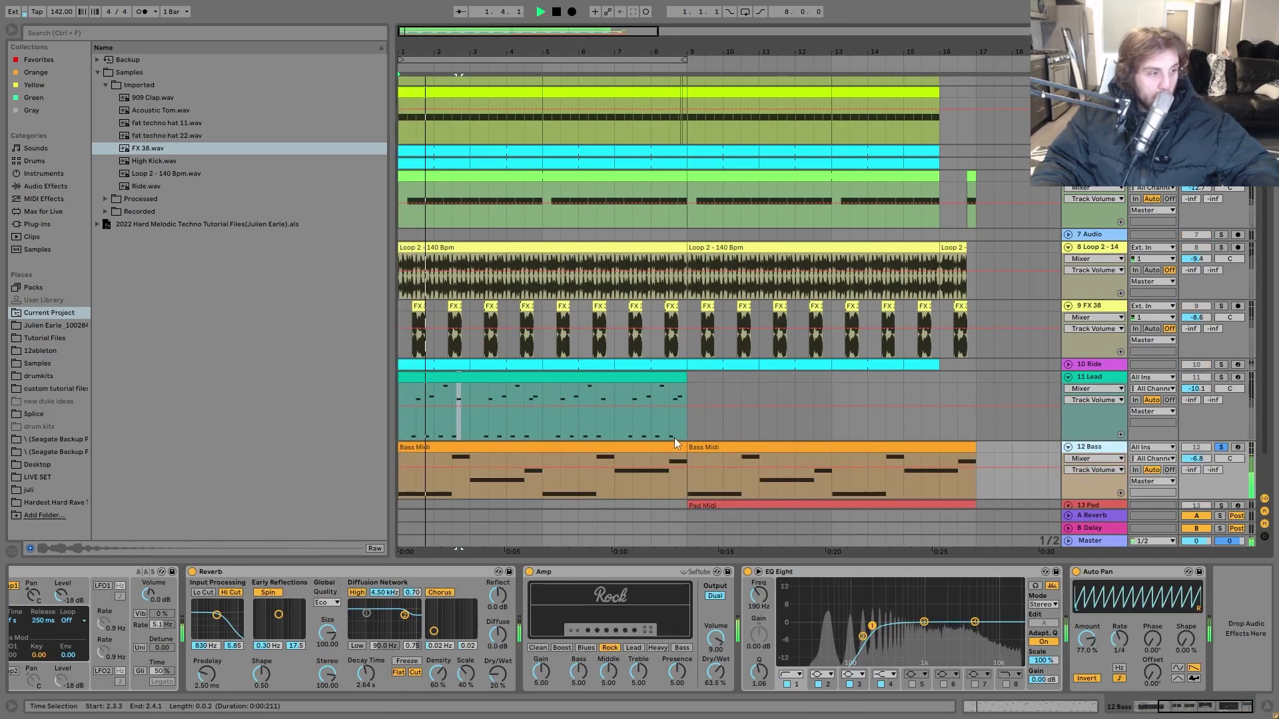
{"action": "double_click", "coordinate": [659, 447]}
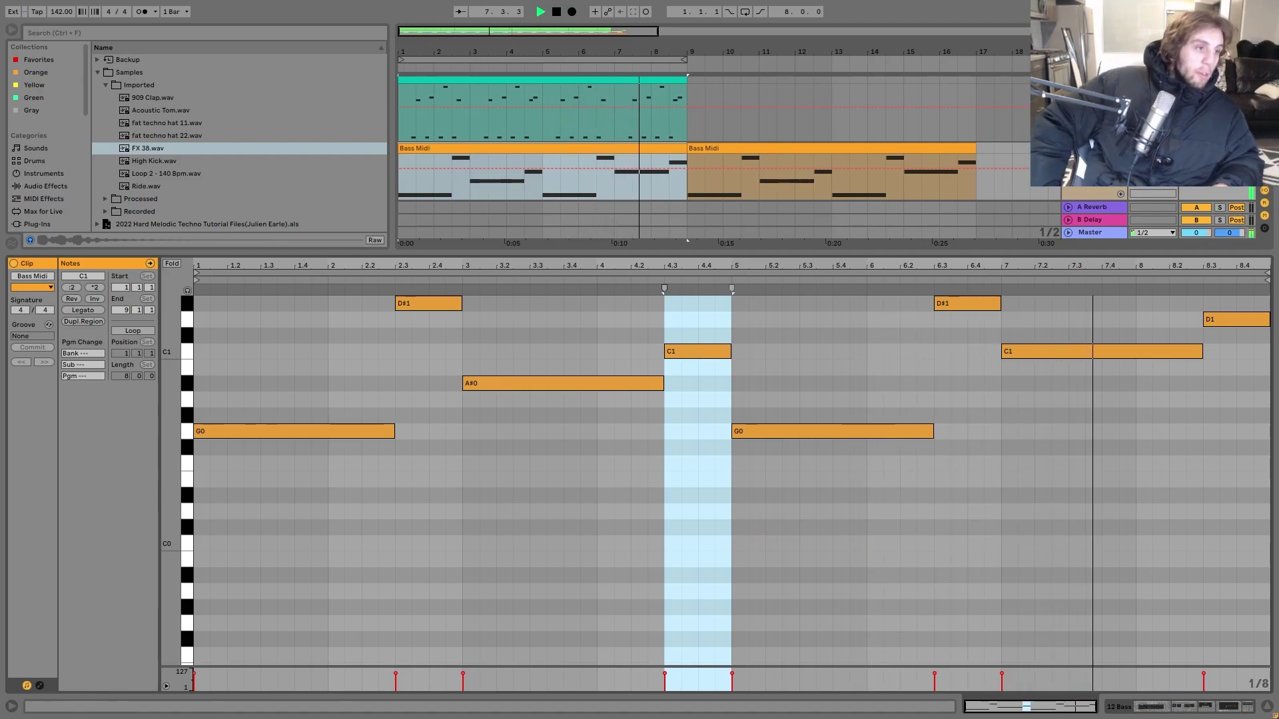
{"action": "key", "text": "space"}
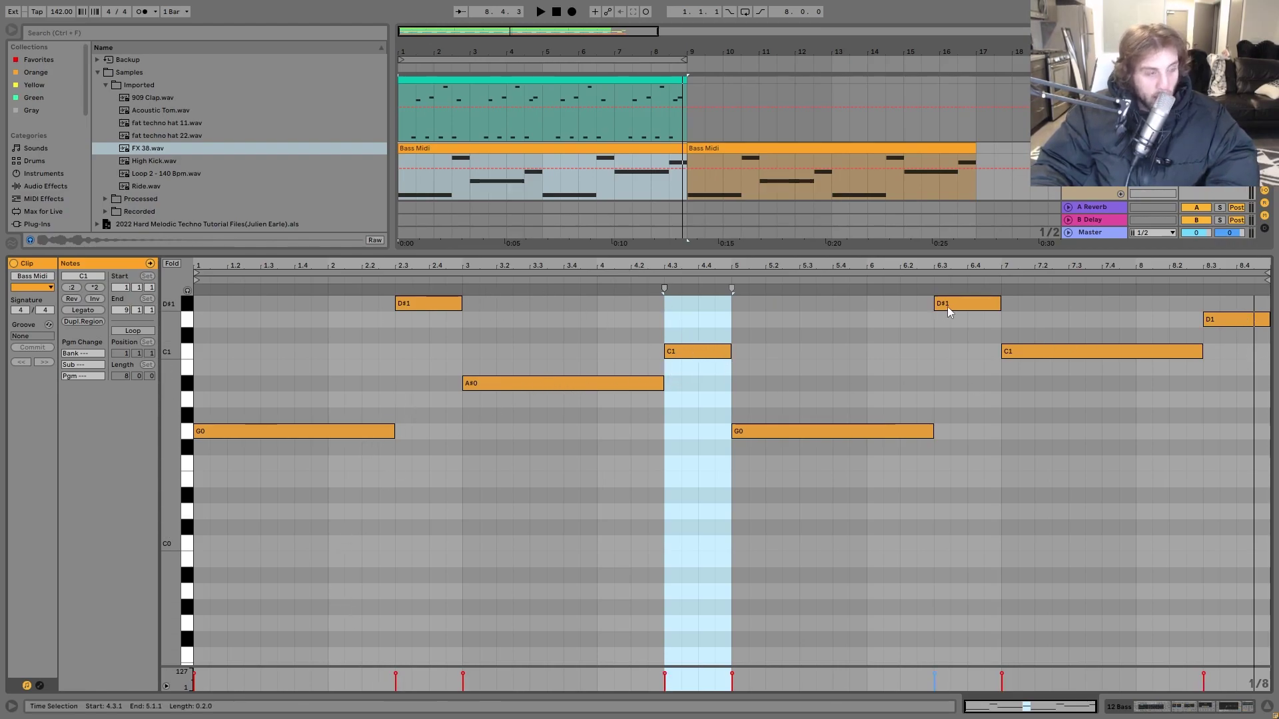
{"action": "key", "text": "space"}
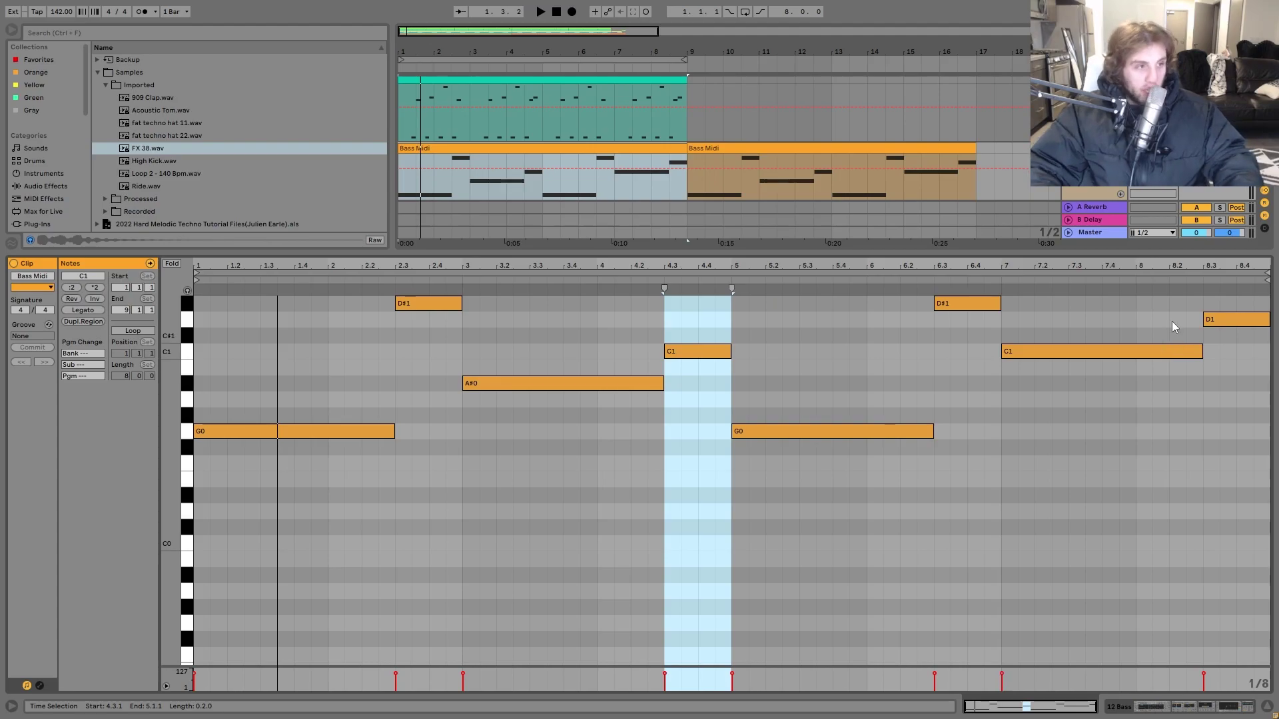
- Solo the Lead track together with the Bass and audition the two from bar 1
{"action": "scroll", "coordinate": [1000, 160], "scroll_direction": "up", "scroll_amount": 2}
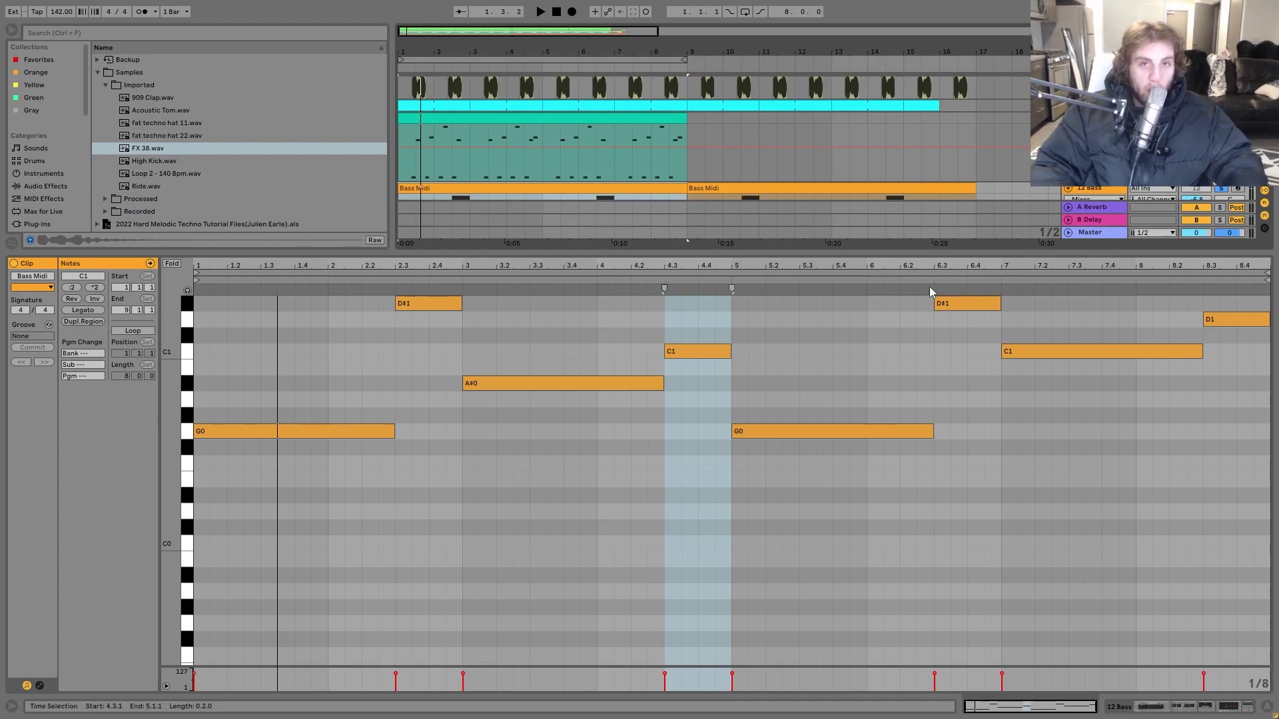
{"action": "key", "text": "space"}
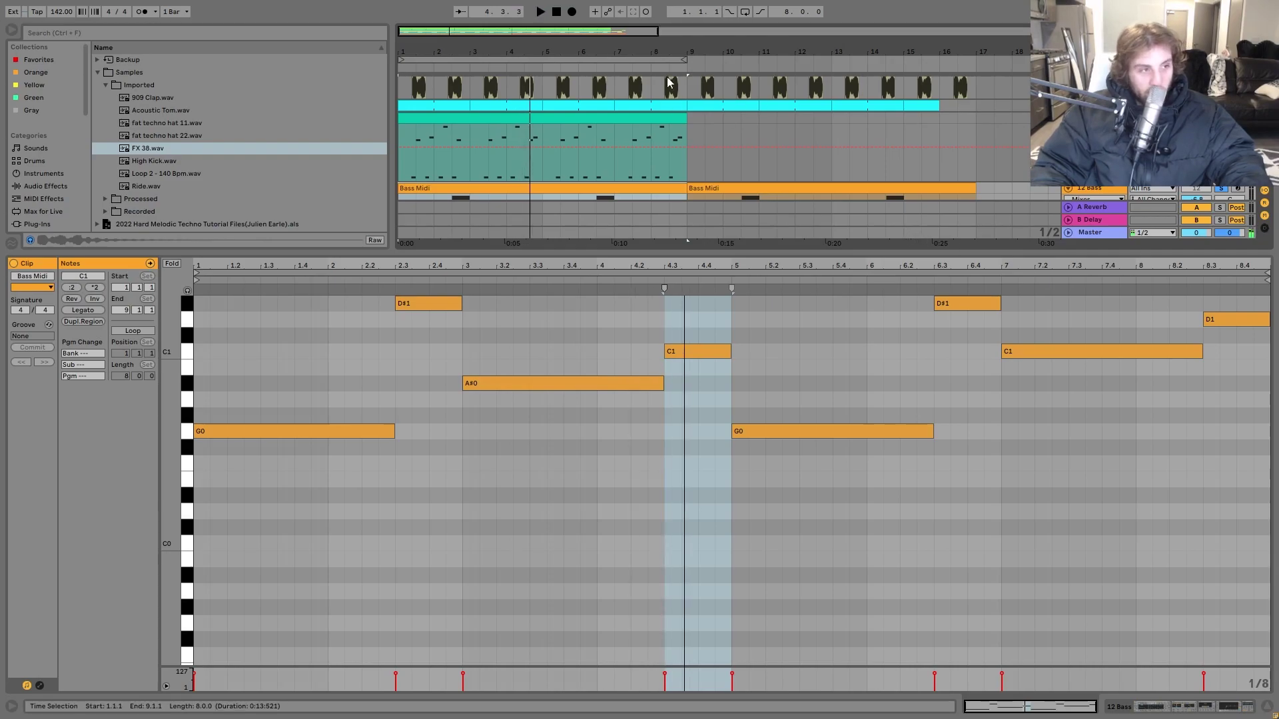
{"action": "key", "text": "space"}
{"action": "key", "text": "space"}
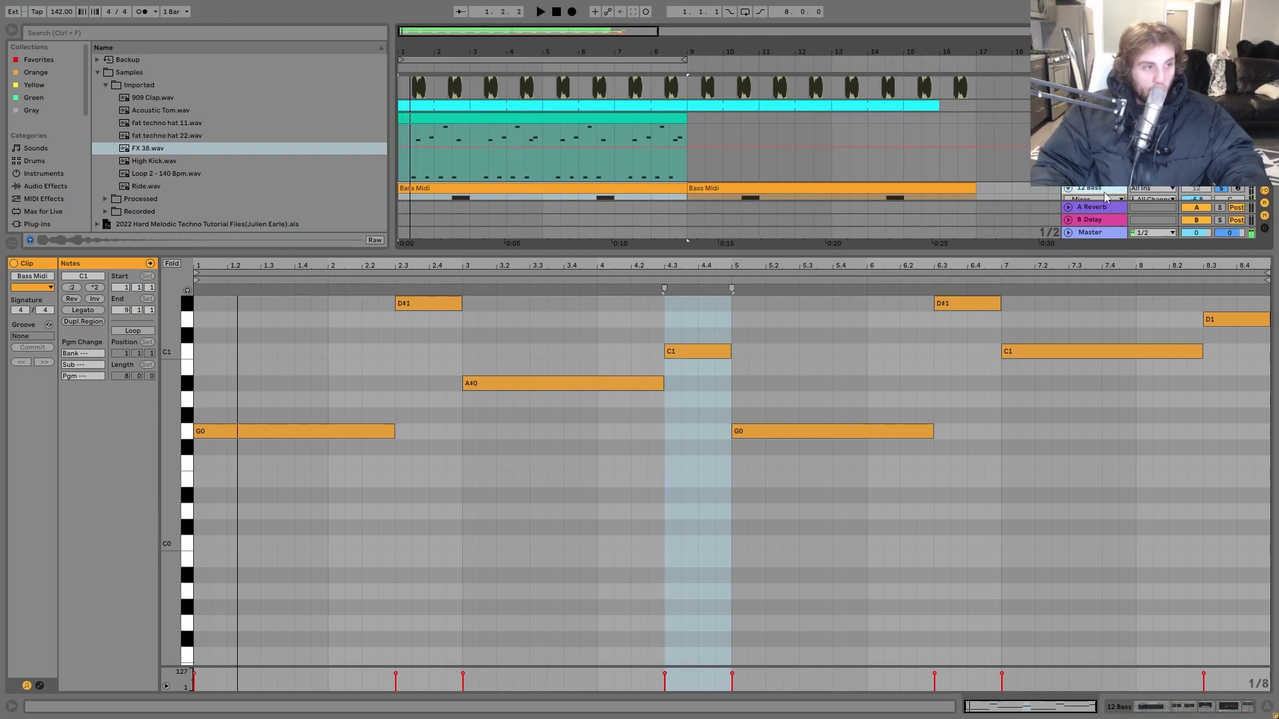
- Show the Bass track's devices, unsolo the tracks and audition the full mix from bar 1
{"action": "left_click", "coordinate": [1109, 193]}
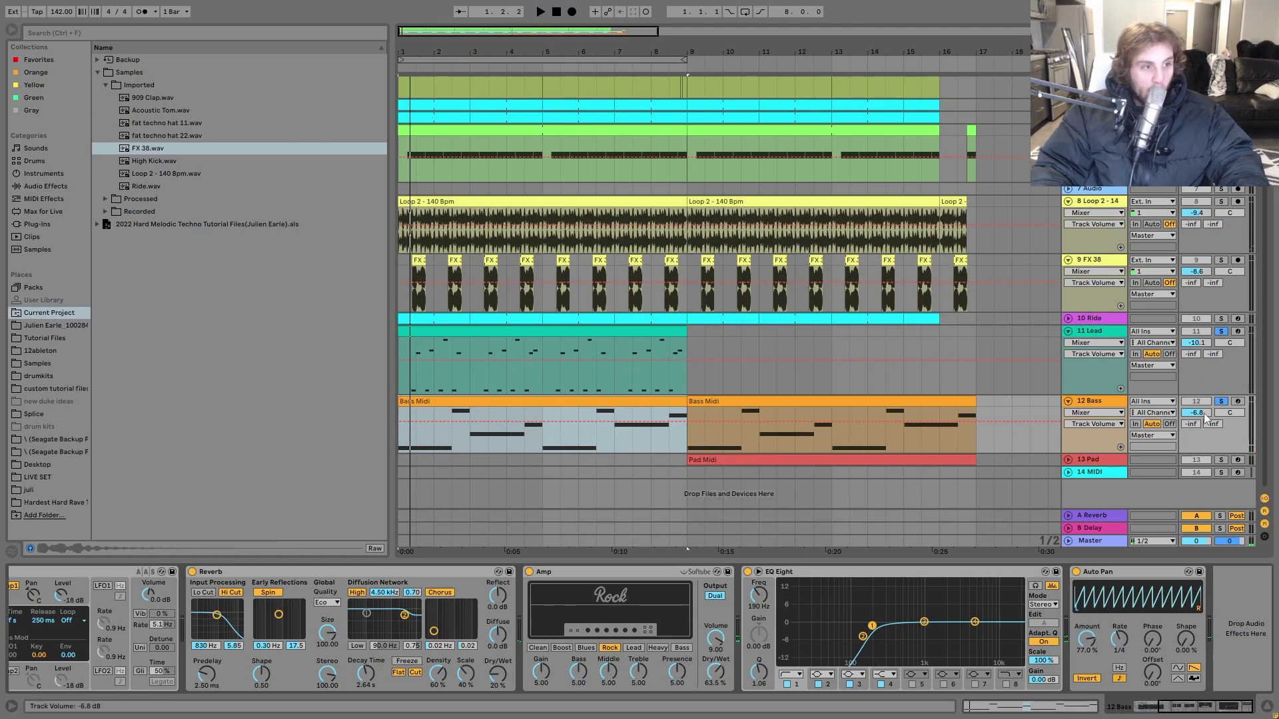
{"action": "left_click", "coordinate": [1221, 402]}
{"action": "key", "text": "space"}
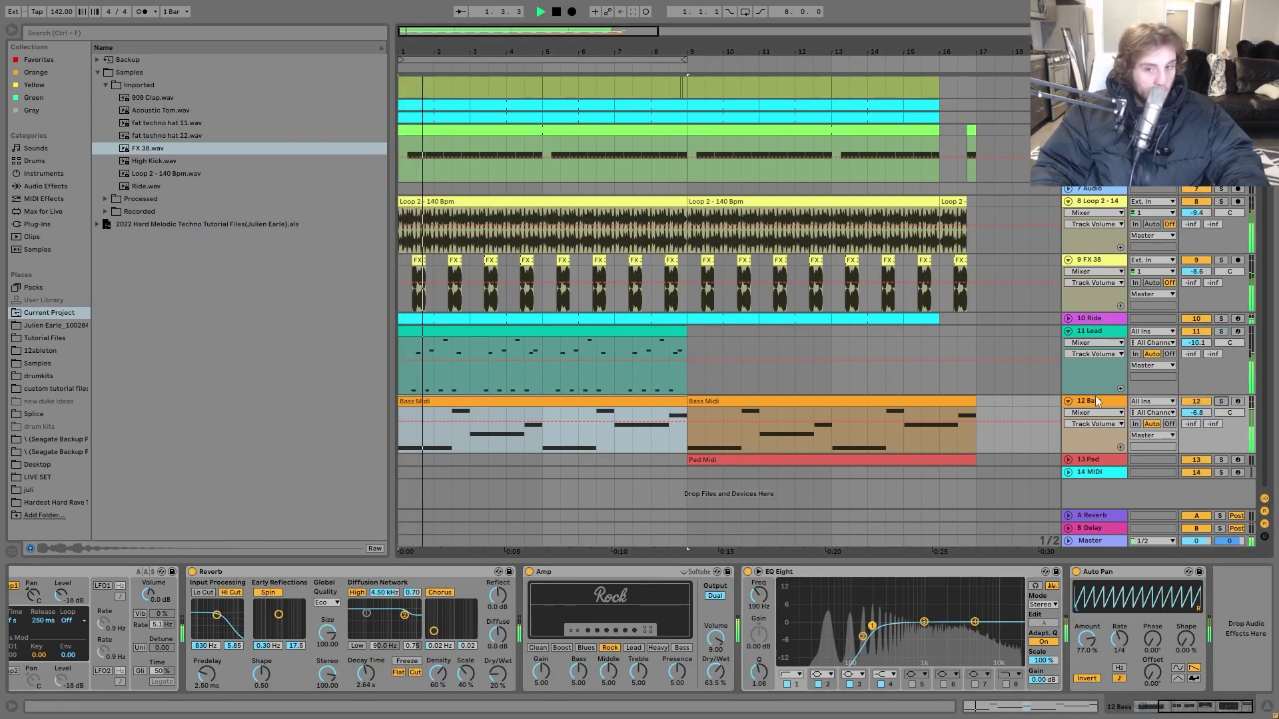
{"action": "key", "text": "space"}
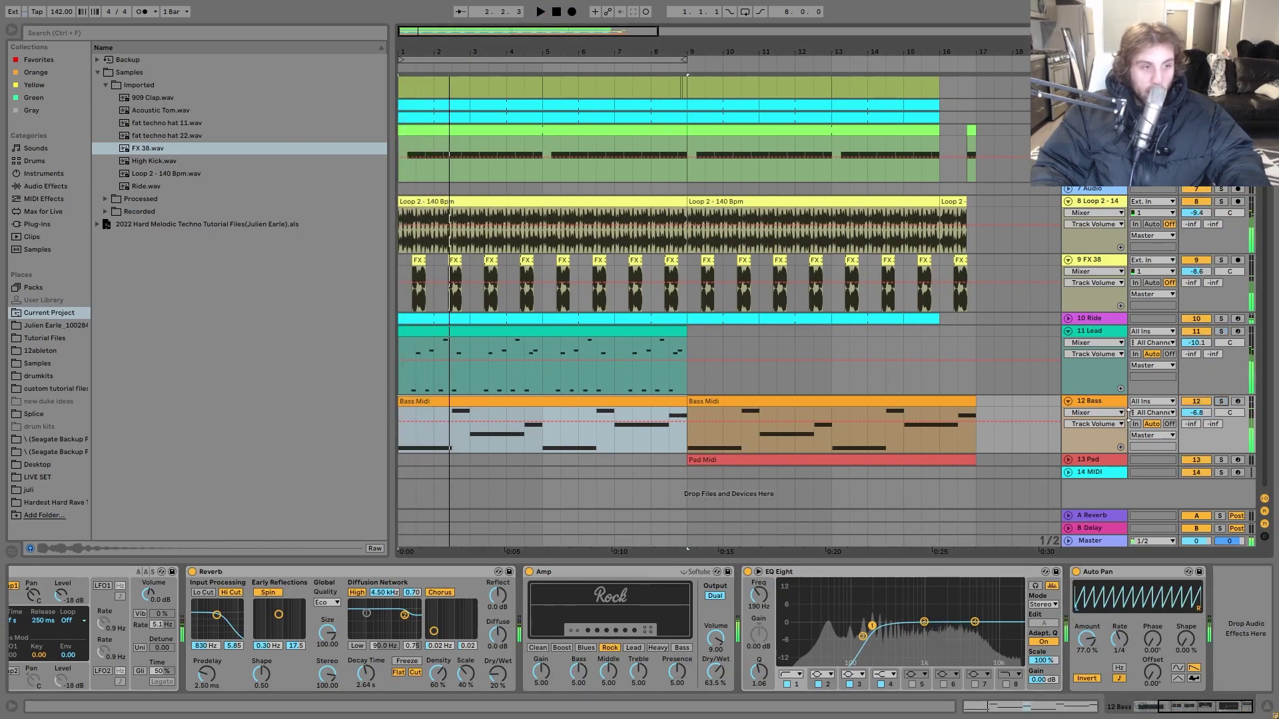
- Solo the Bass track and review its Analog, Reverb, Amp, EQ Eight and Auto Pan devices
{"action": "left_click", "coordinate": [1222, 401]}
{"action": "left_click_drag", "start_coordinate": [1190, 712], "coordinate": [1167, 713]}
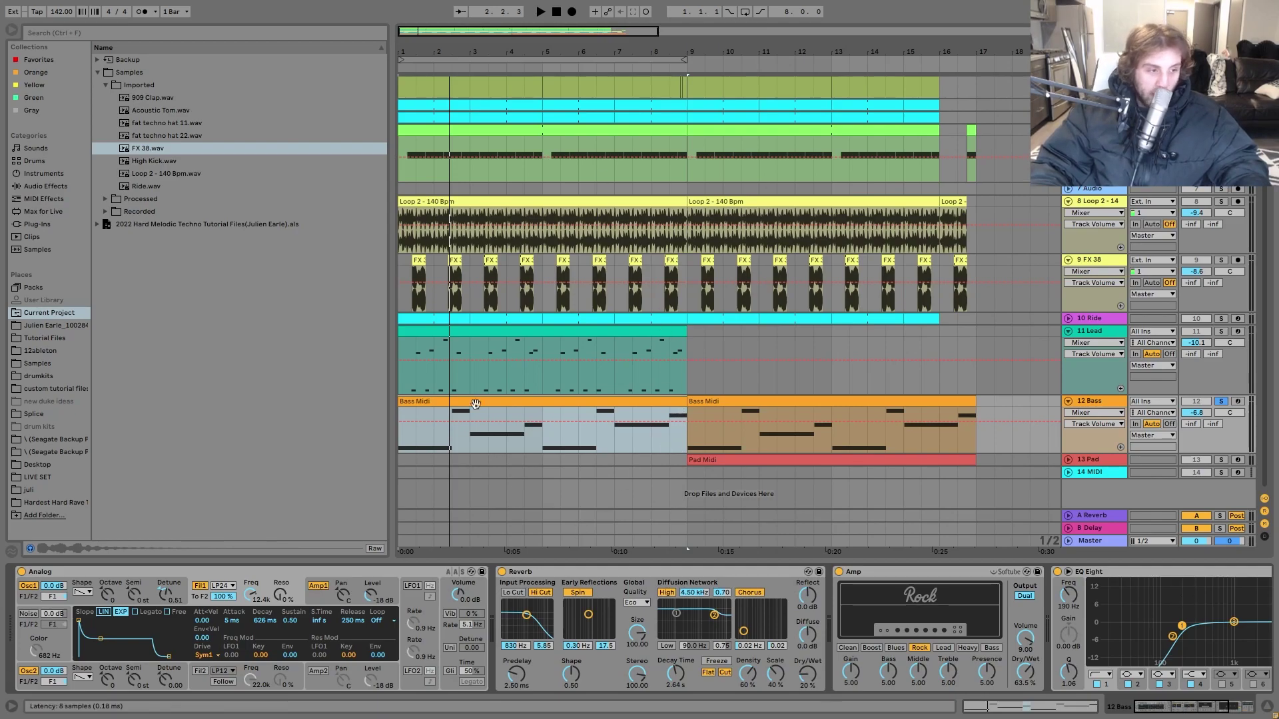
{"action": "scroll", "coordinate": [904, 605], "scroll_direction": "right", "scroll_amount": 4}
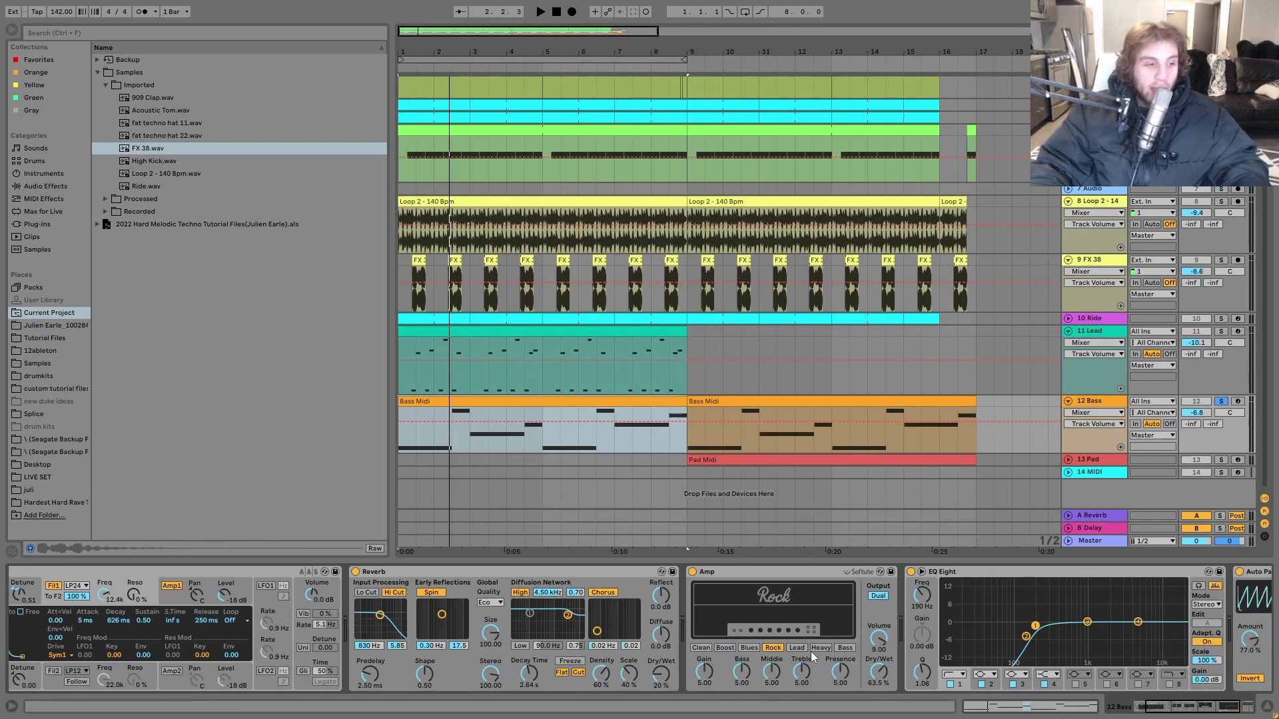
{"action": "scroll", "coordinate": [810, 652], "scroll_direction": "right", "scroll_amount": 3}
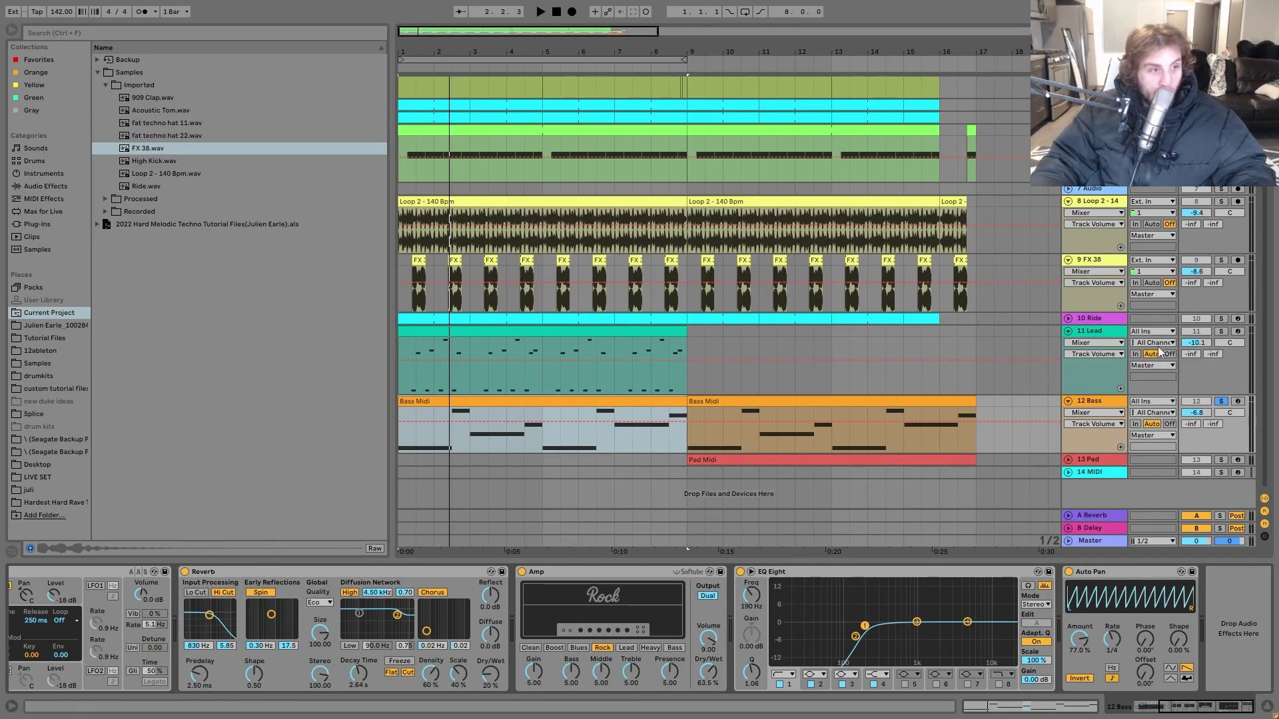
- Audition the Bass with the Acoustic Tom track soloed, and compare it with the full mix
{"action": "scroll", "coordinate": [1159, 353], "scroll_direction": "up", "scroll_amount": 5}
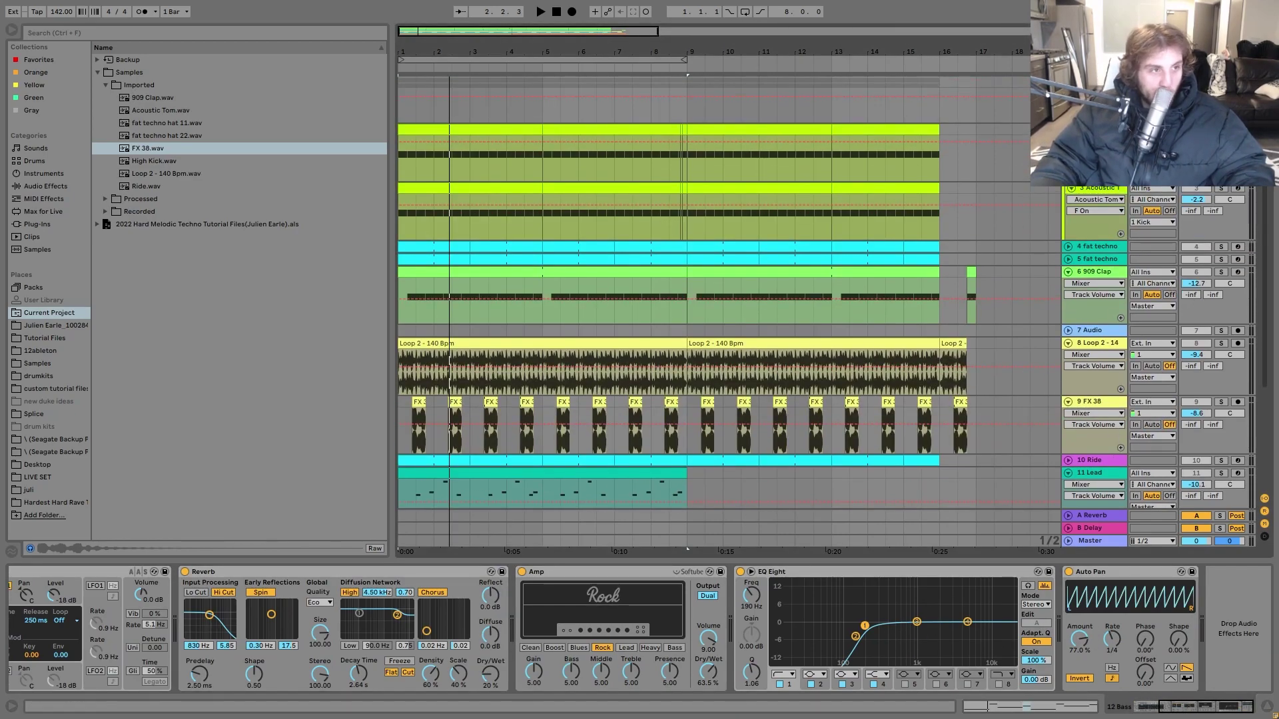
{"action": "key", "text": "space"}
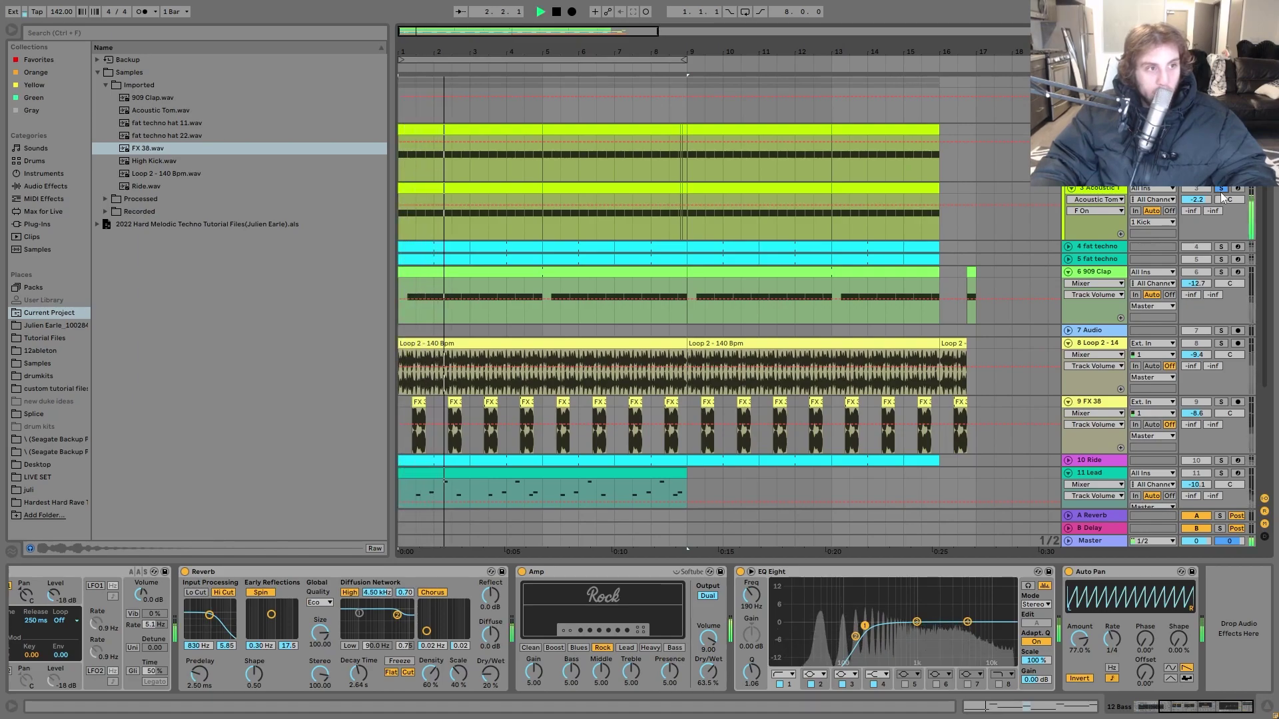
{"action": "scroll", "coordinate": [1207, 212], "scroll_direction": "down", "scroll_amount": 5}
{"action": "scroll", "coordinate": [1205, 215], "scroll_direction": "down", "scroll_amount": 1}
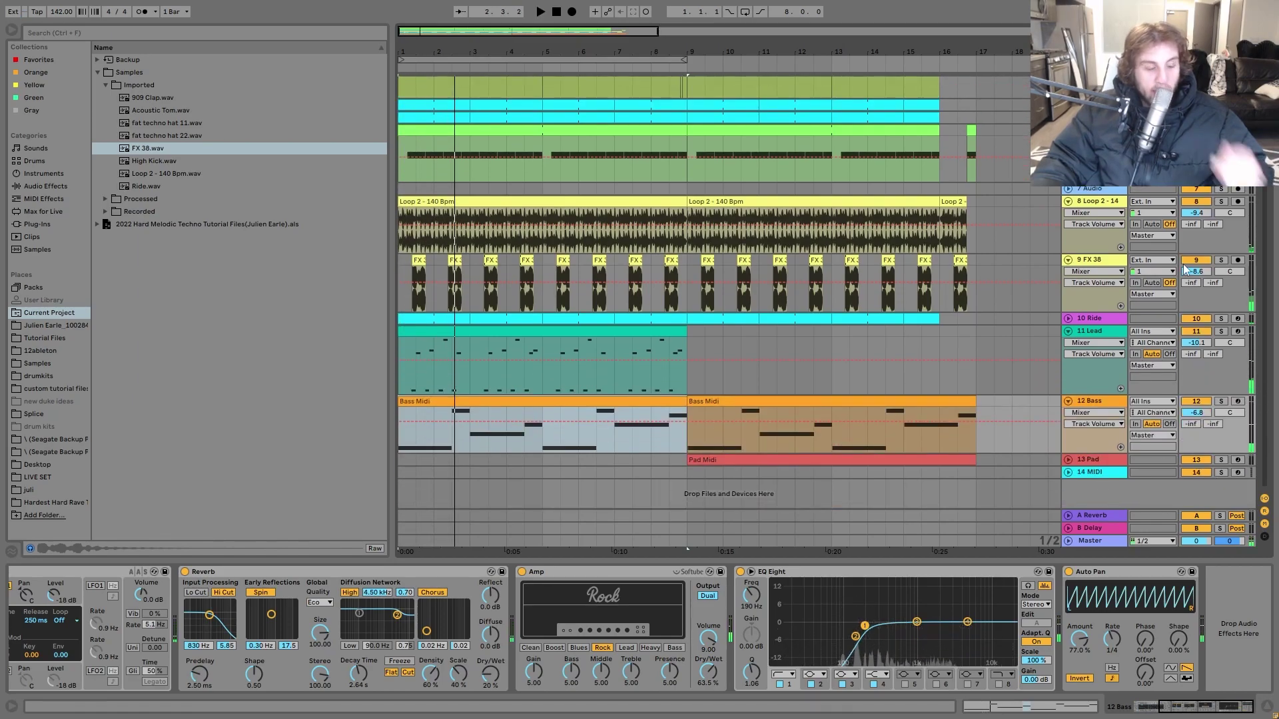
- Toggle the Bass track's solo to compare it with the full mix from bar 1
{"action": "left_click", "coordinate": [1222, 401]}
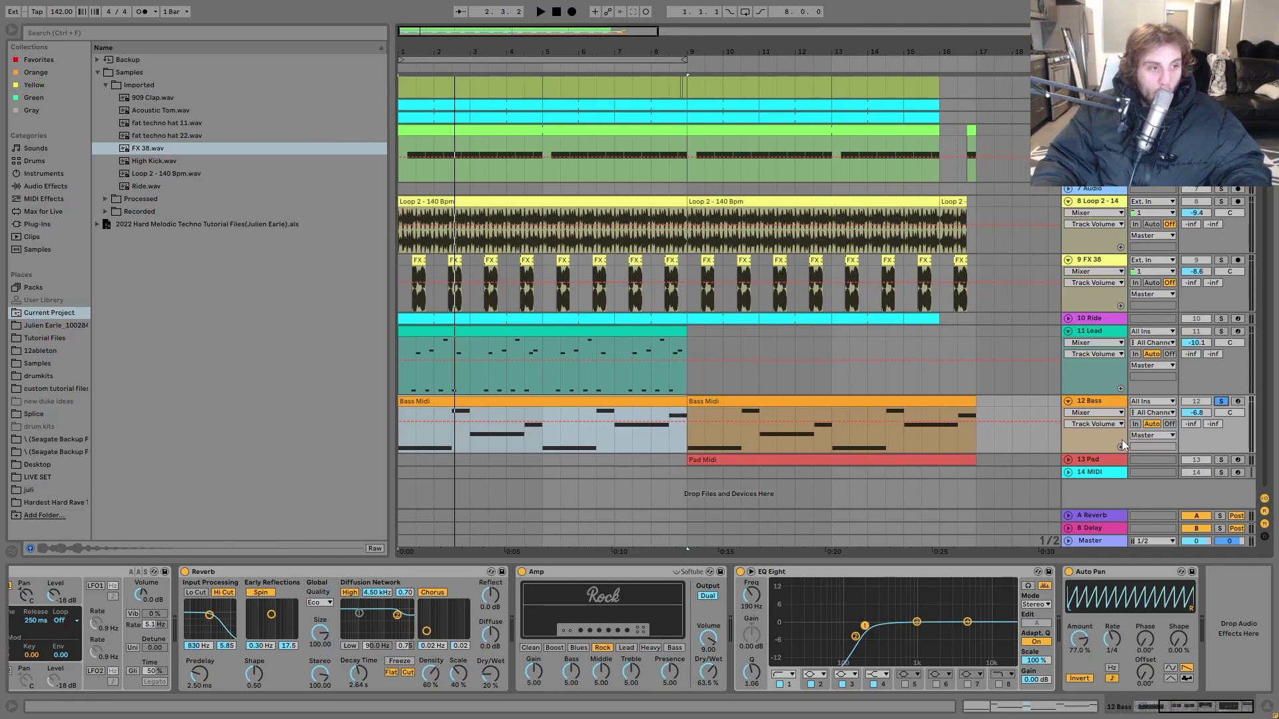
{"action": "left_click", "coordinate": [1222, 401]}
{"action": "key", "text": "space"}
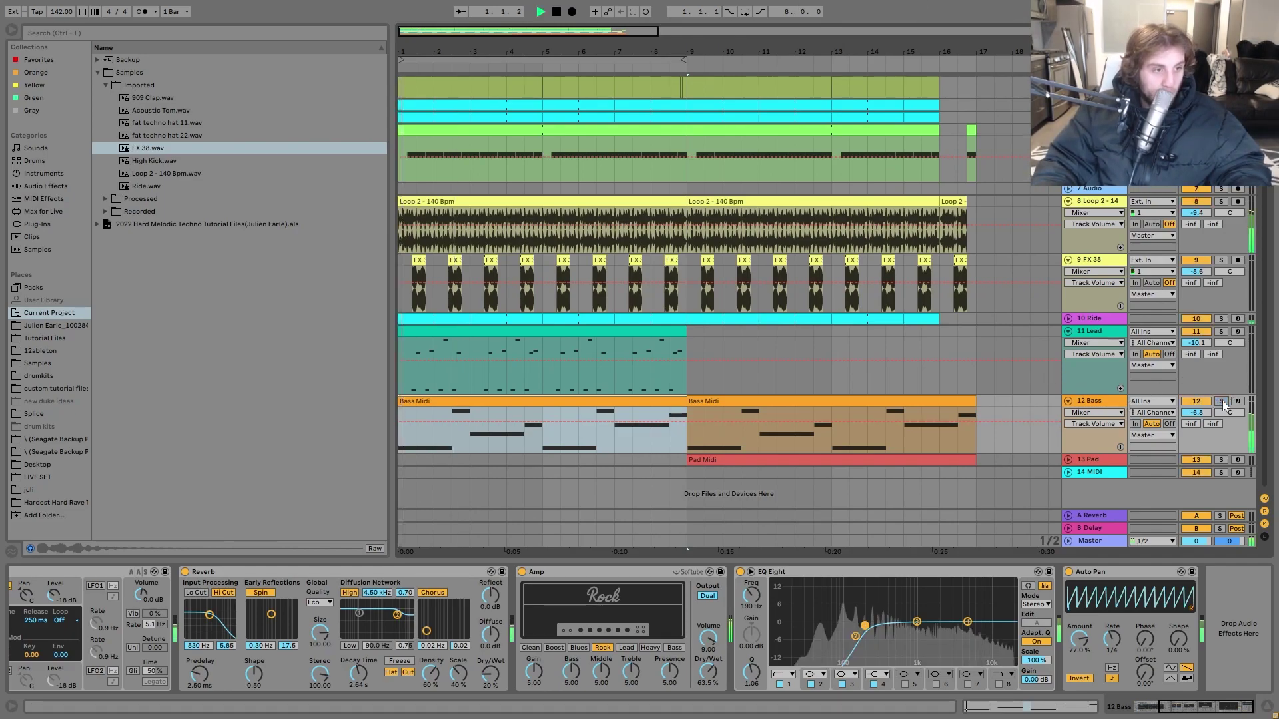
{"action": "left_click", "coordinate": [1222, 401]}
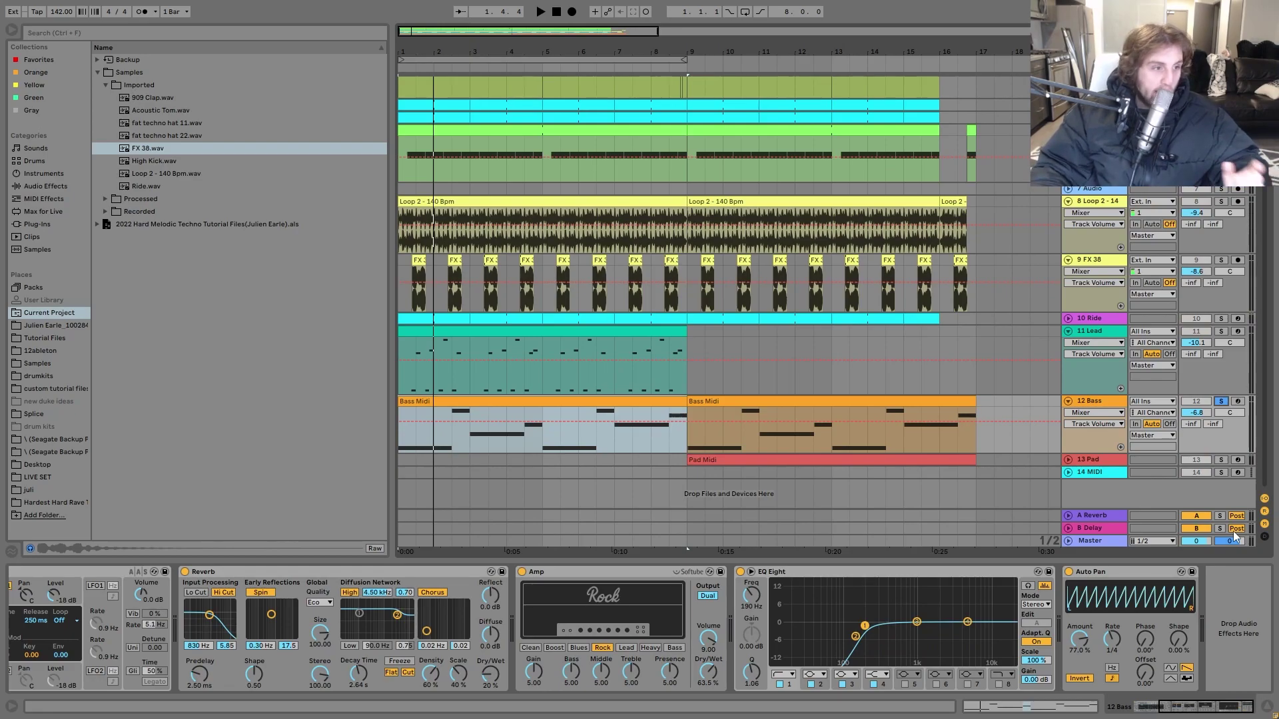
- Solo the Pad track, open the Pad Midi clip's notes and audition it from bar 9
{"action": "left_click", "coordinate": [1225, 458]}
{"action": "double_click", "coordinate": [948, 460]}
{"action": "key", "text": "space"}
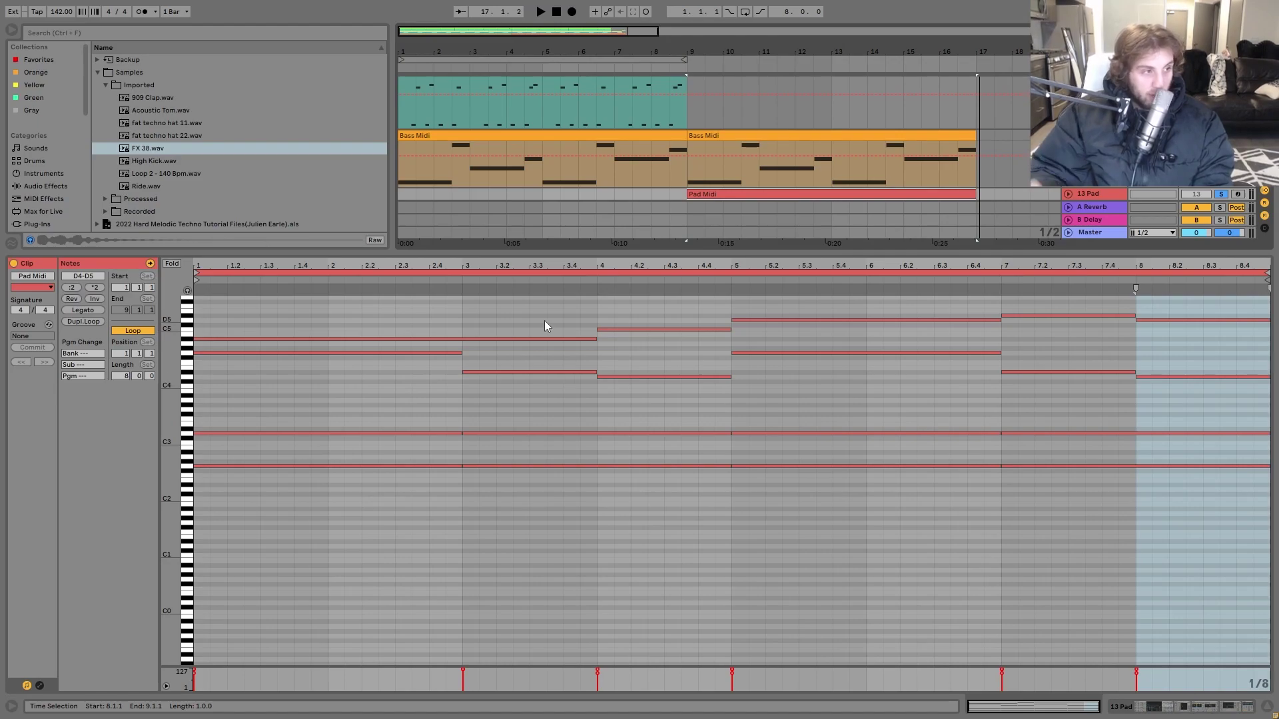
{"action": "key", "text": "space"}
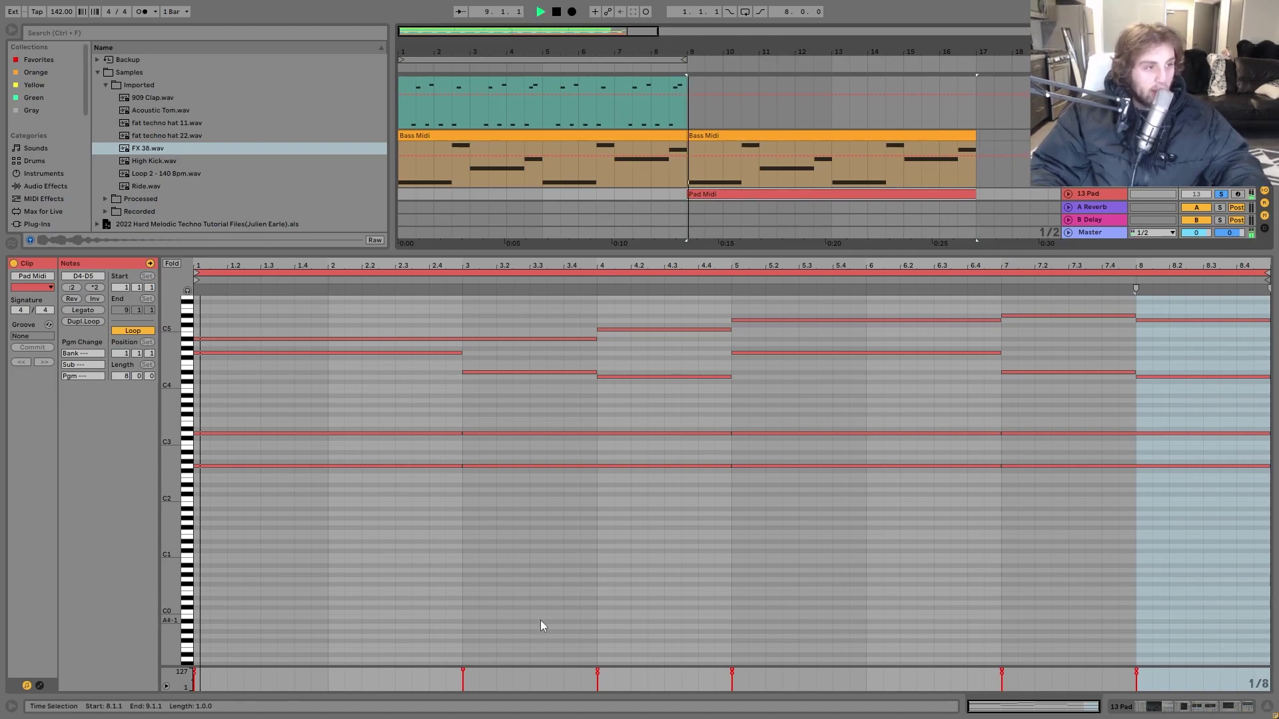
{"action": "key", "text": "space"}
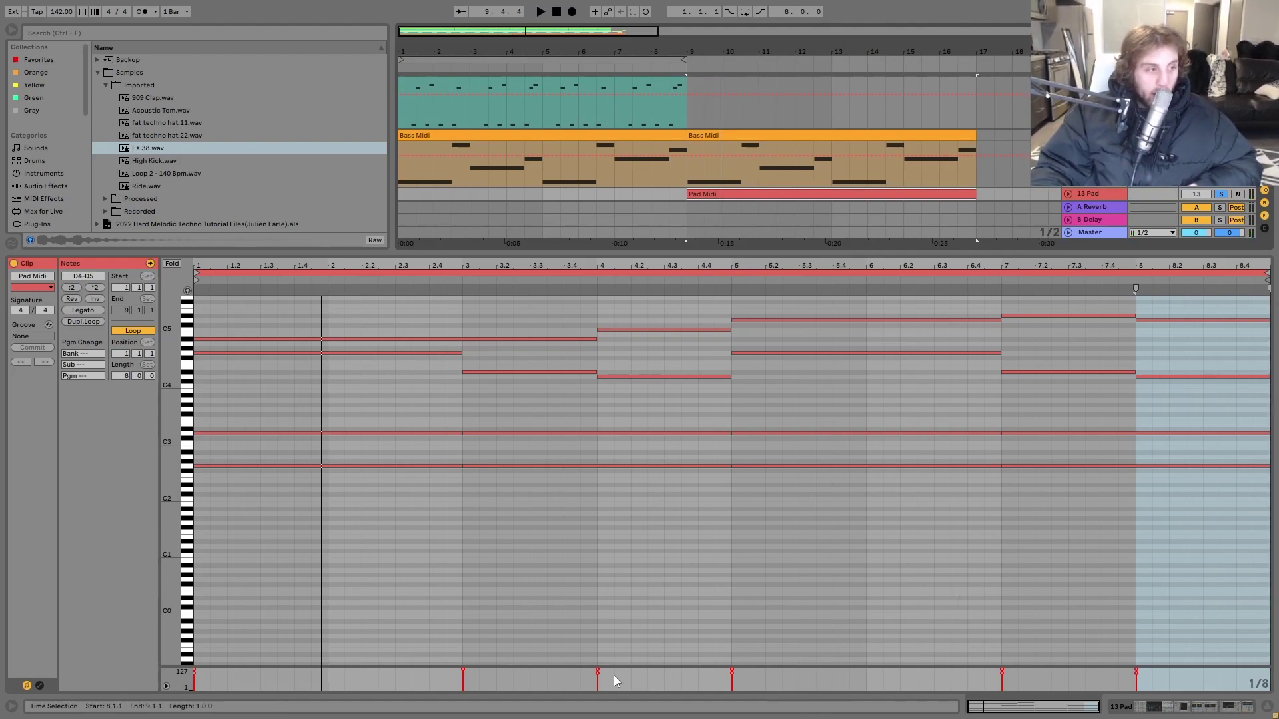
- Select the Pad clip's sustained G2 and D3 notes, and step through the middle-voice notes to the final D4
{"action": "left_click_drag", "start_coordinate": [376, 418], "coordinate": [1236, 715]}
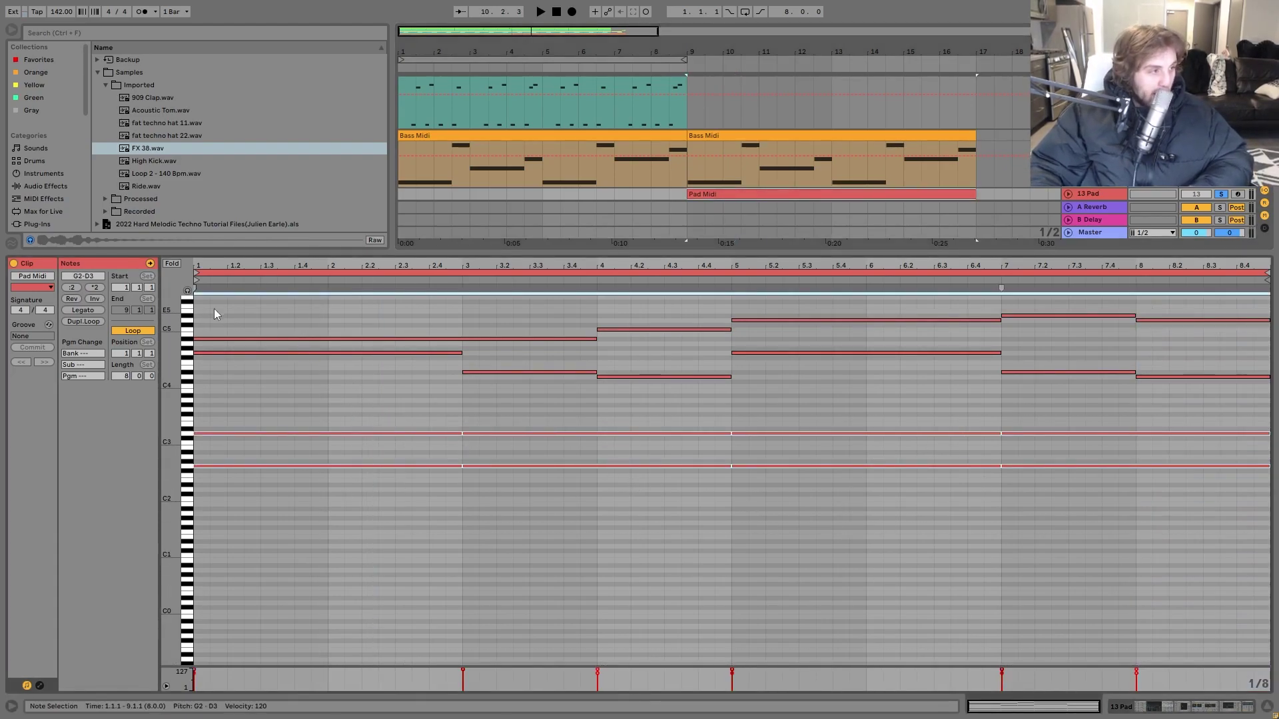
{"action": "left_click_drag", "start_coordinate": [339, 371], "coordinate": [380, 353]}
{"action": "left_click", "coordinate": [490, 365]}
{"action": "left_click", "coordinate": [499, 372]}
{"action": "left_click", "coordinate": [676, 363]}
{"action": "left_click", "coordinate": [706, 376]}
{"action": "left_click", "coordinate": [804, 333]}
{"action": "left_click", "coordinate": [923, 353]}
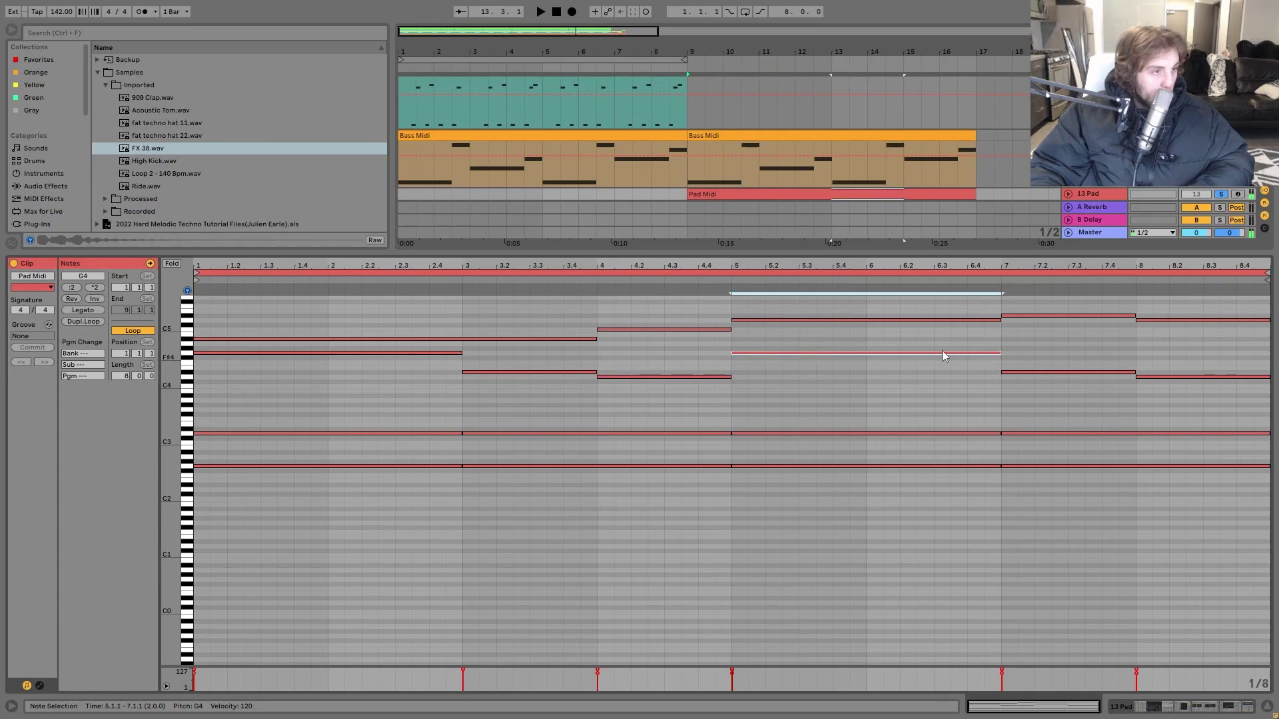
{"action": "left_click", "coordinate": [1019, 372]}
{"action": "left_click_drag", "start_coordinate": [1188, 363], "coordinate": [1236, 401]}
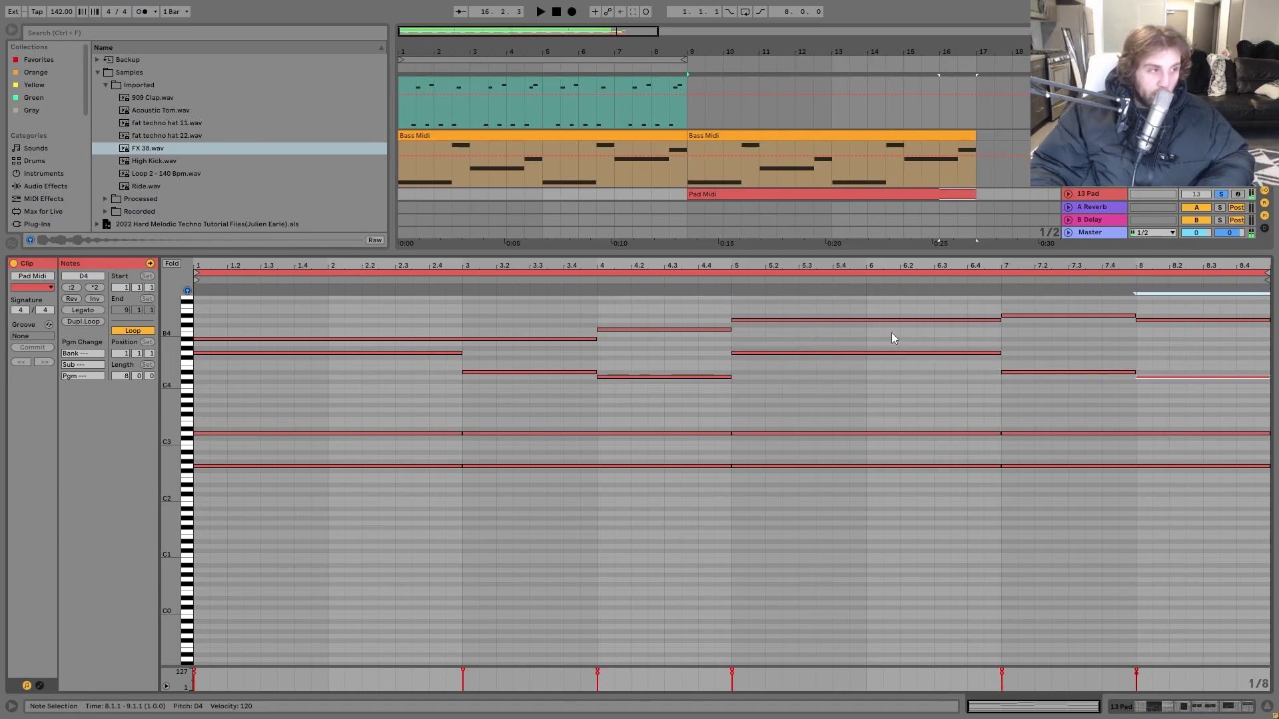
- Step through the Pad clip's top-voice notes up to the final D5 and audition the clip
{"action": "left_click_drag", "start_coordinate": [509, 357], "coordinate": [522, 313]}
{"action": "left_click", "coordinate": [657, 329]}
{"action": "left_click", "coordinate": [809, 321]}
{"action": "left_click", "coordinate": [1040, 316]}
{"action": "left_click", "coordinate": [1169, 320]}
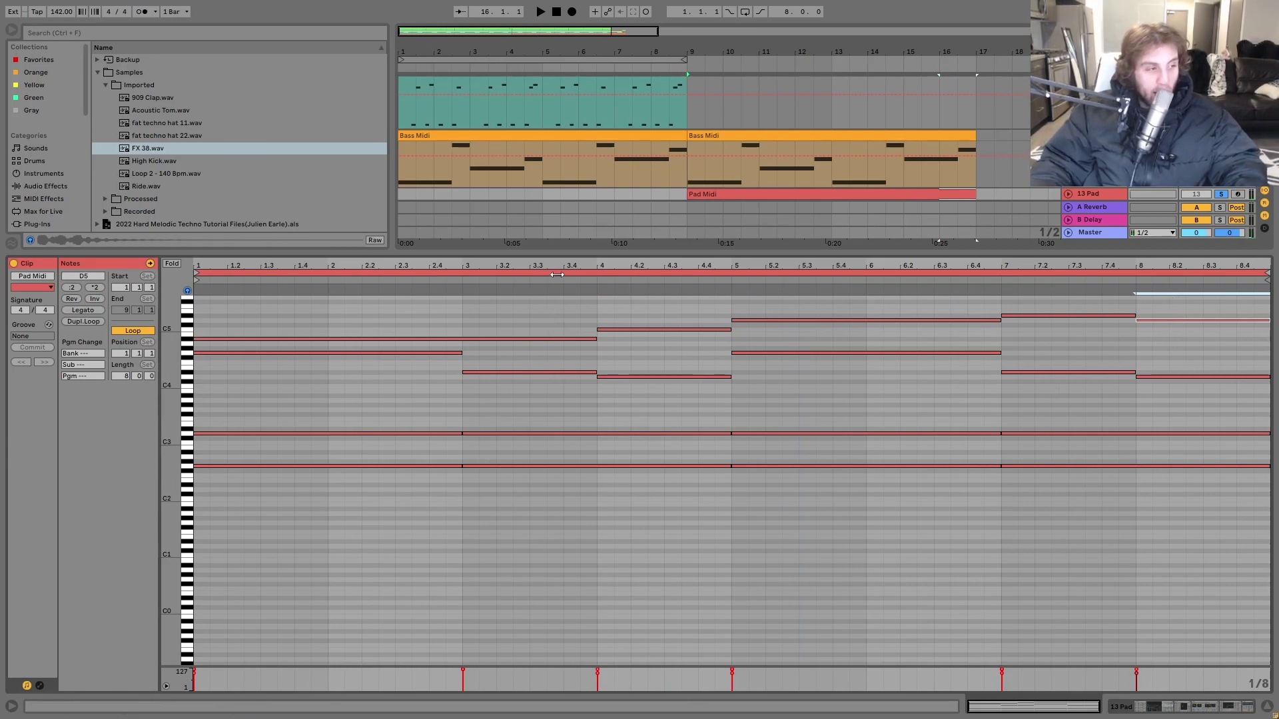
{"action": "key", "text": "space"}
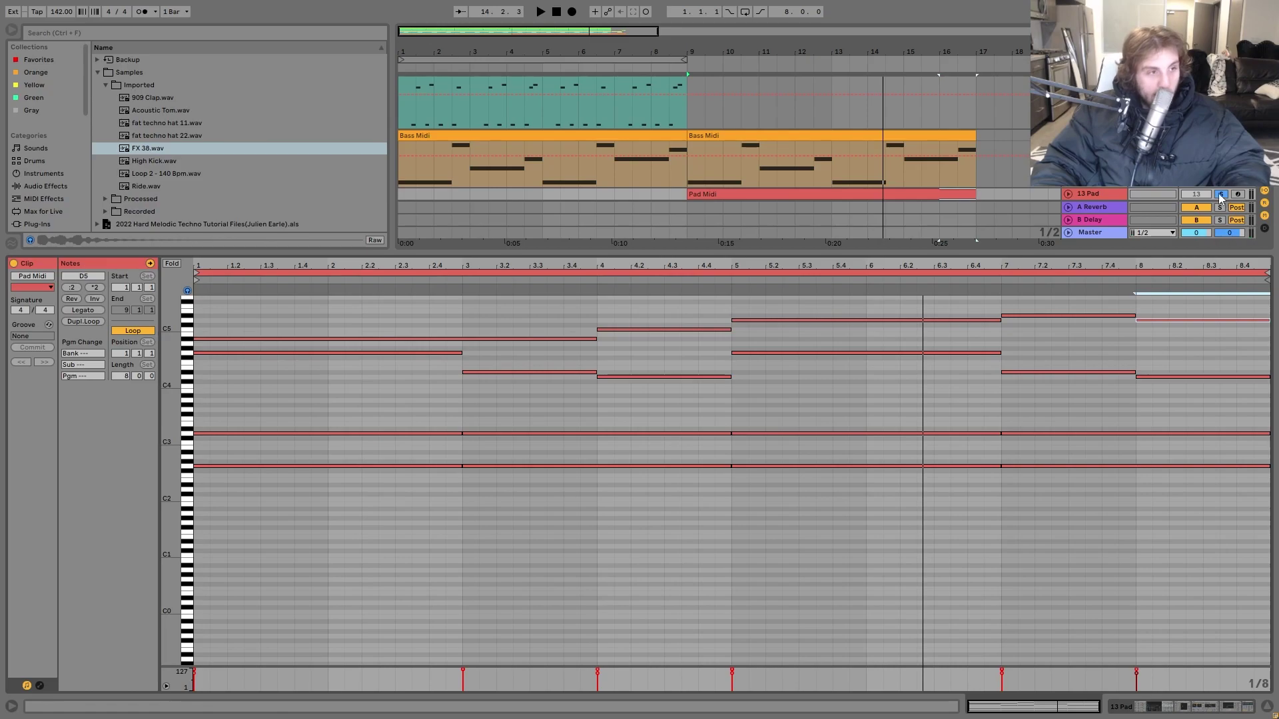
{"action": "left_click", "coordinate": [1101, 193]}
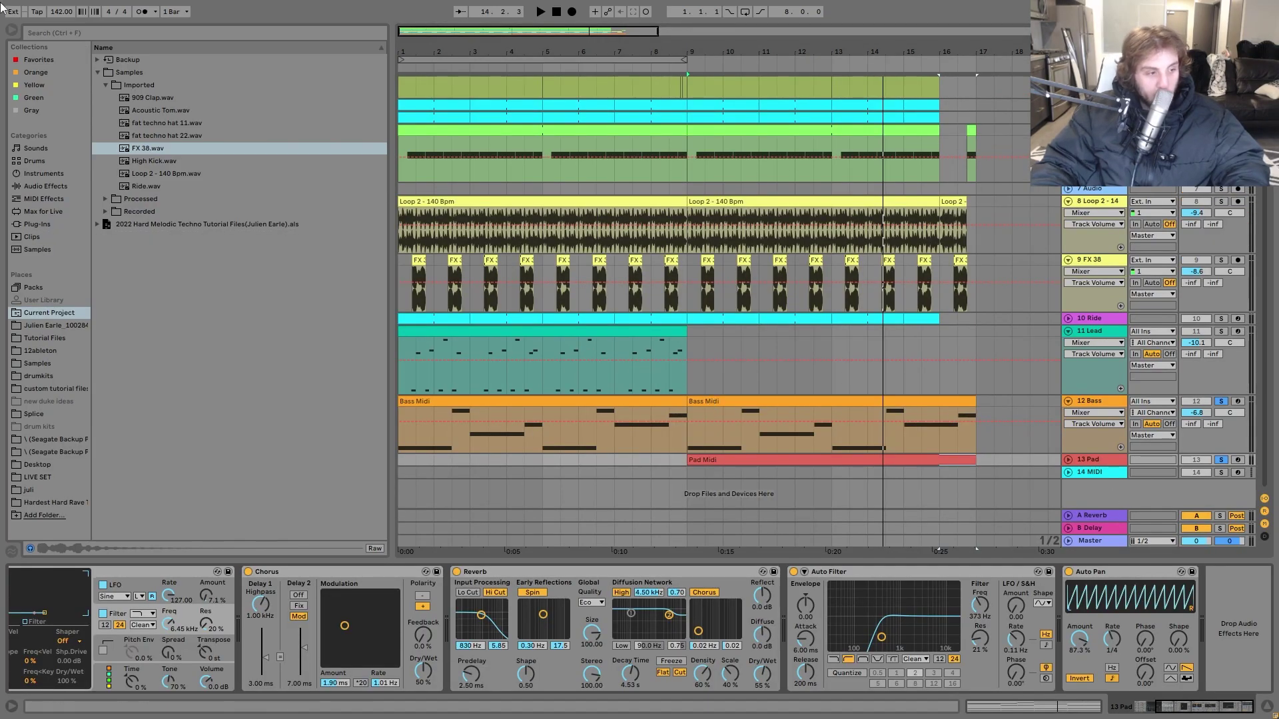
{"action": "left_click_drag", "start_coordinate": [1182, 715], "coordinate": [1078, 701]}
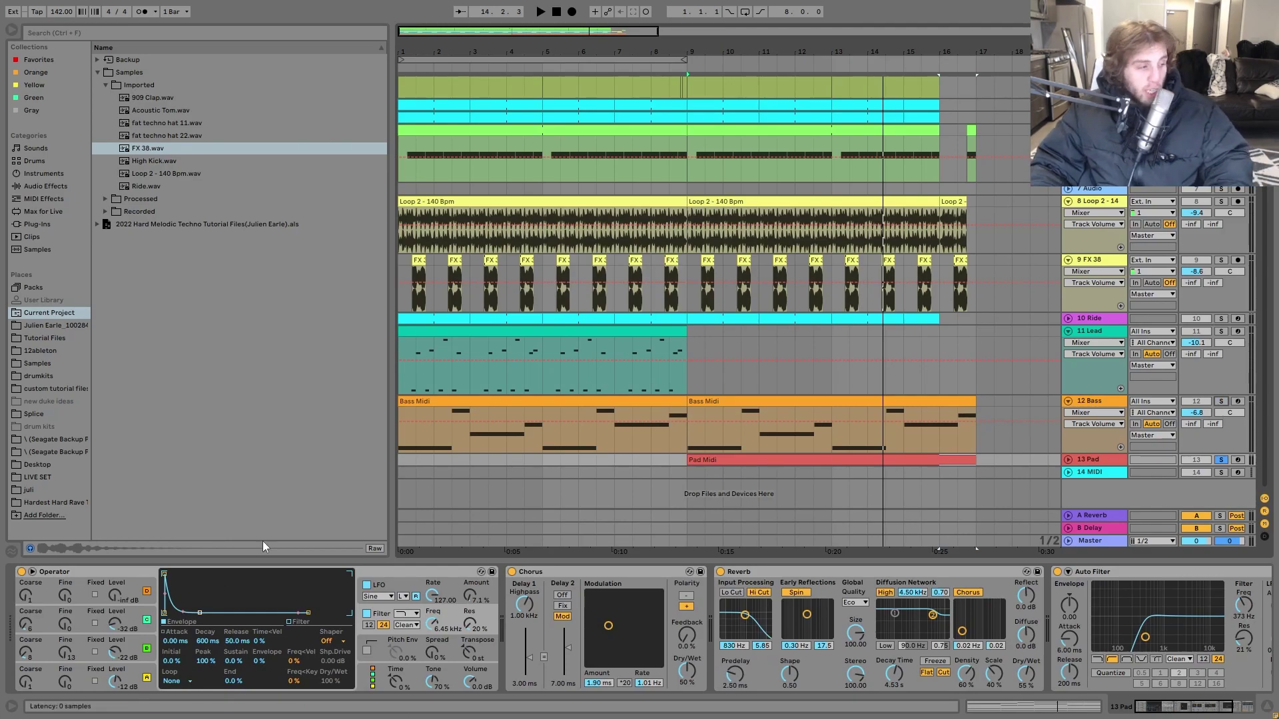
{"action": "left_click", "coordinate": [121, 681]}
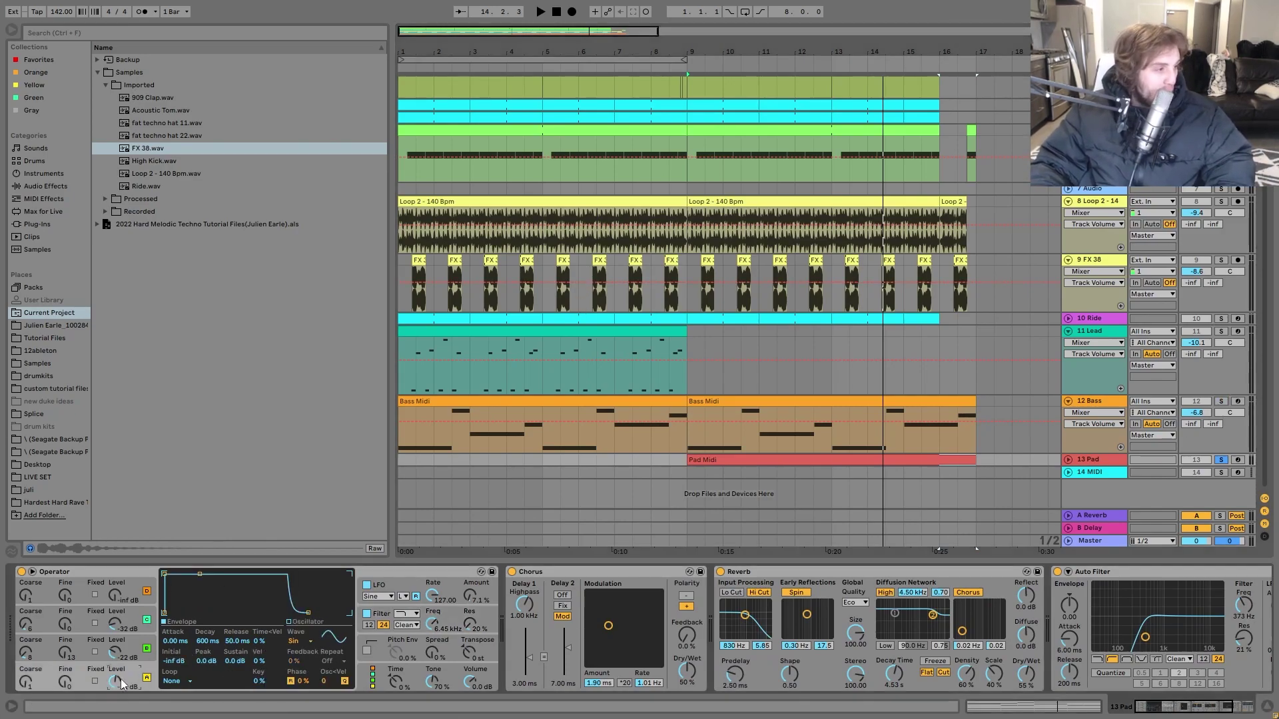
{"action": "left_click", "coordinate": [106, 646]}
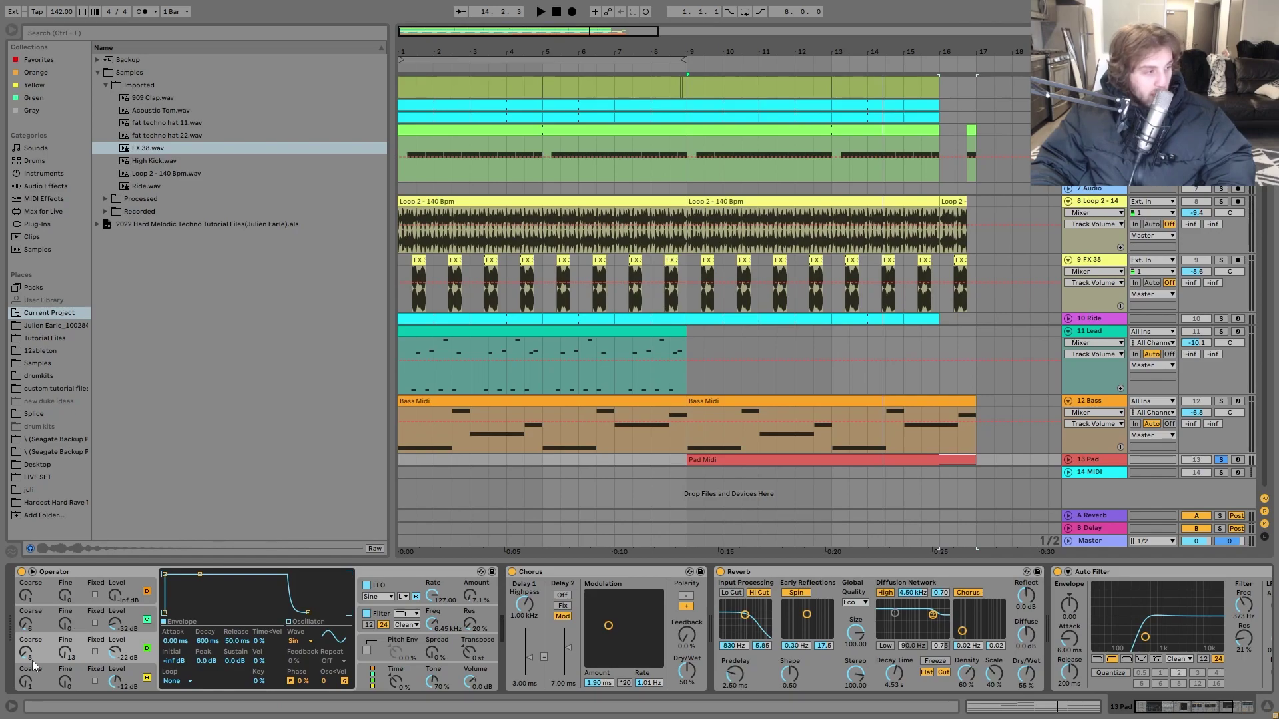
{"action": "left_click", "coordinate": [39, 632]}
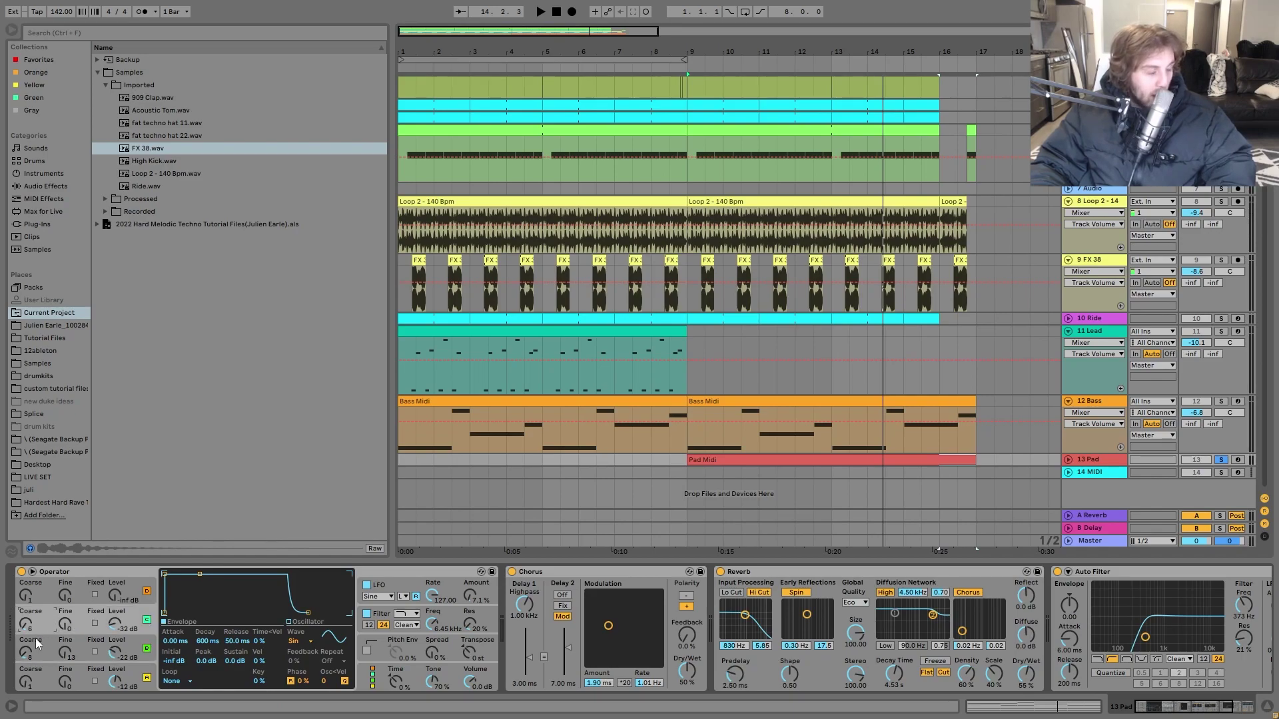
{"action": "key", "text": "space"}
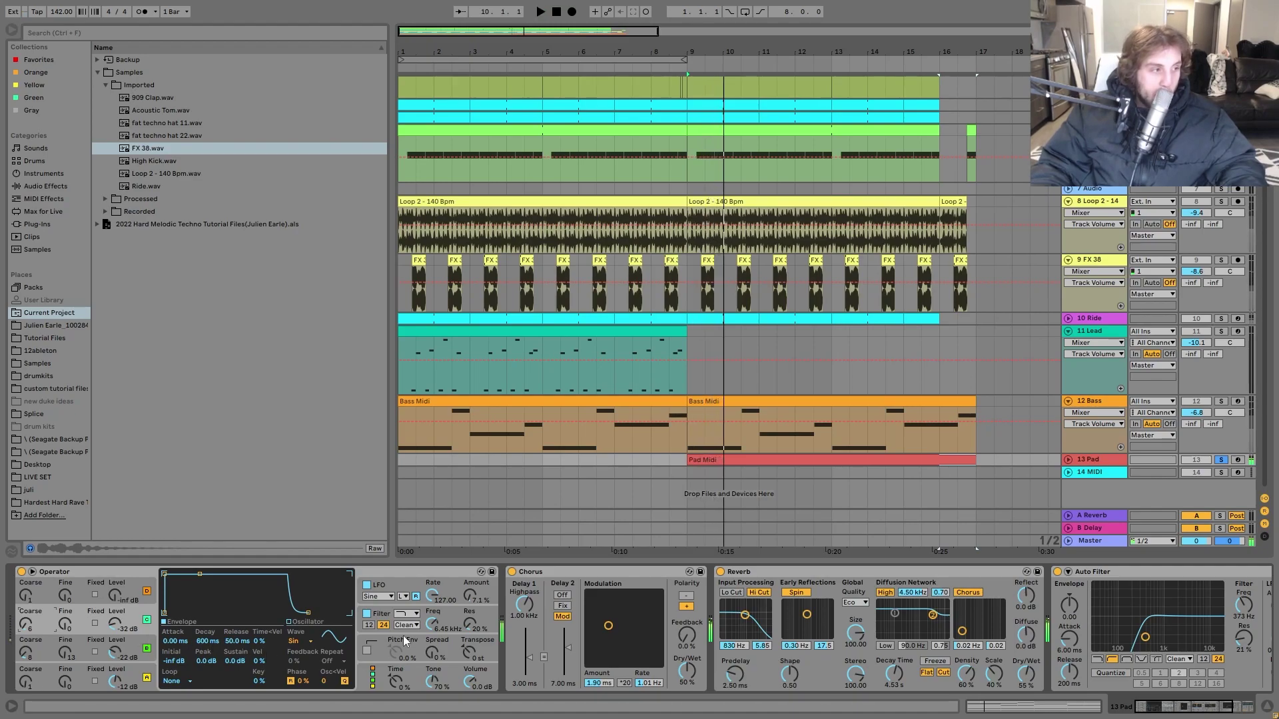
{"action": "left_click", "coordinate": [393, 590]}
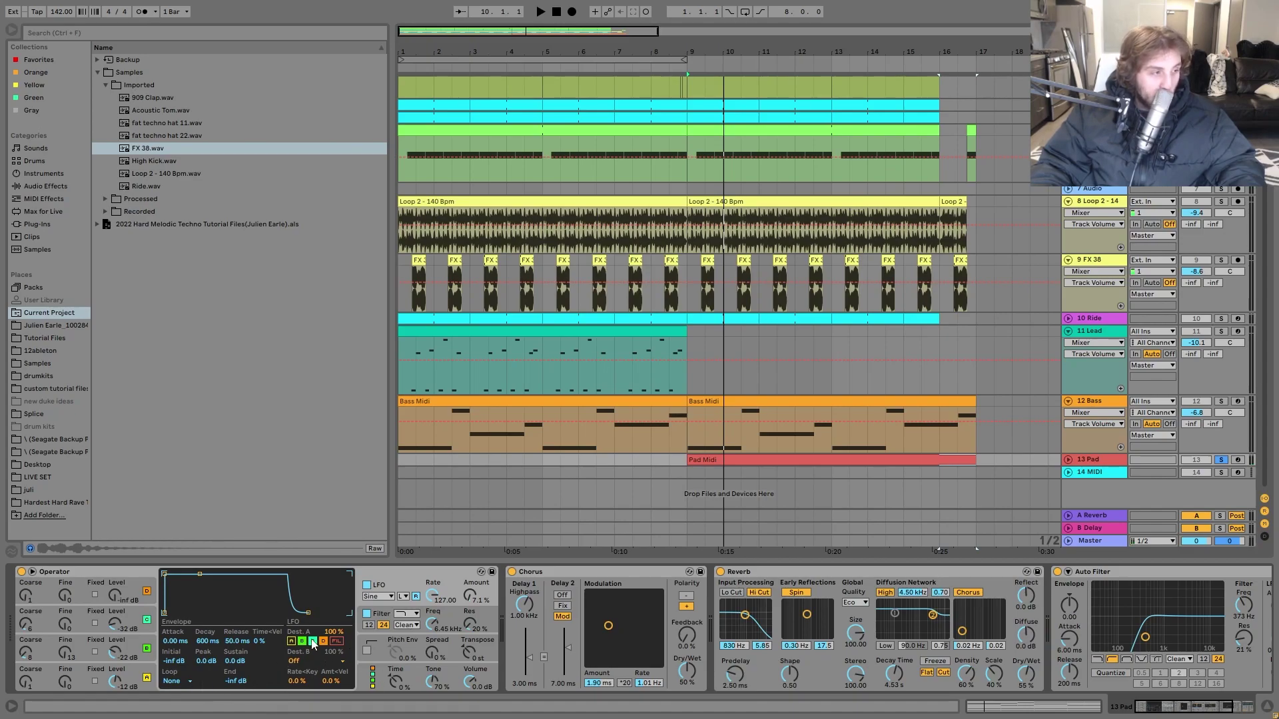
- Audition the pad and inspect the Chorus, Reverb, Auto Filter and Auto Pan settings in its device chain
{"action": "key", "text": "space"}
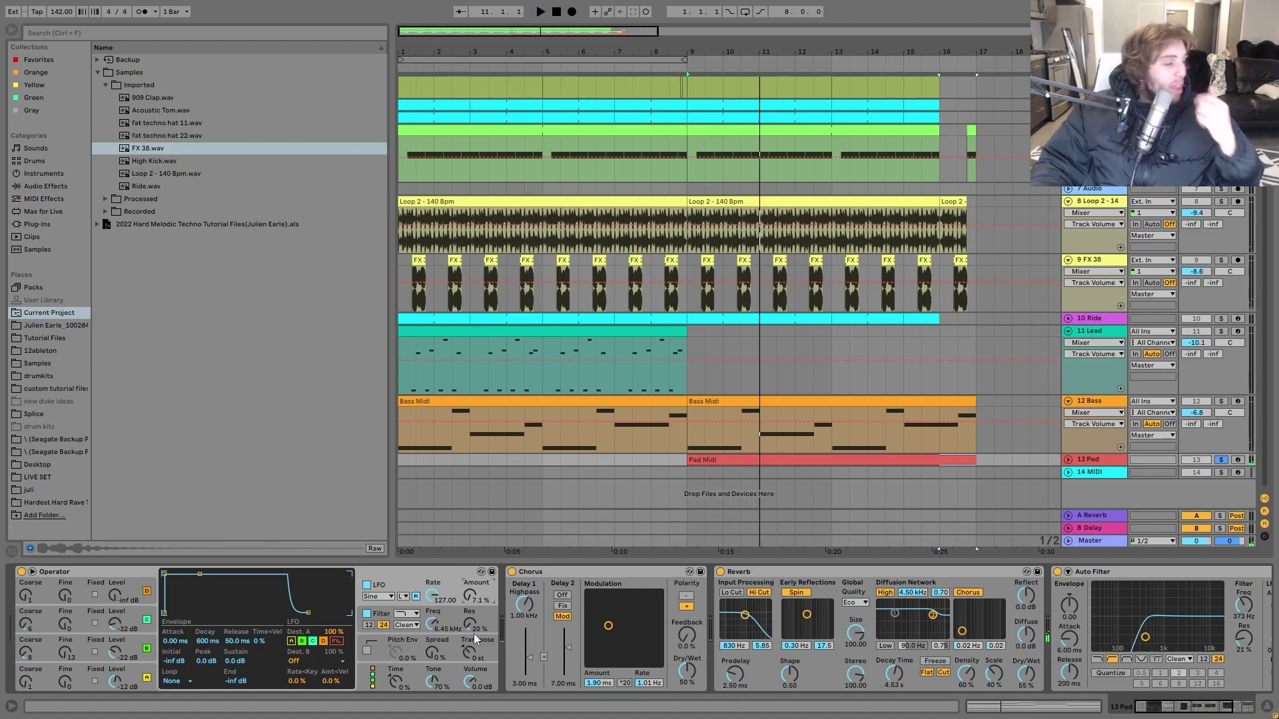
{"action": "scroll", "coordinate": [859, 590], "scroll_direction": "right", "scroll_amount": 3}
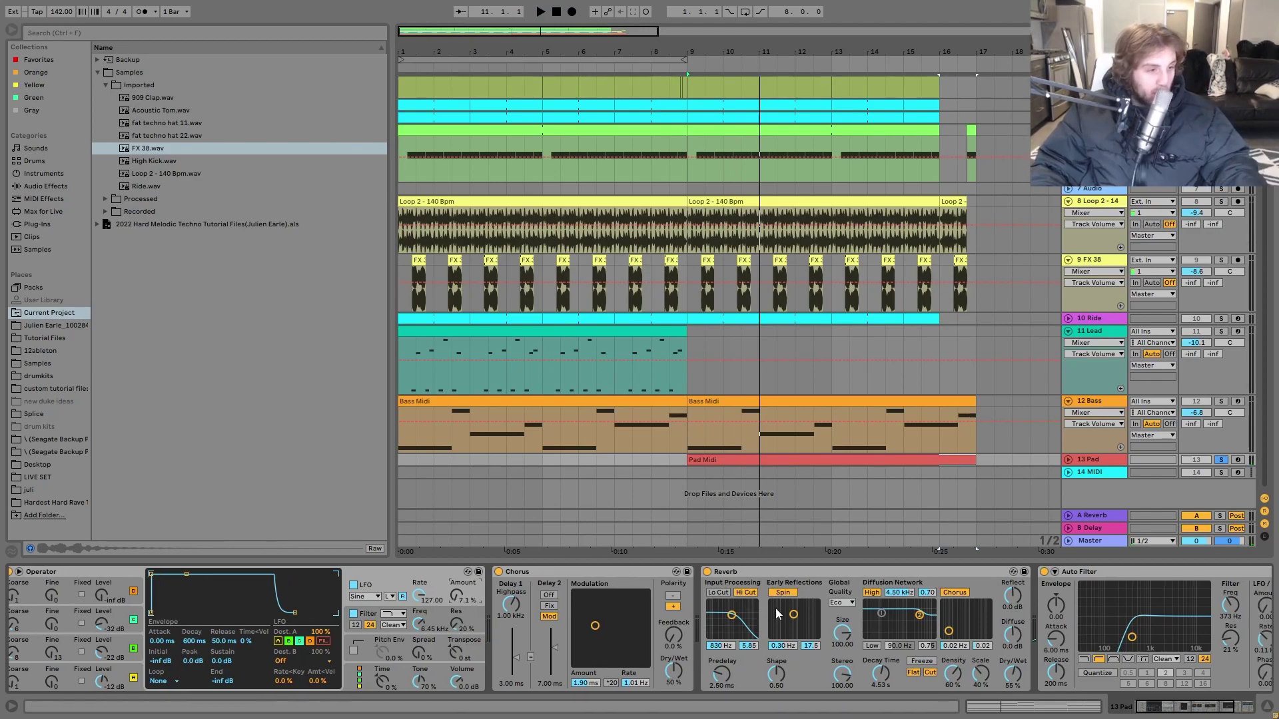
{"action": "scroll", "coordinate": [859, 590], "scroll_direction": "right", "scroll_amount": 6}
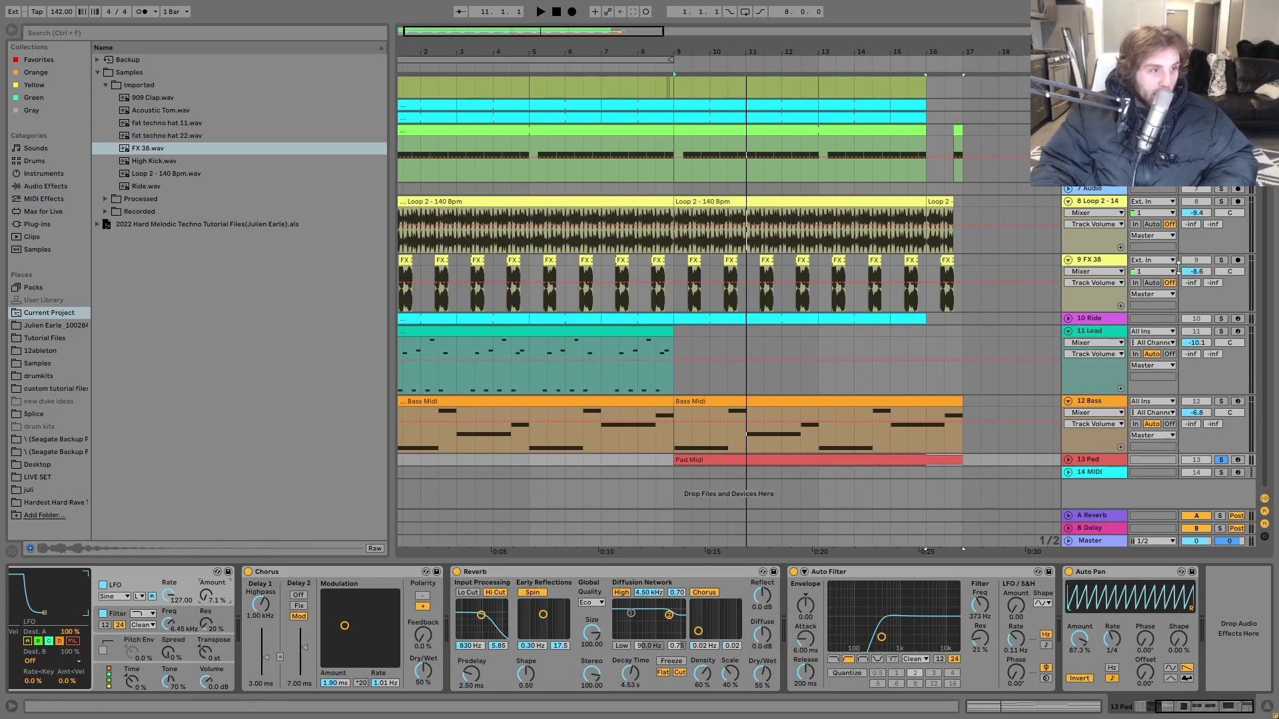
- Turn off the Bass and Pad solos and audition all tracks together from bar 9
{"action": "left_click", "coordinate": [899, 457]}
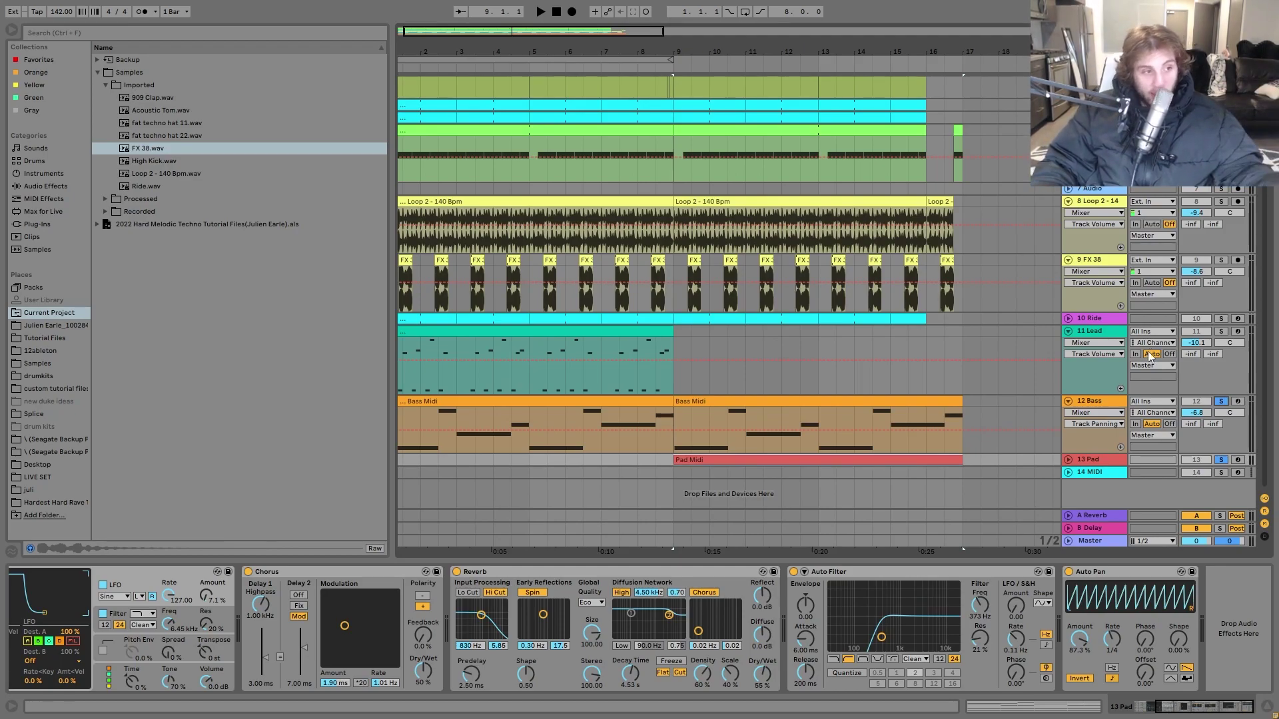
{"action": "left_click", "coordinate": [1222, 401]}
{"action": "key", "text": "space"}
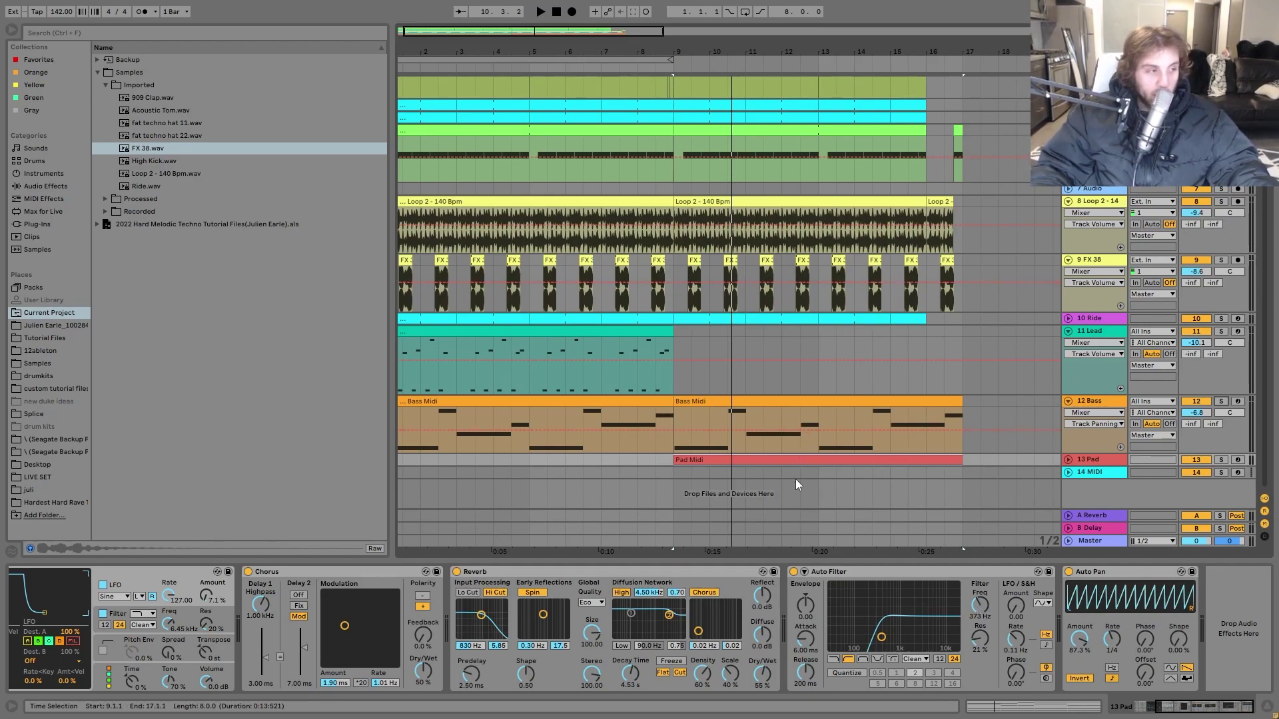
{"action": "key", "text": "space"}
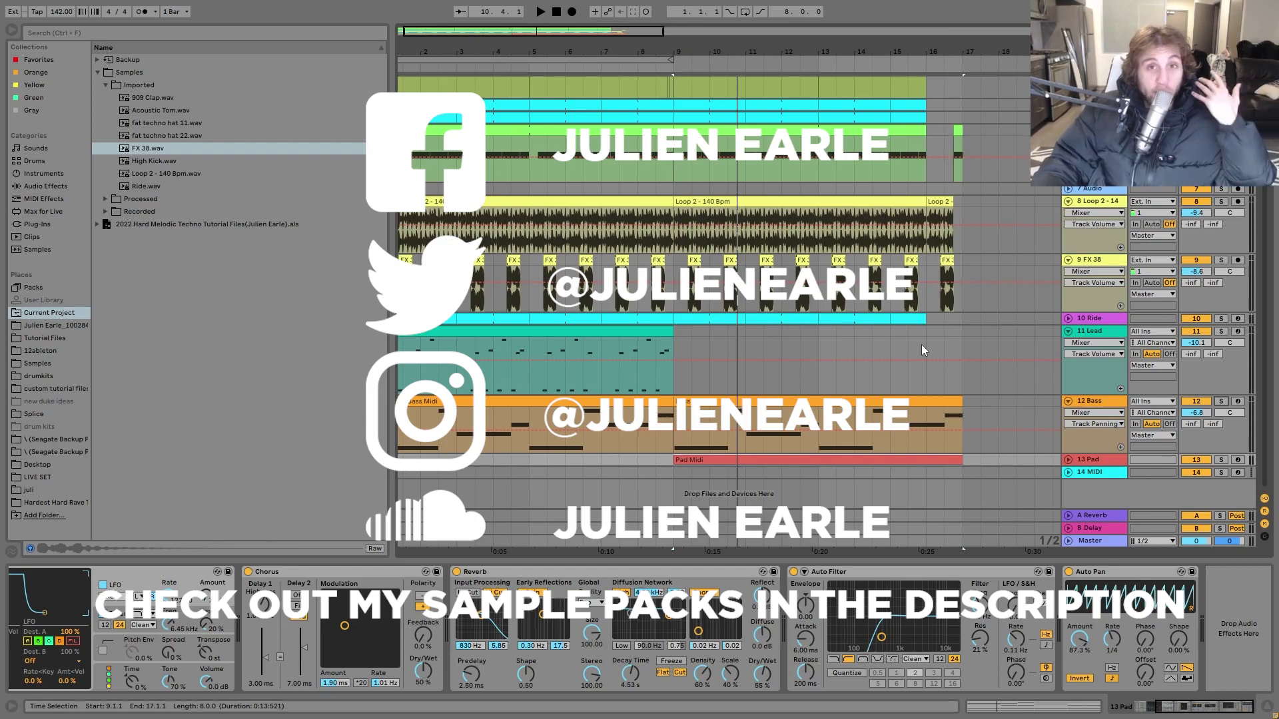
{"action": "scroll", "coordinate": [866, 399], "scroll_direction": "up", "scroll_amount": 3}
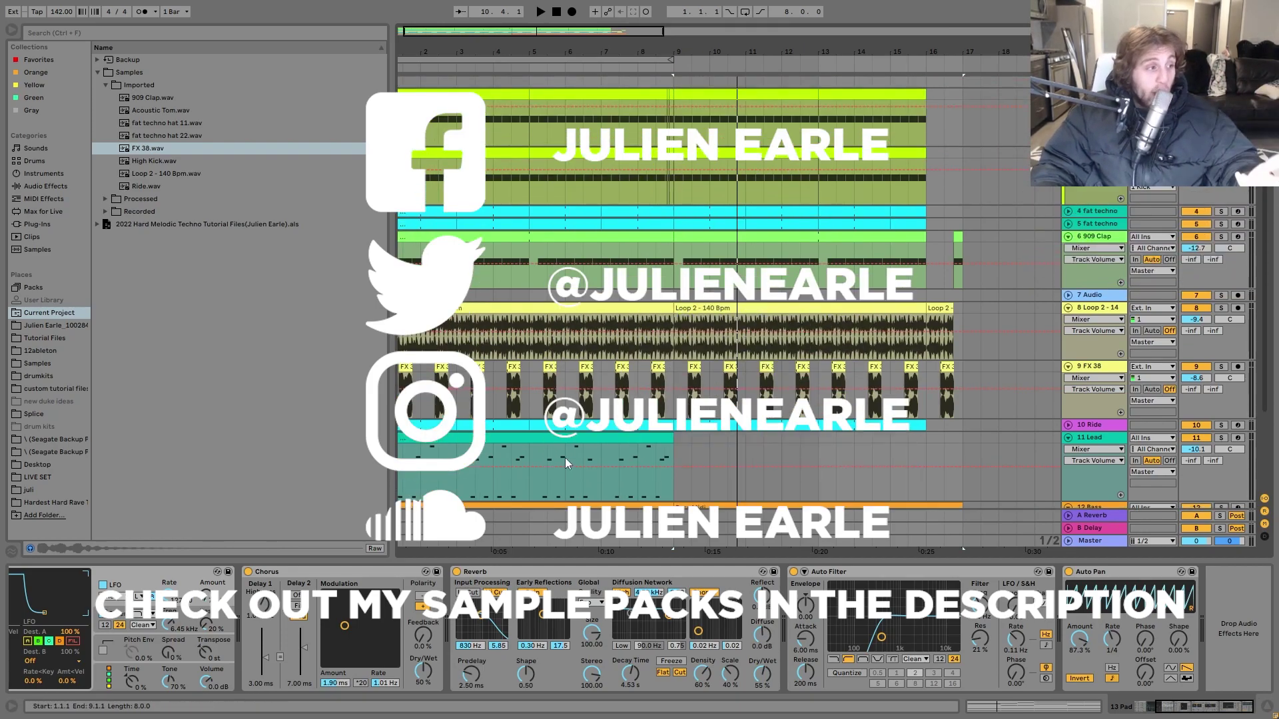